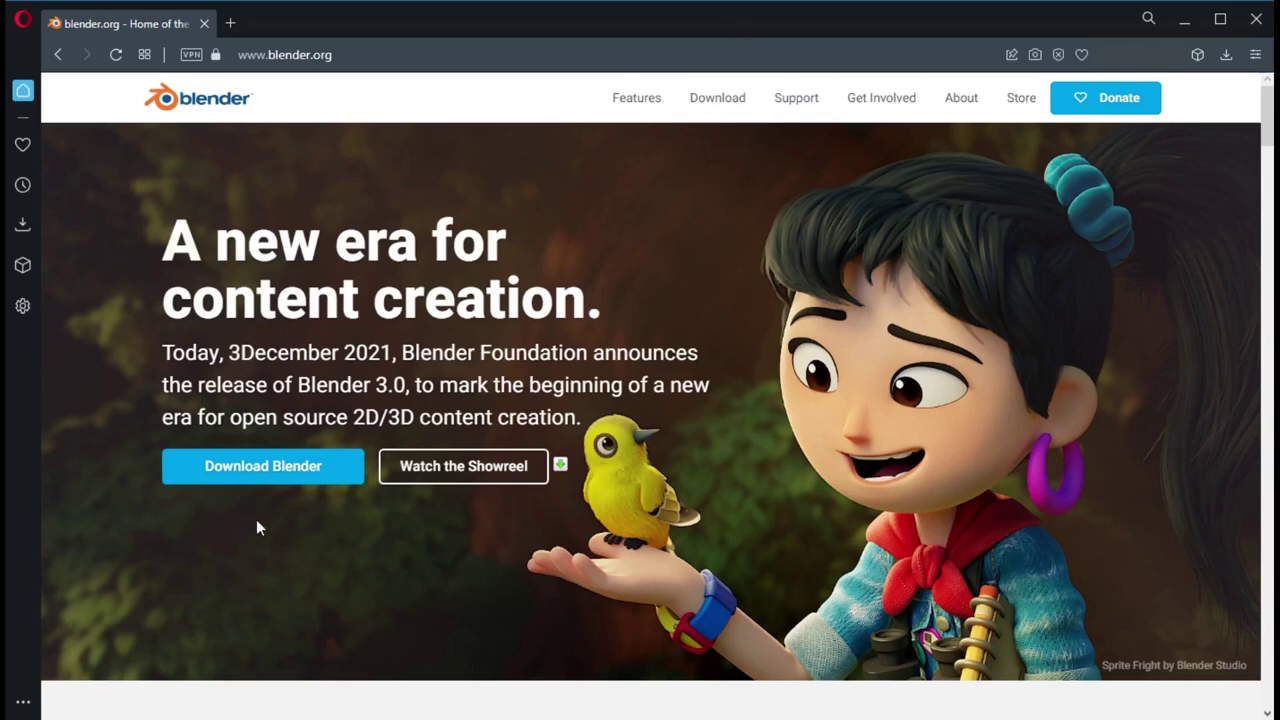
Step: Review the platform options on blender.org and start downloading the Blender 3.0 Windows installer
left_click(266, 474)
left_click(768, 405)
scroll(845, 430, "down", 3)
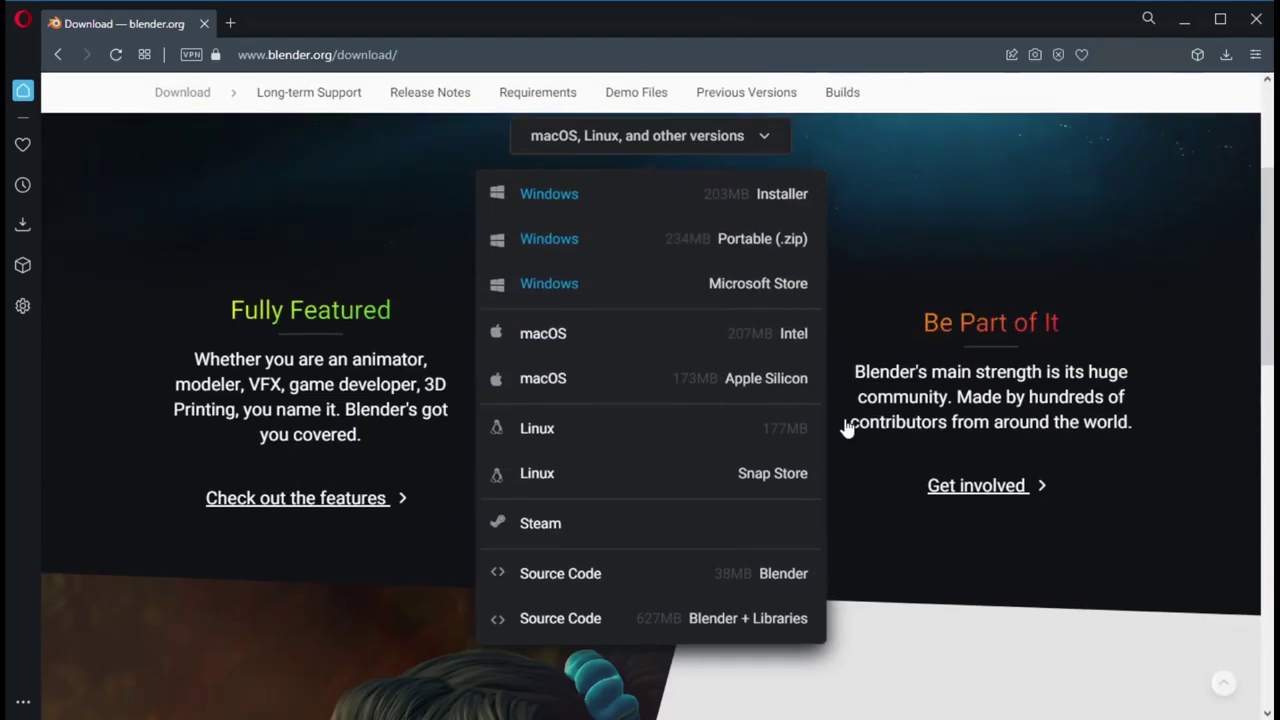
scroll(856, 430, "up", 3)
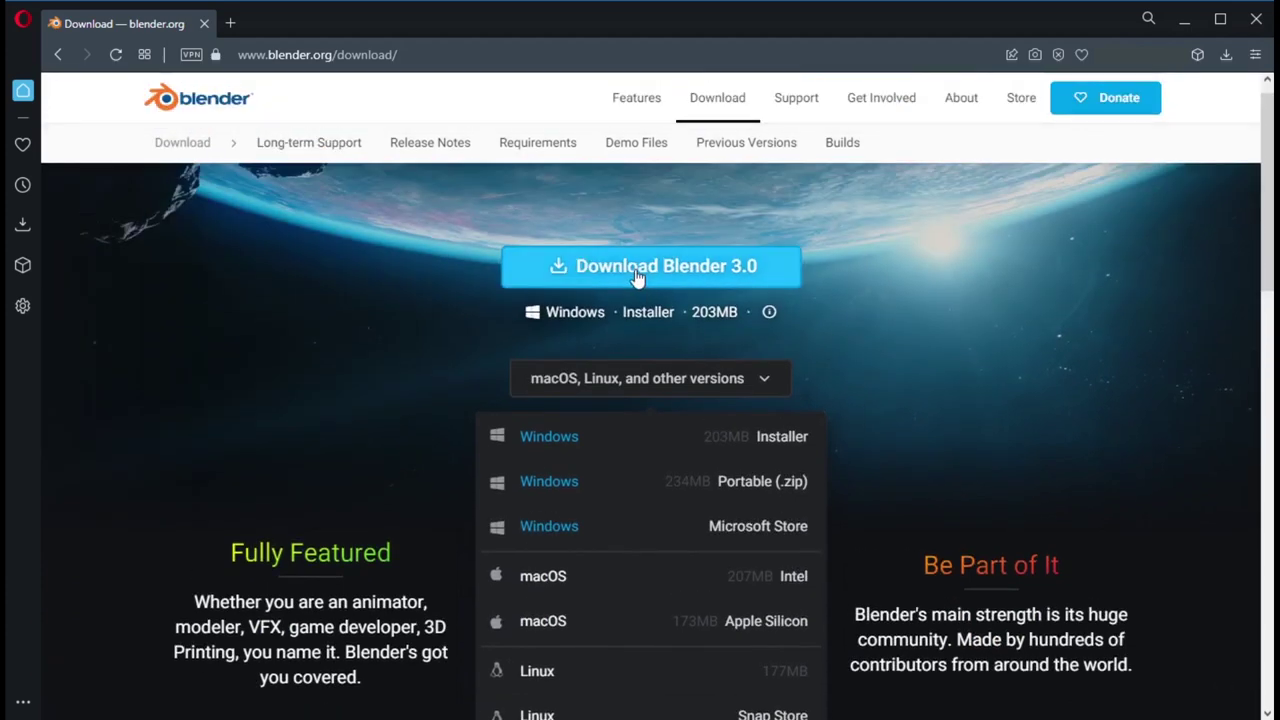
left_click(645, 270)
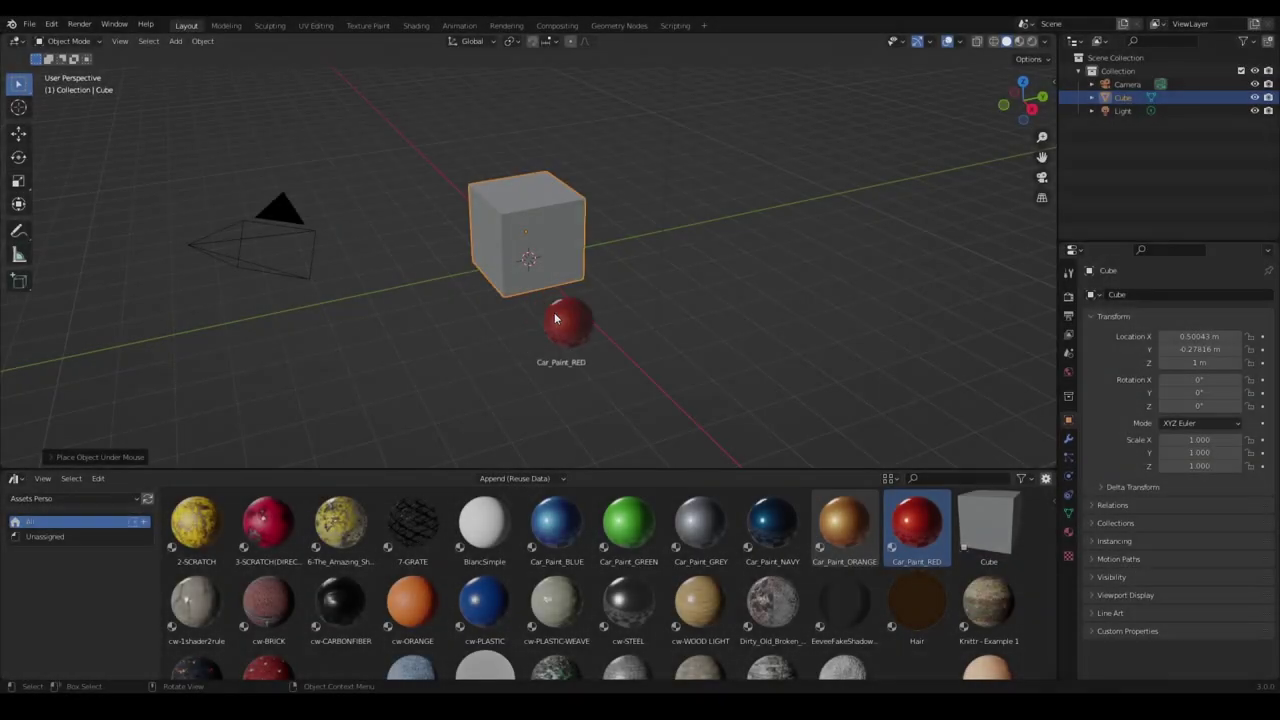
Step: Drop the Car_Paint_RED material onto the cube and close the welcome splash screen
left_click_drag(916, 522, 528, 235)
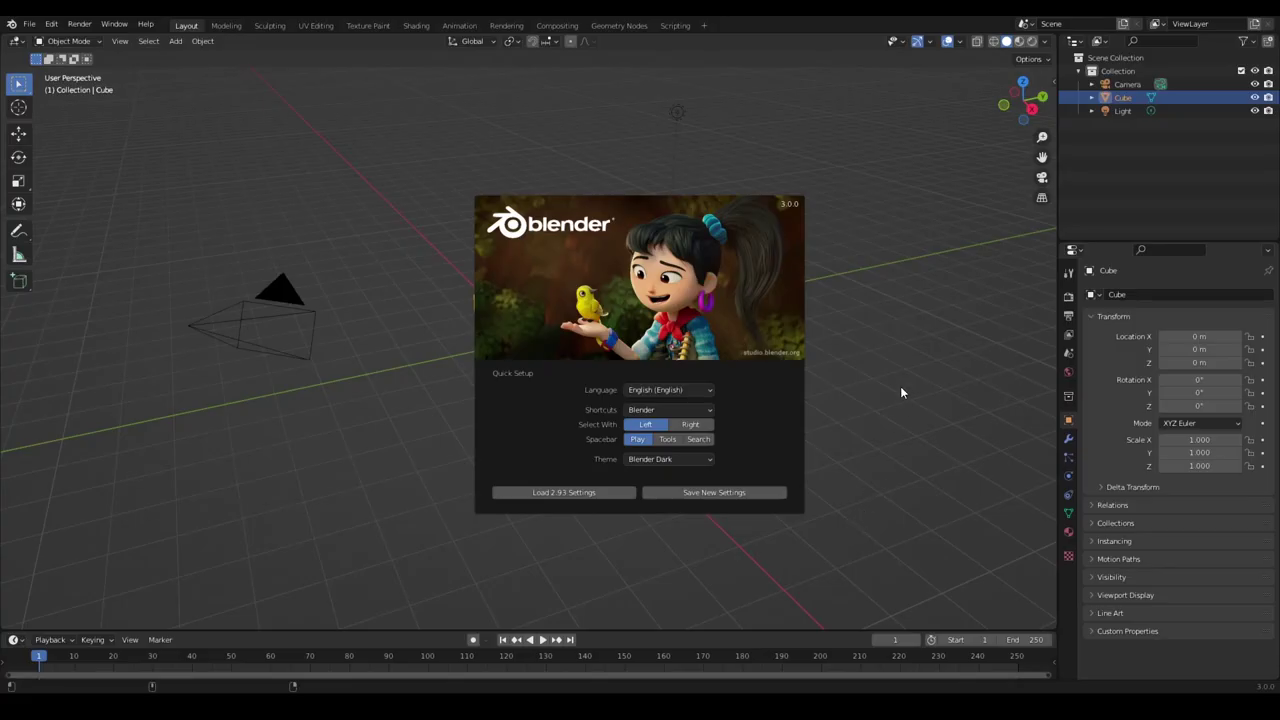
left_click(900, 393)
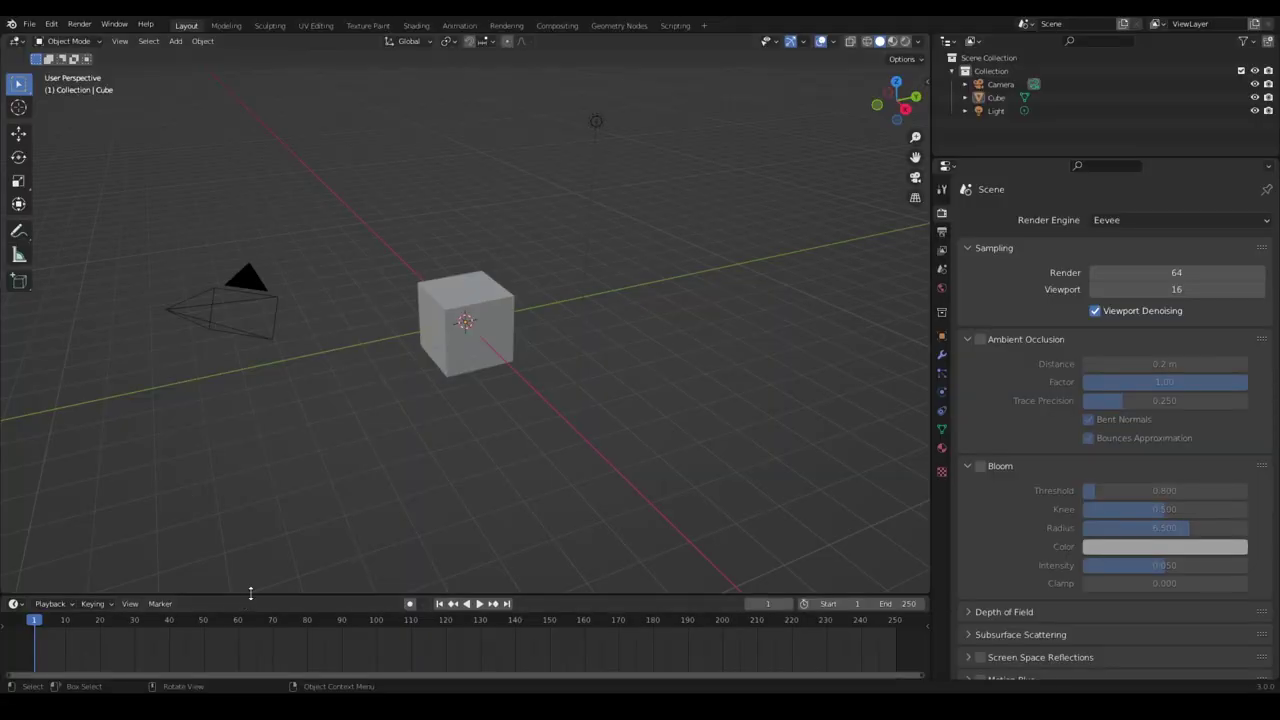
Step: Enlarge the timeline area and turn it into an Asset Browser
mouse_move(250, 600)
left_mouse_down()
mouse_move(249, 443)
mouse_move(24, 350)
left_mouse_up()
left_click(15, 356)
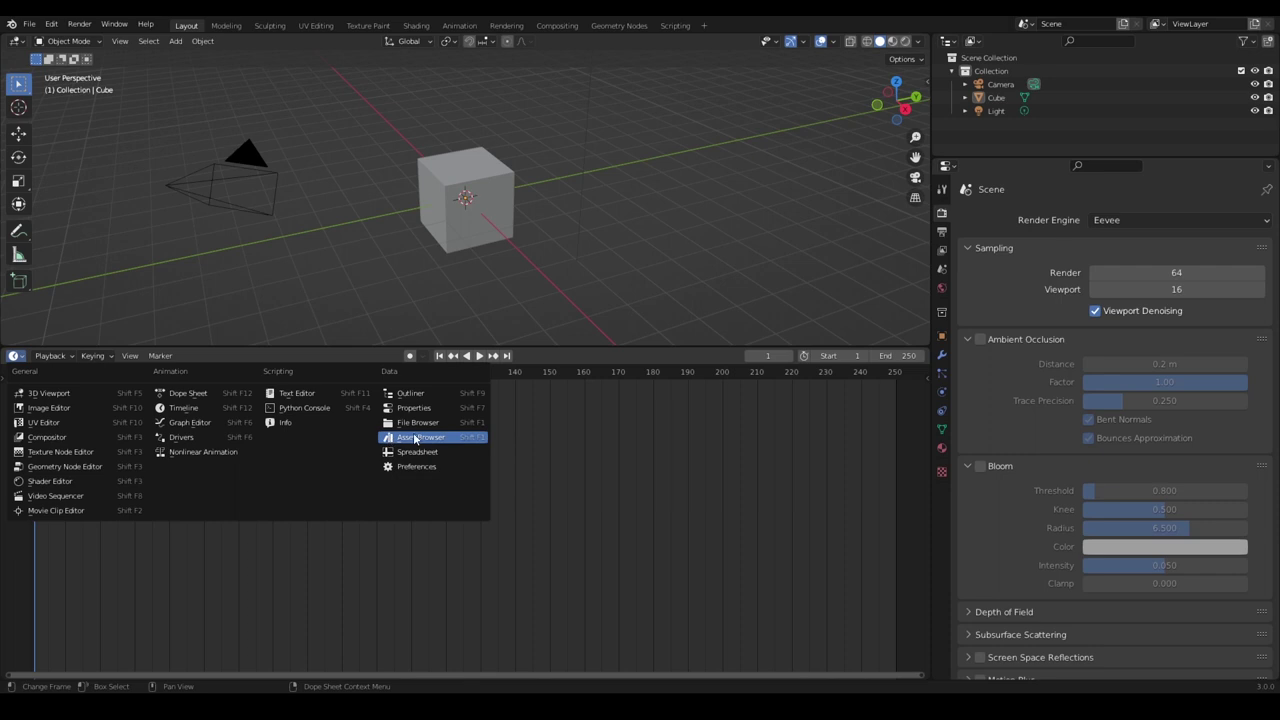
left_click(423, 439)
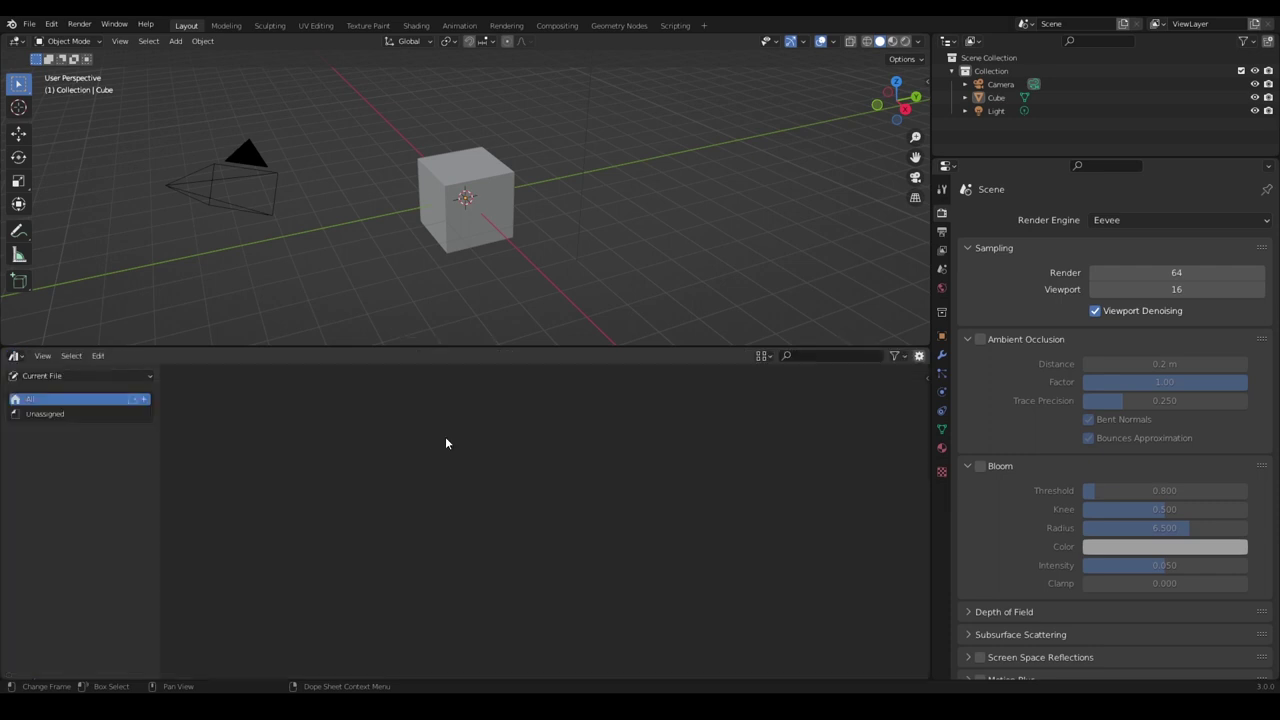
Step: Select the Cube and mark it as an asset from the Outliner
left_click(477, 178)
right_click(990, 98)
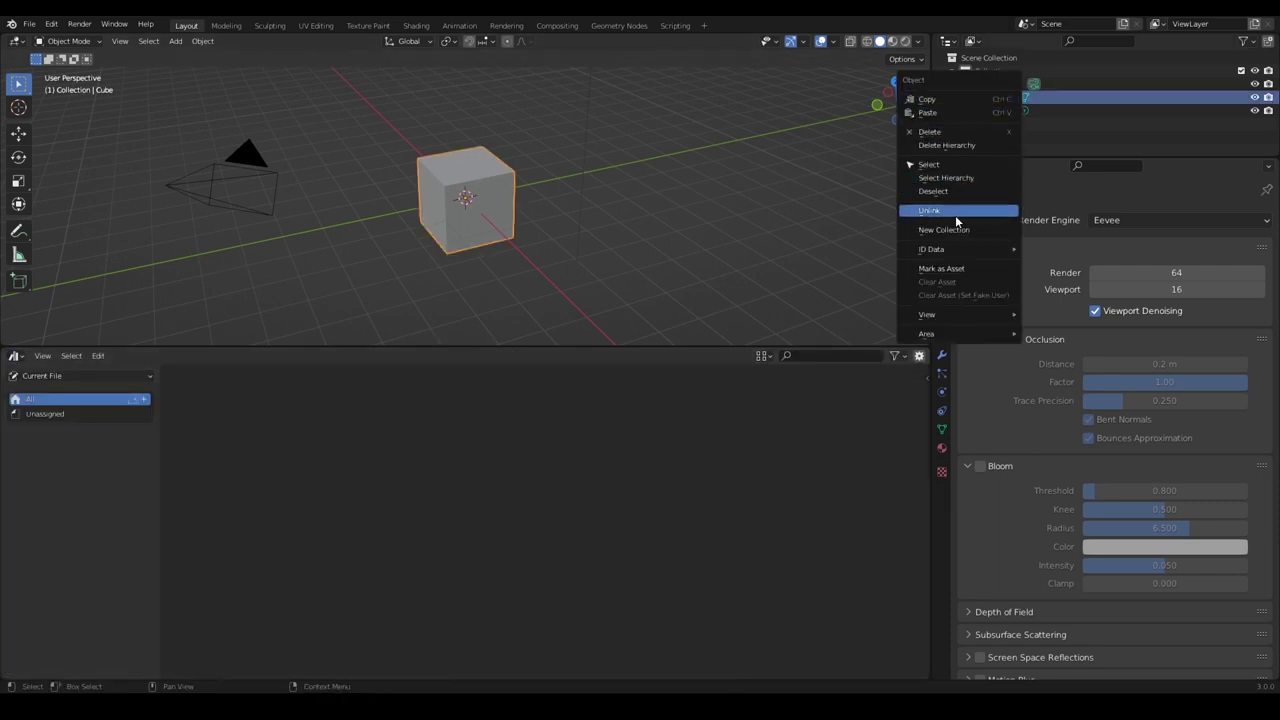
left_click(946, 268)
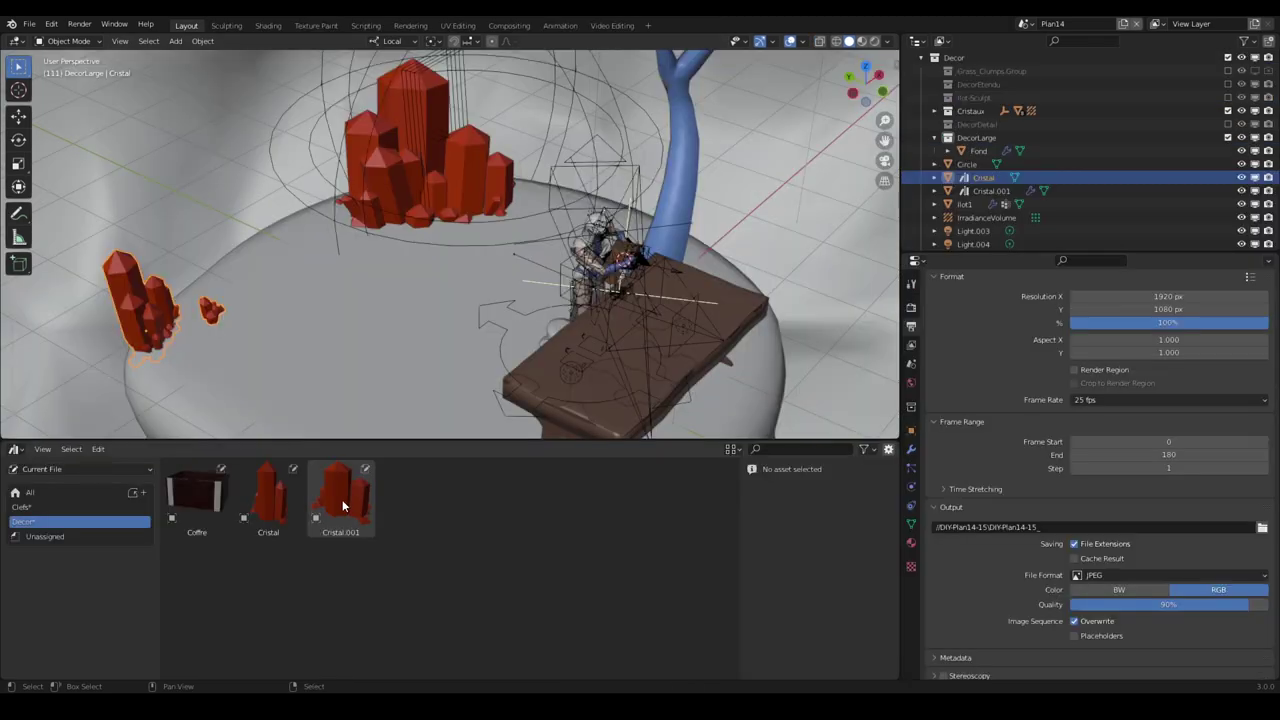
Step: Drop Cristal.001 and Cristal into the scene, then view the Decor, Clefs, Materiaux and Poses catalogs
left_click_drag(342, 505, 320, 330)
left_click_drag(268, 497, 378, 383)
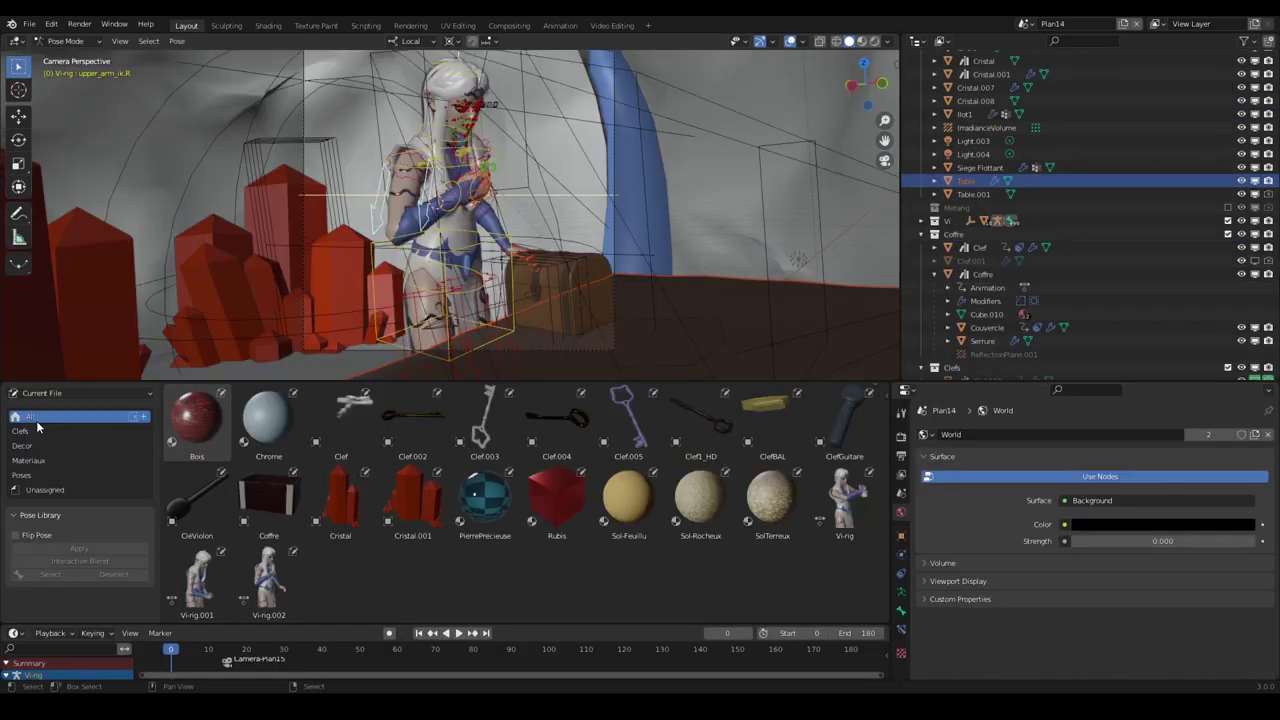
left_click(35, 450)
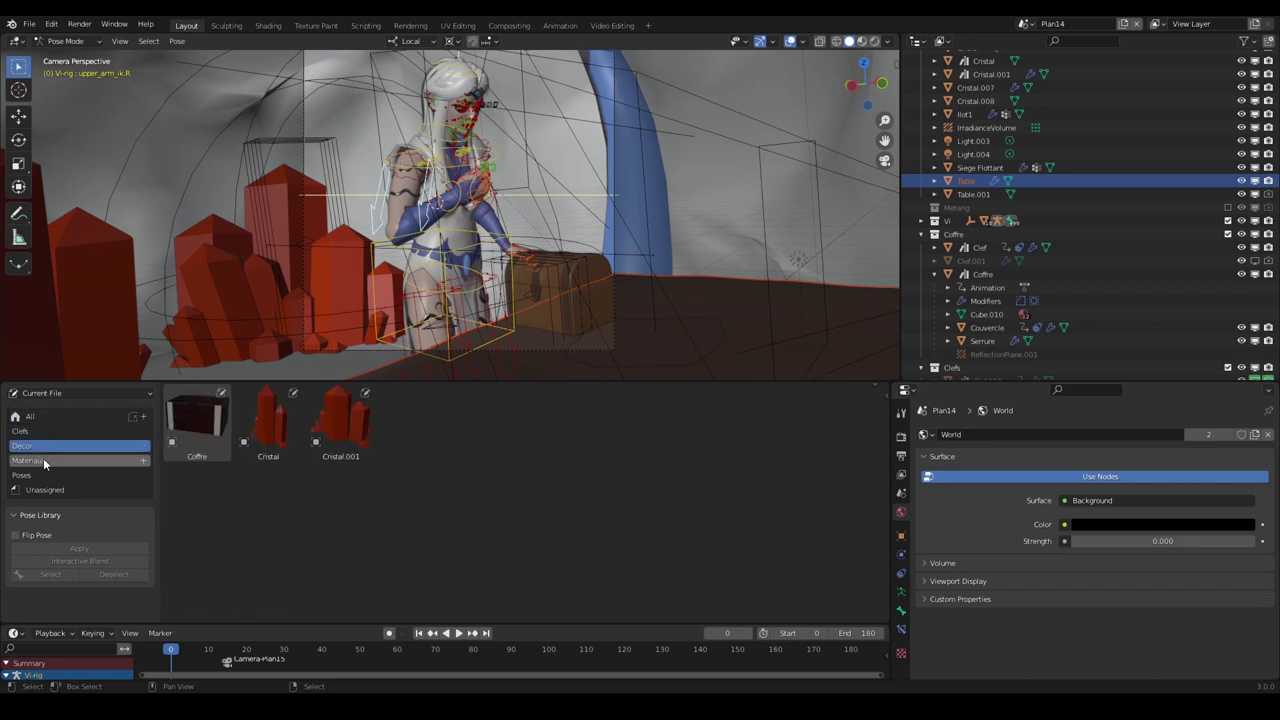
left_click(42, 432)
left_click(44, 460)
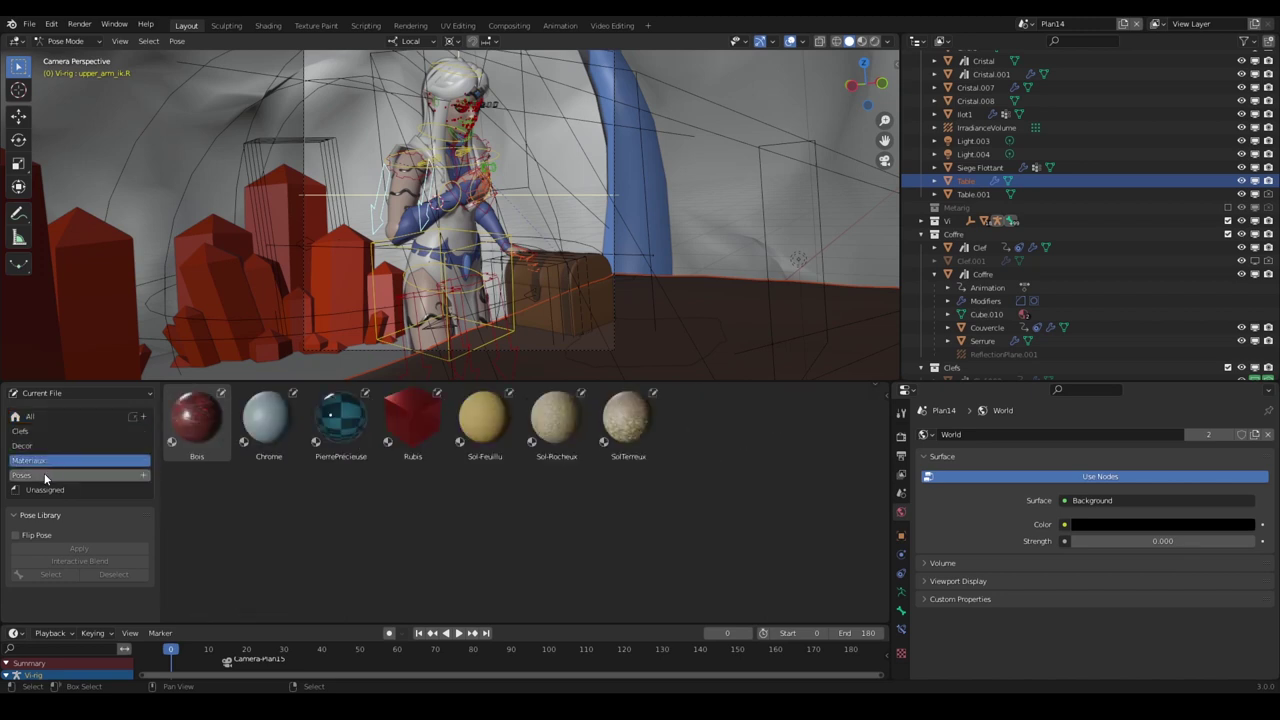
left_click(44, 475)
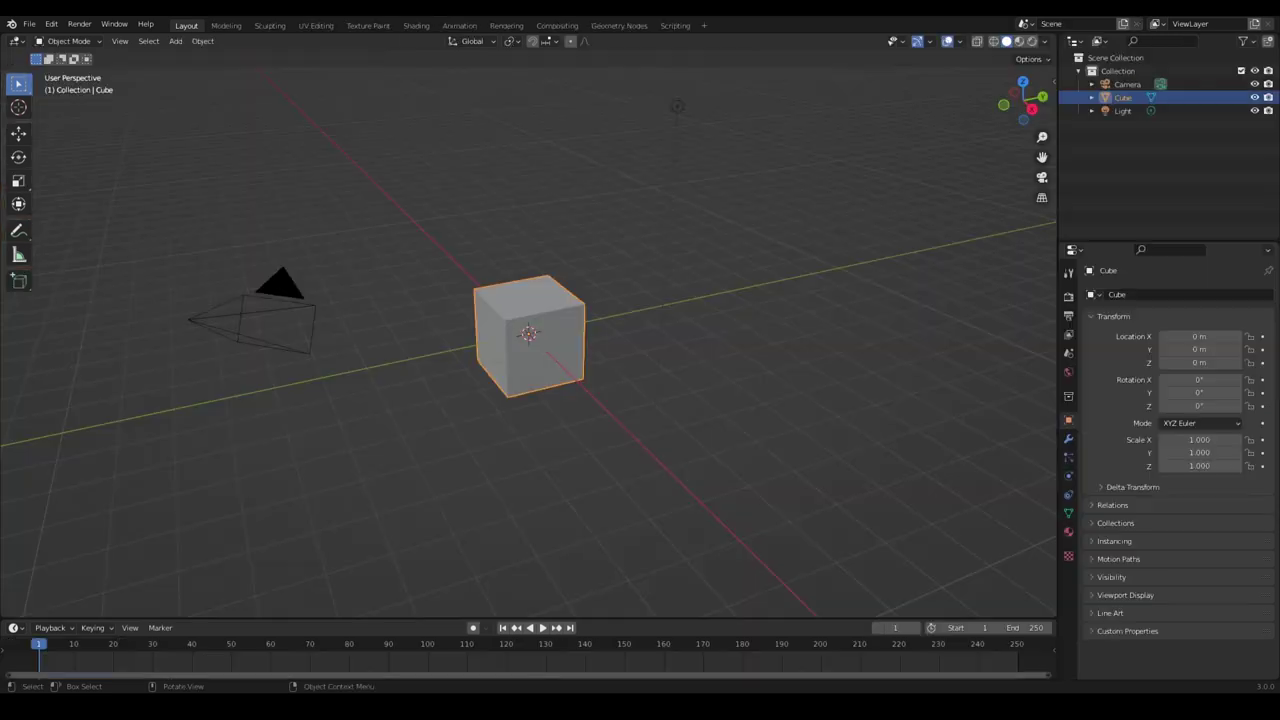
Step: Enlarge the bottom area and switch it to an Asset Browser
left_click_drag(27, 620, 27, 443)
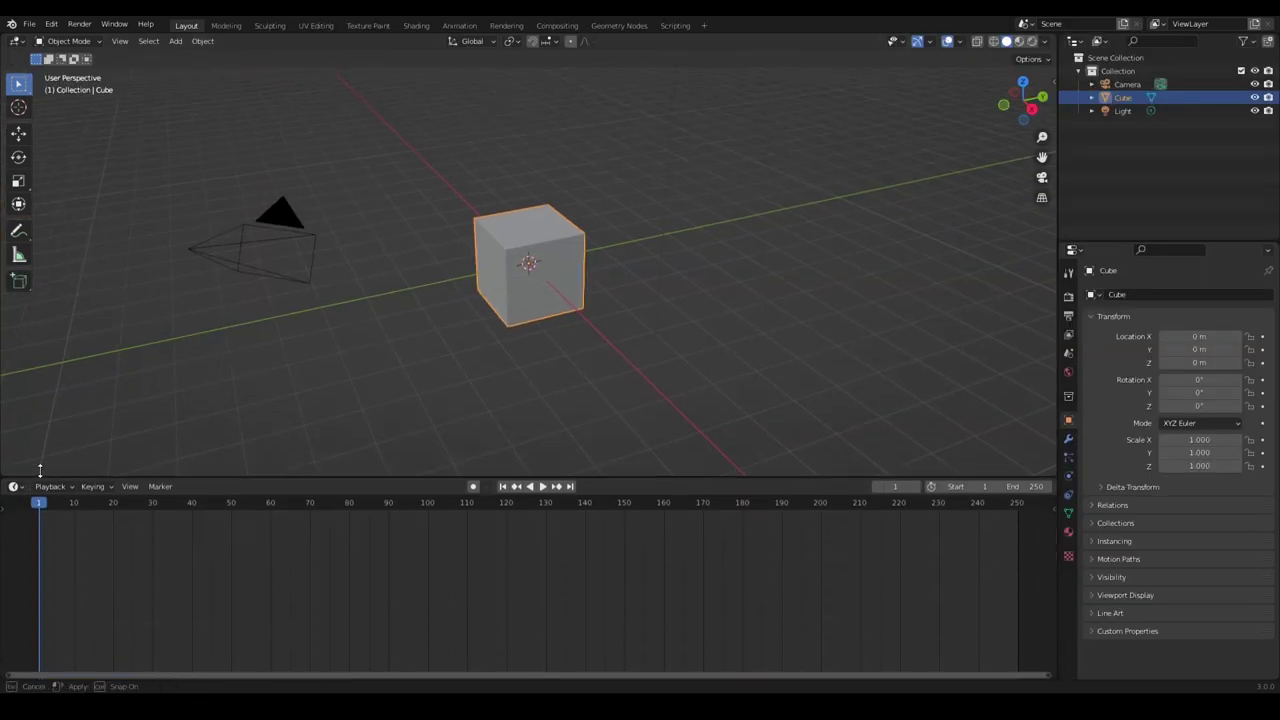
left_click(13, 449)
left_click(416, 531)
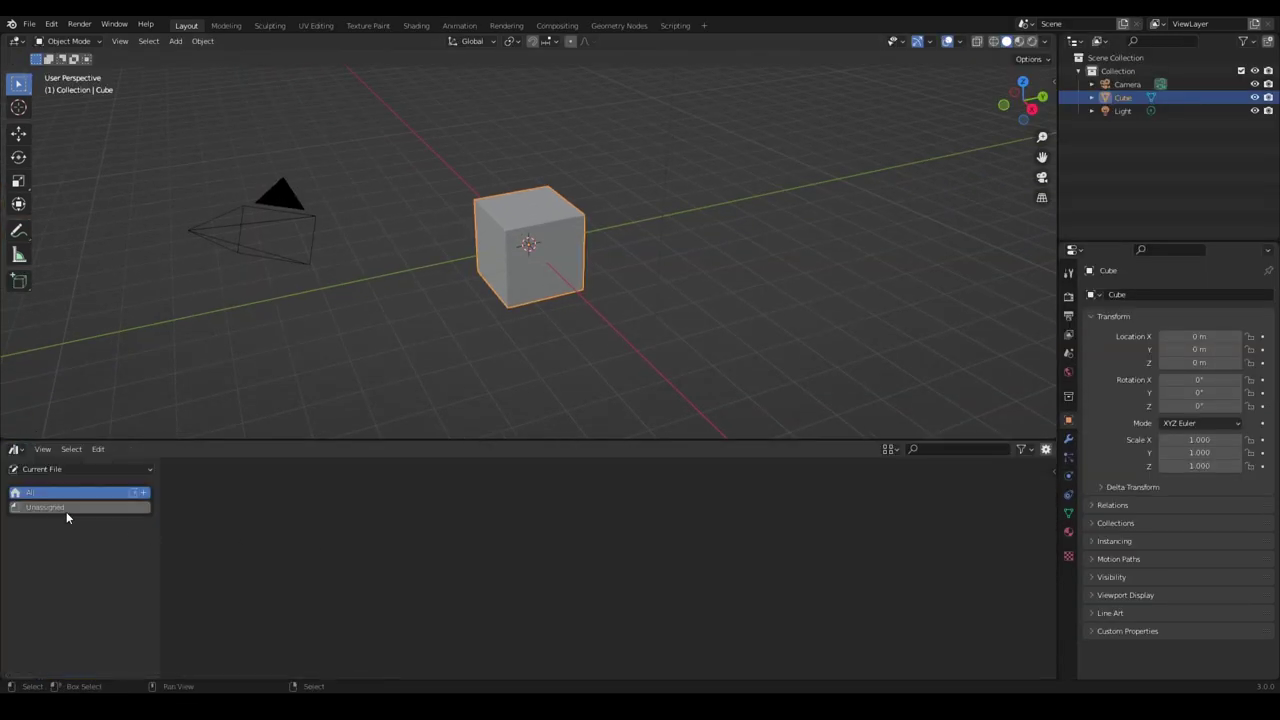
Step: Mark the Cube as an asset from its Outliner context menu
right_click(1131, 97)
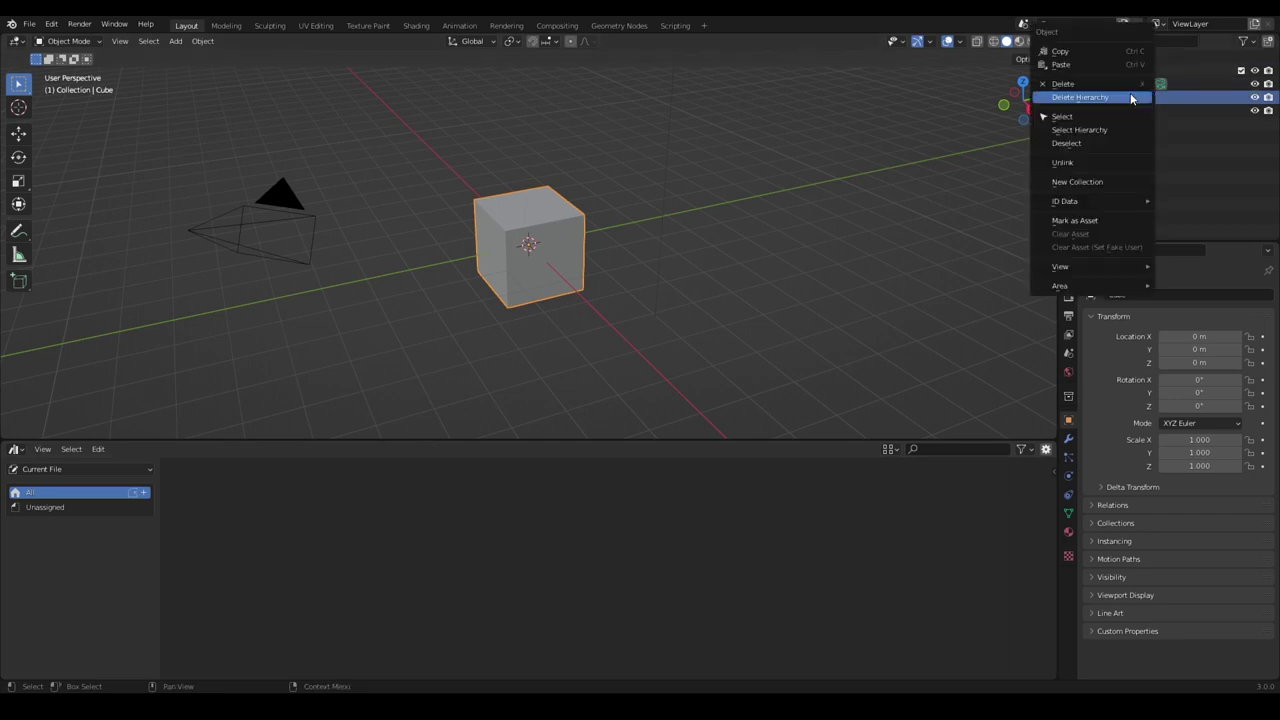
left_click(1103, 220)
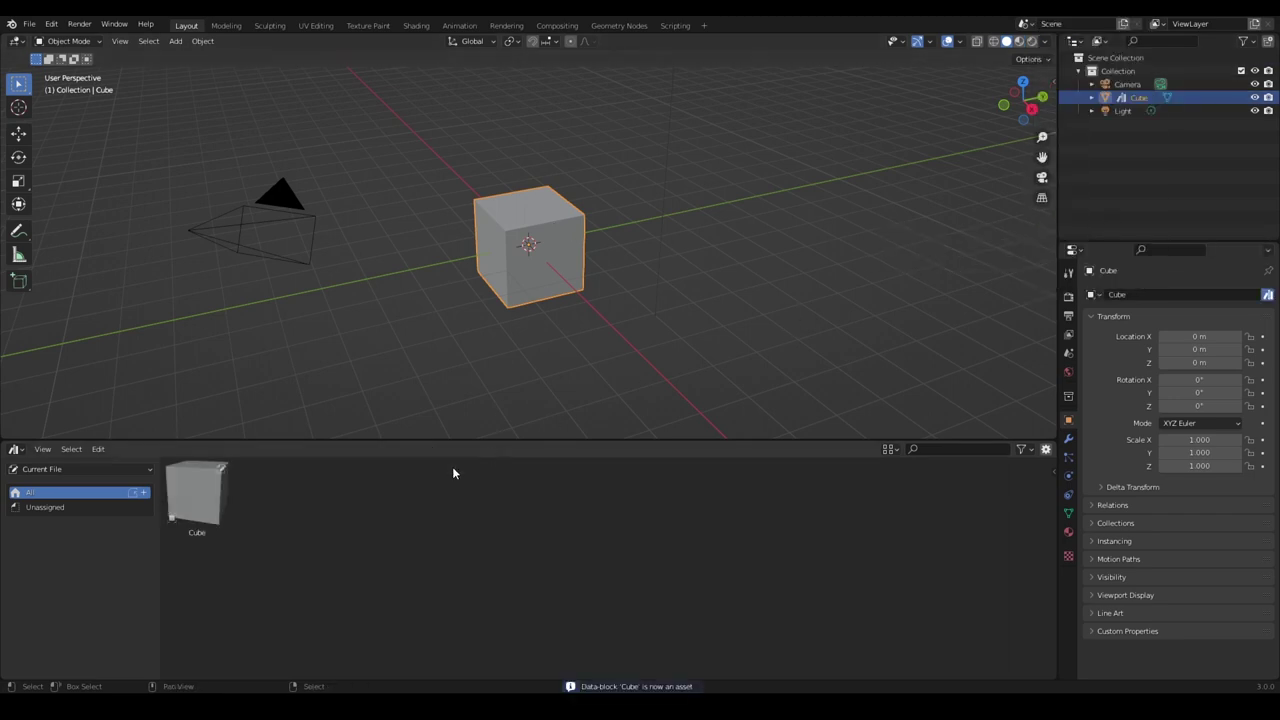
left_click(29, 31)
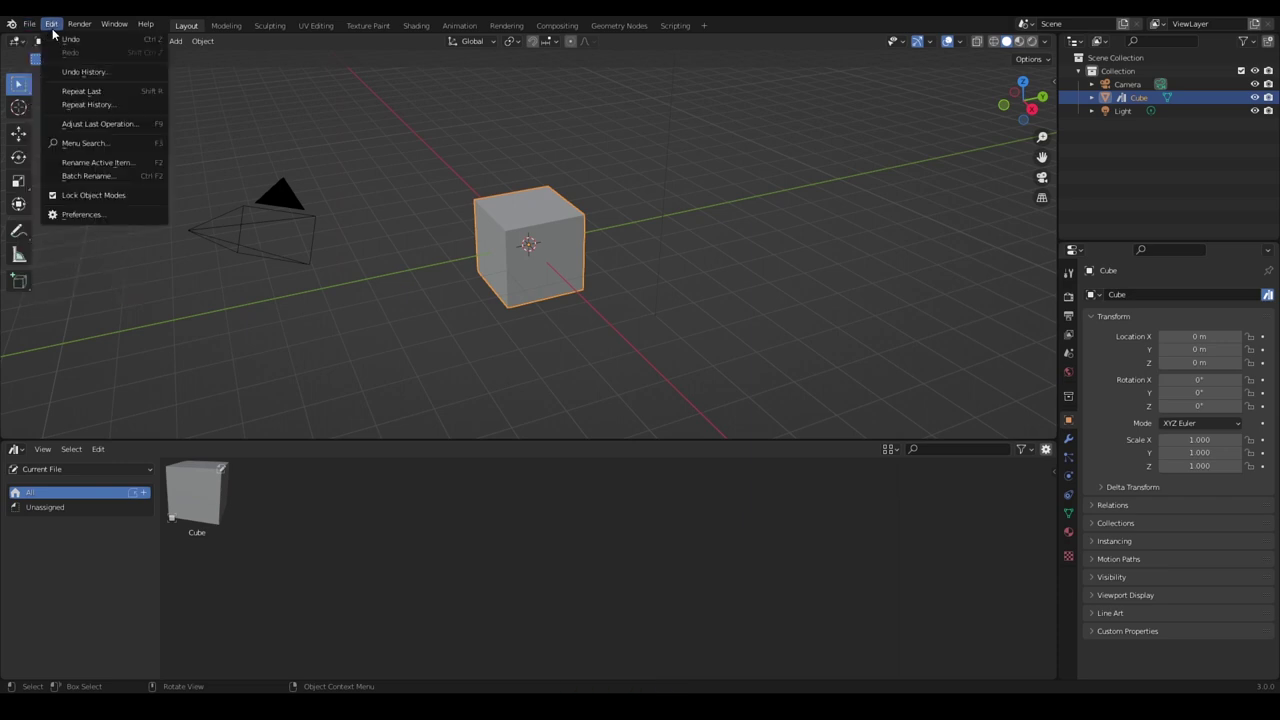
Step: View the Asset Libraries file paths in Preferences, then move the material library file to the desktop
left_click(76, 216)
left_click(36, 240)
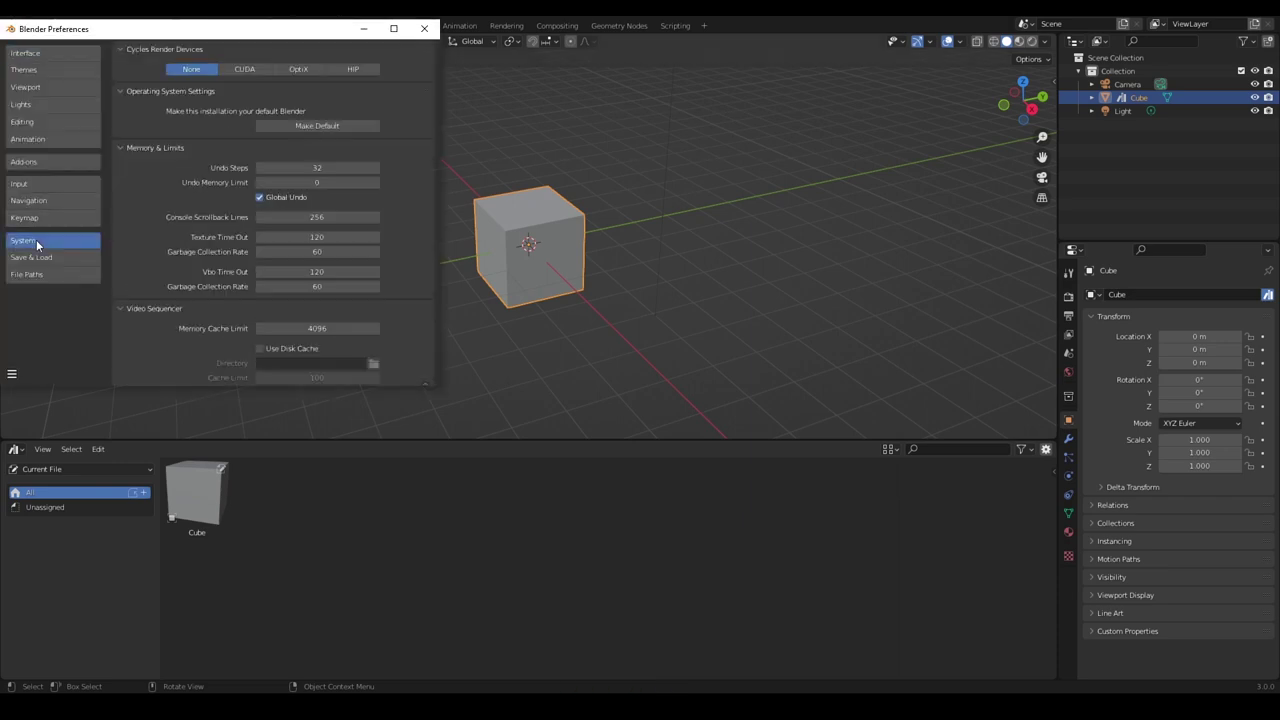
scroll(146, 242, "down", 2)
left_click(90, 274)
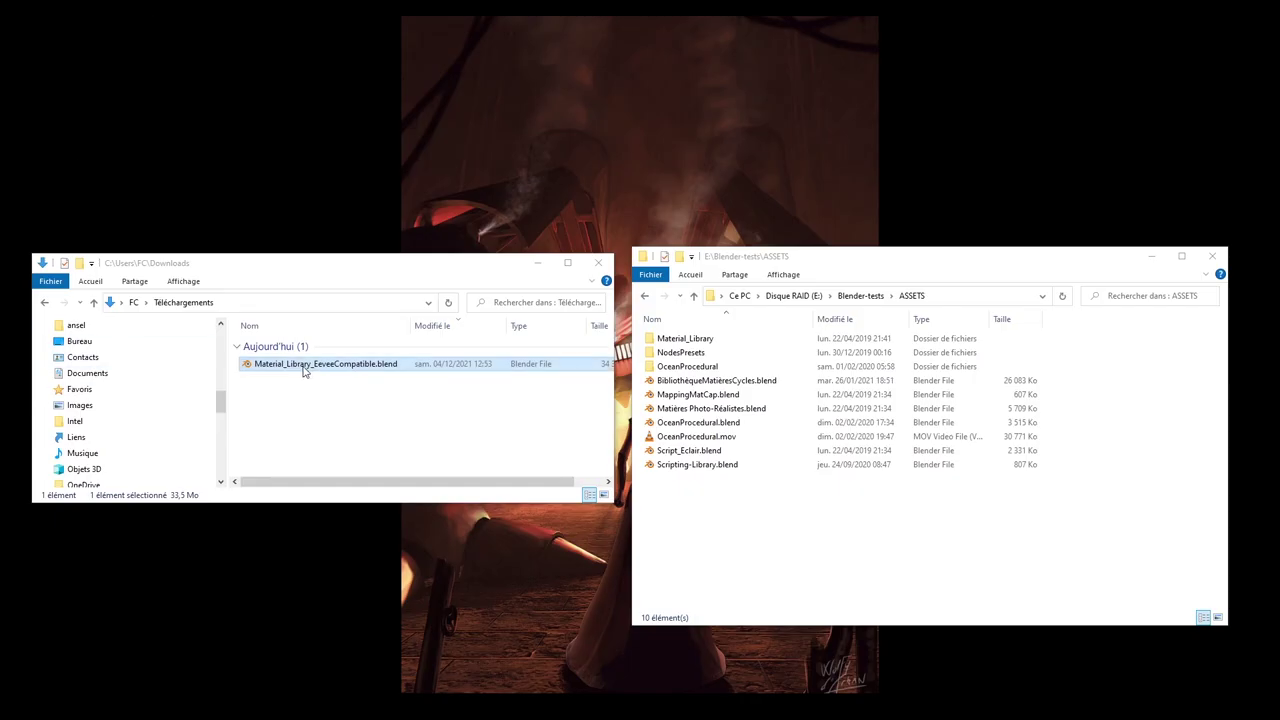
mouse_move(303, 367)
left_mouse_down()
mouse_move(565, 549)
mouse_move(790, 548)
left_mouse_up()
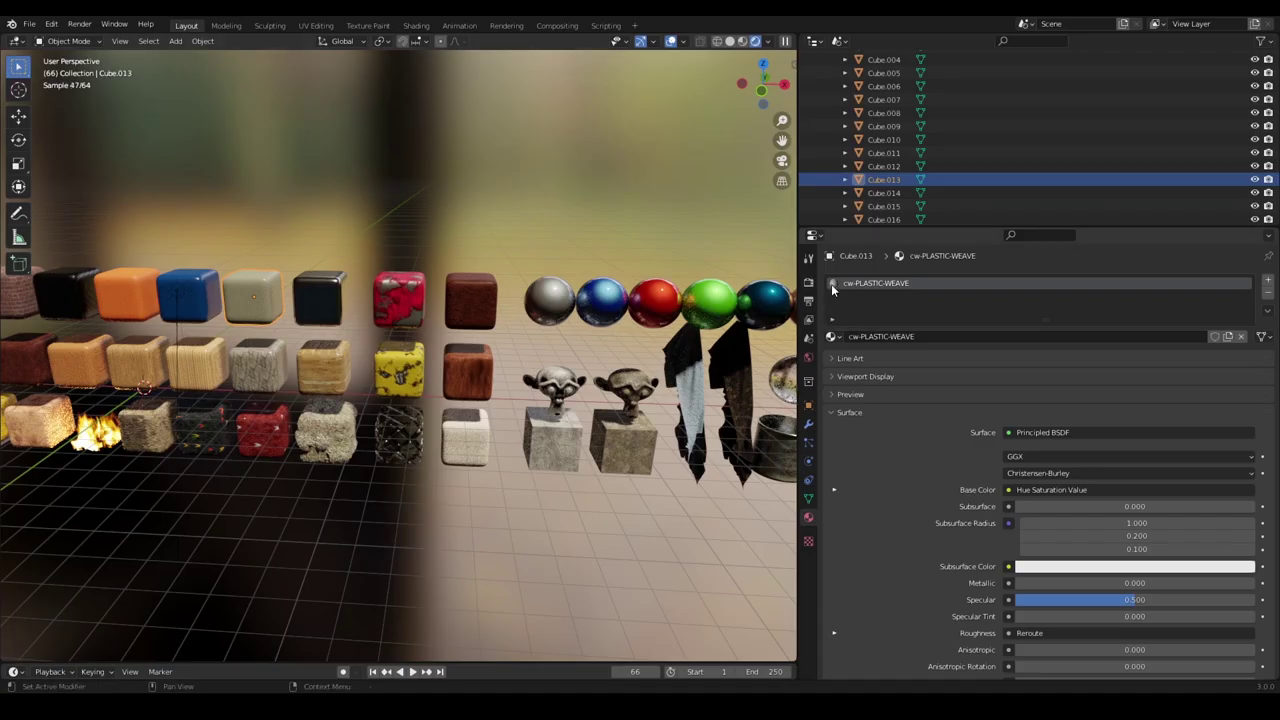
Step: Mark the cw-PLASTIC-WEAVE material as an asset and place a Cube asset in the scene
right_click(831, 284)
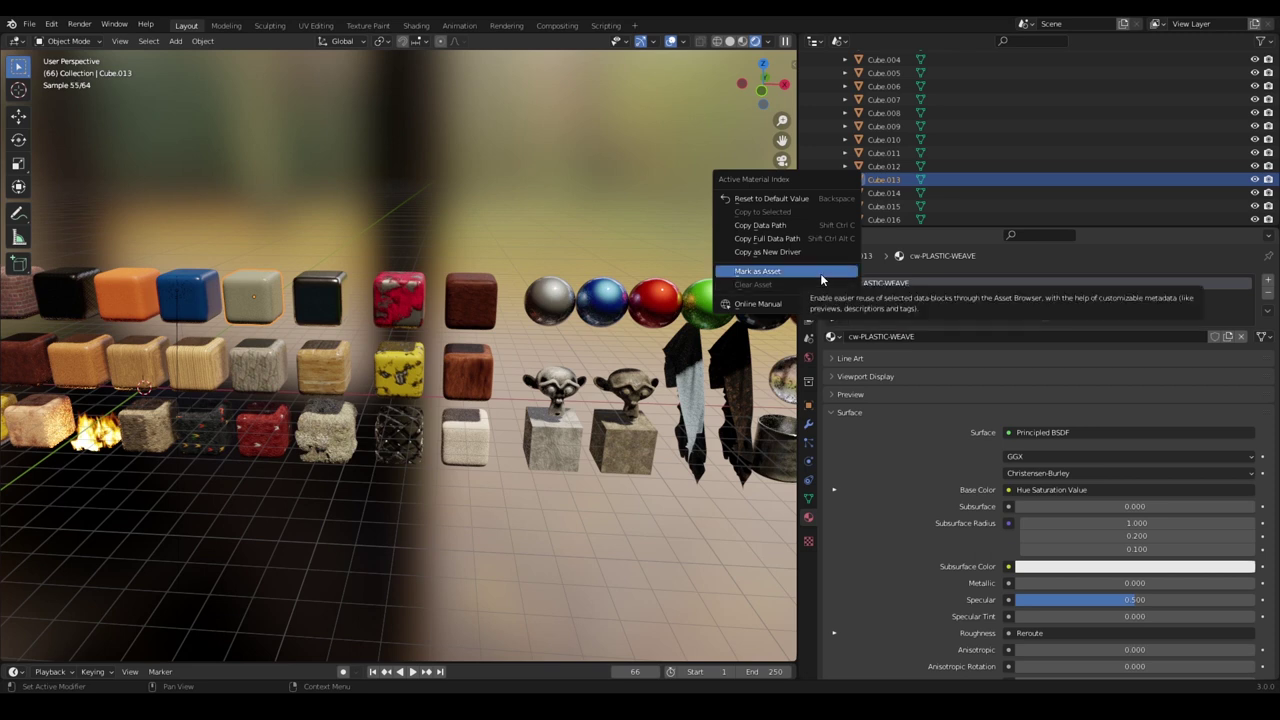
left_click(757, 271)
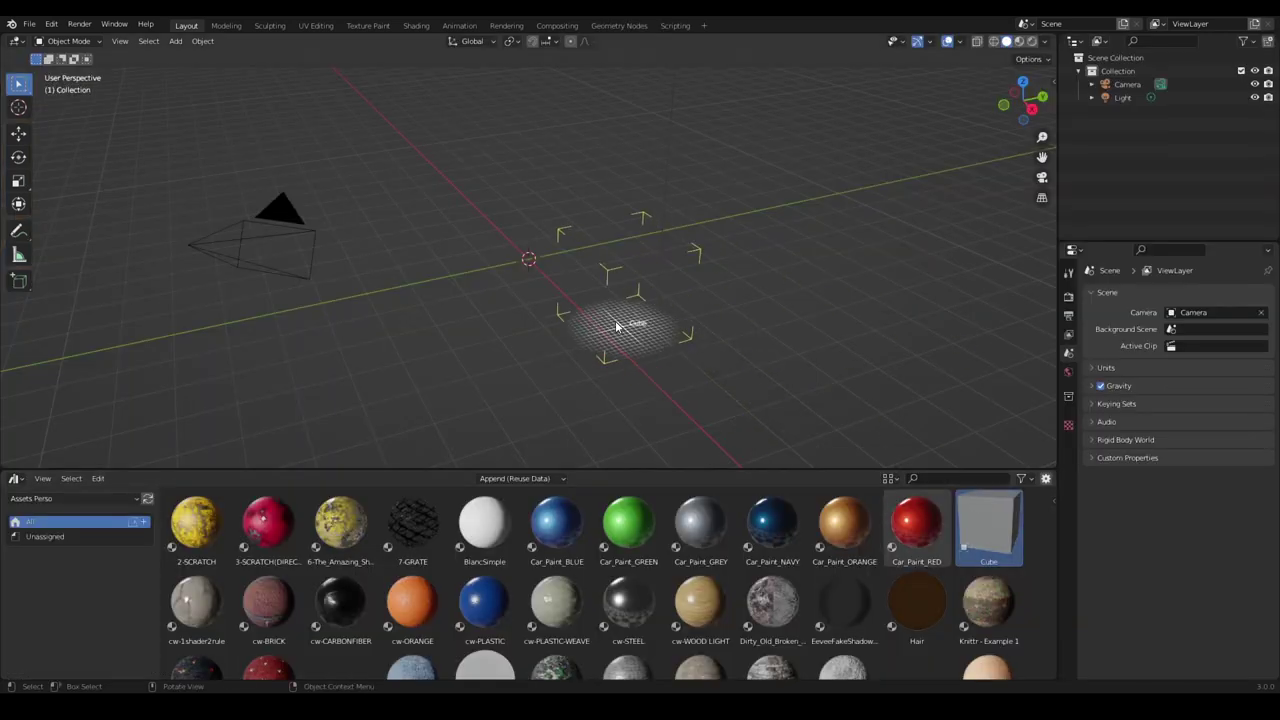
left_click_drag(614, 329, 528, 274)
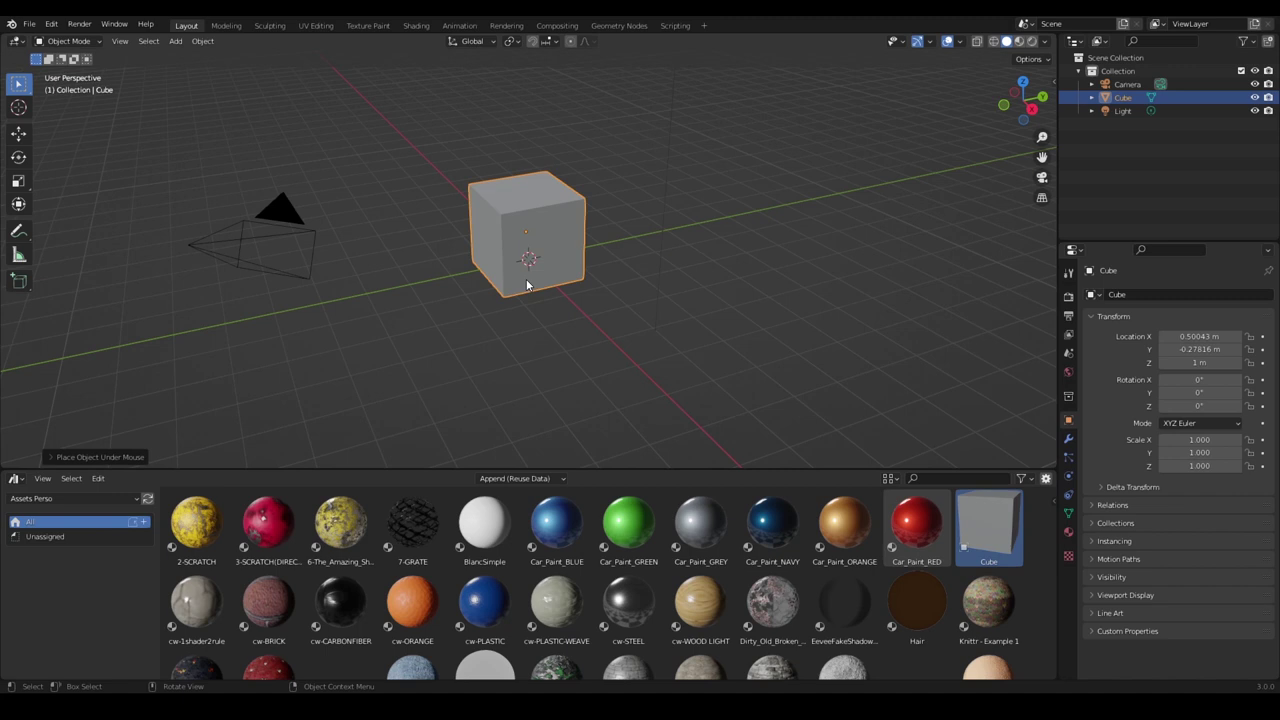
Step: Apply Car_Paint_RED to the cube, then cw-WOOD LIGHT in Rendered shading
left_click_drag(917, 522, 623, 357)
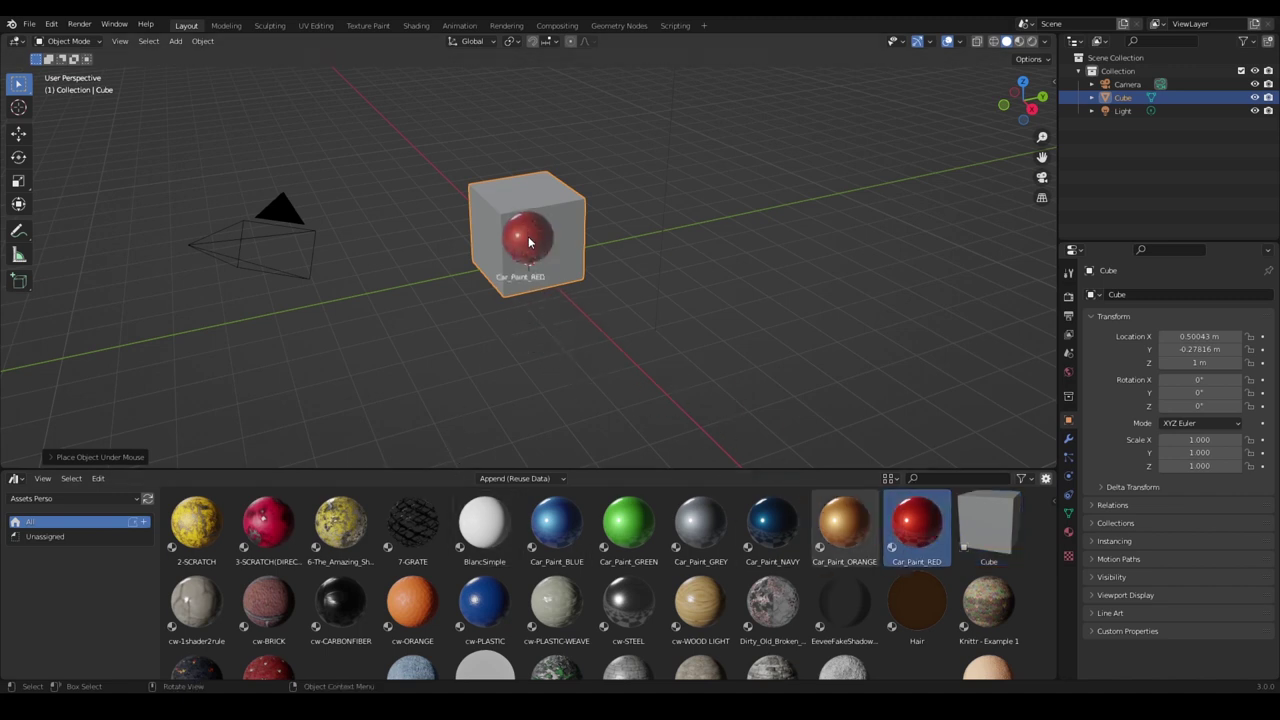
left_click_drag(529, 240, 529, 240)
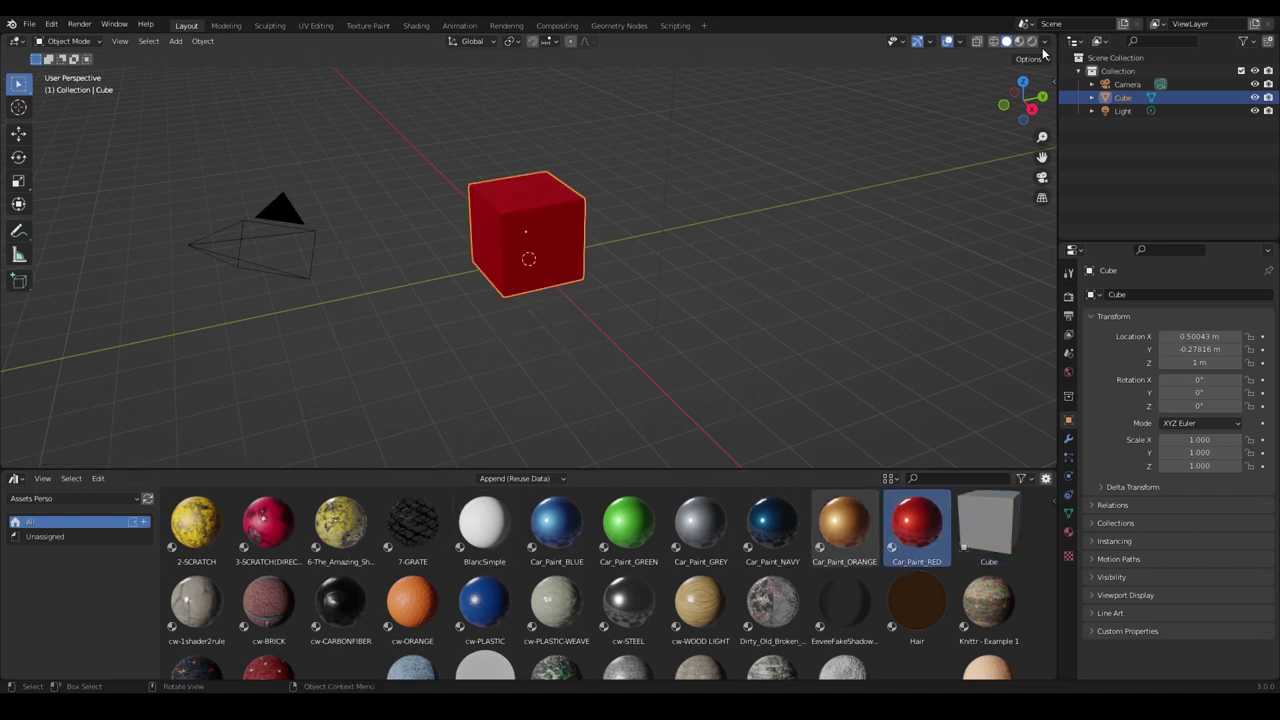
left_click(1032, 41)
left_click_drag(700, 600, 535, 256)
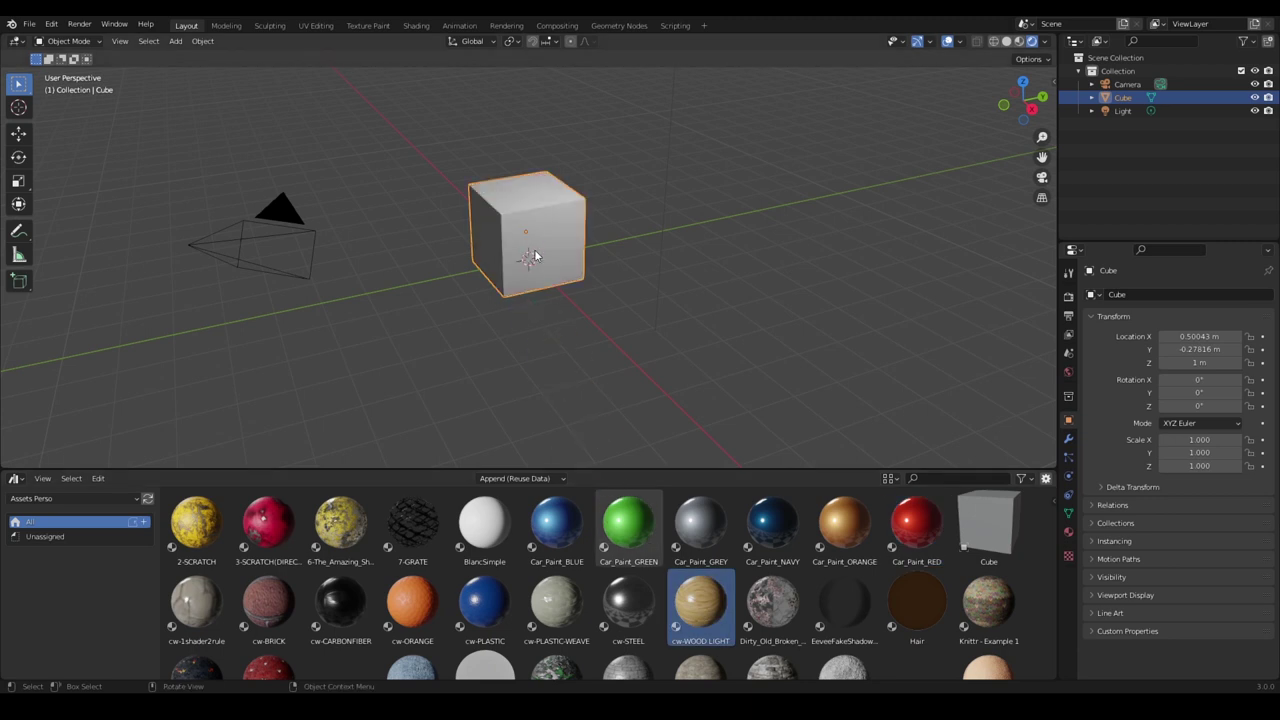
scroll(550, 329, "up", 3)
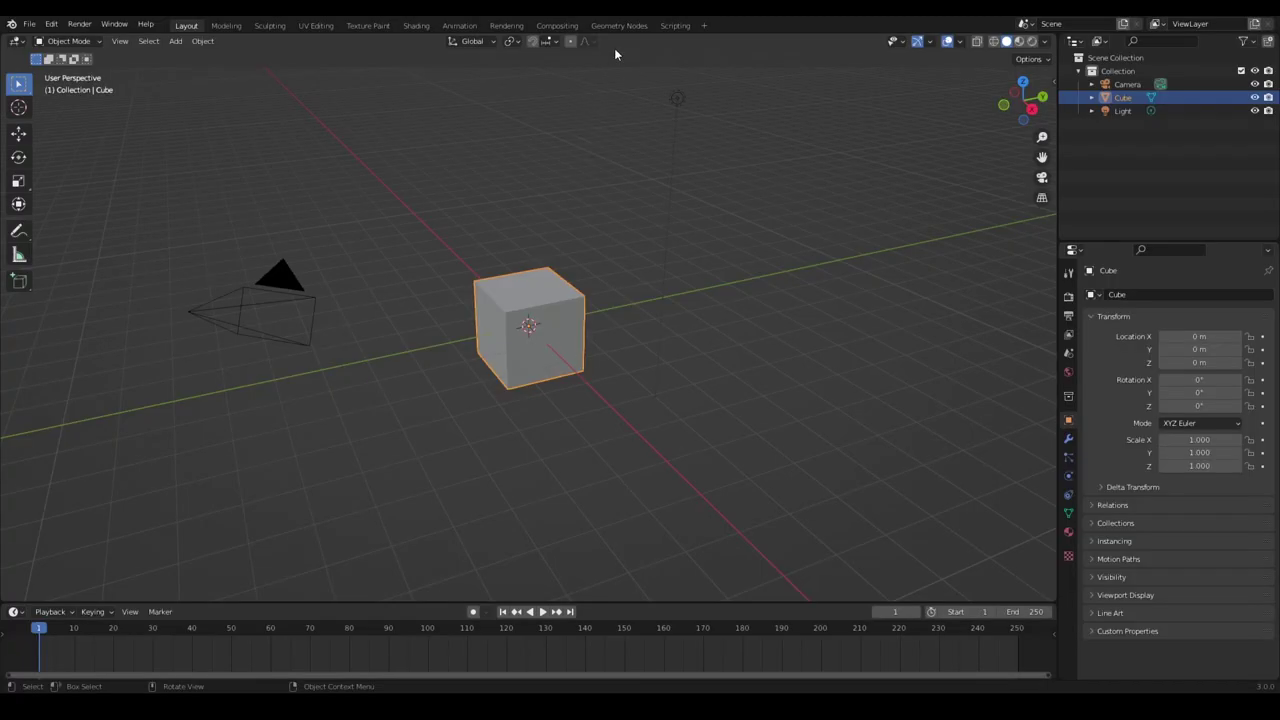
Step: Give the cube a new Geometry Nodes tree with Subdivide Mesh followed by Subdivision Surface
left_click(621, 26)
left_click(500, 381)
left_click(98, 381)
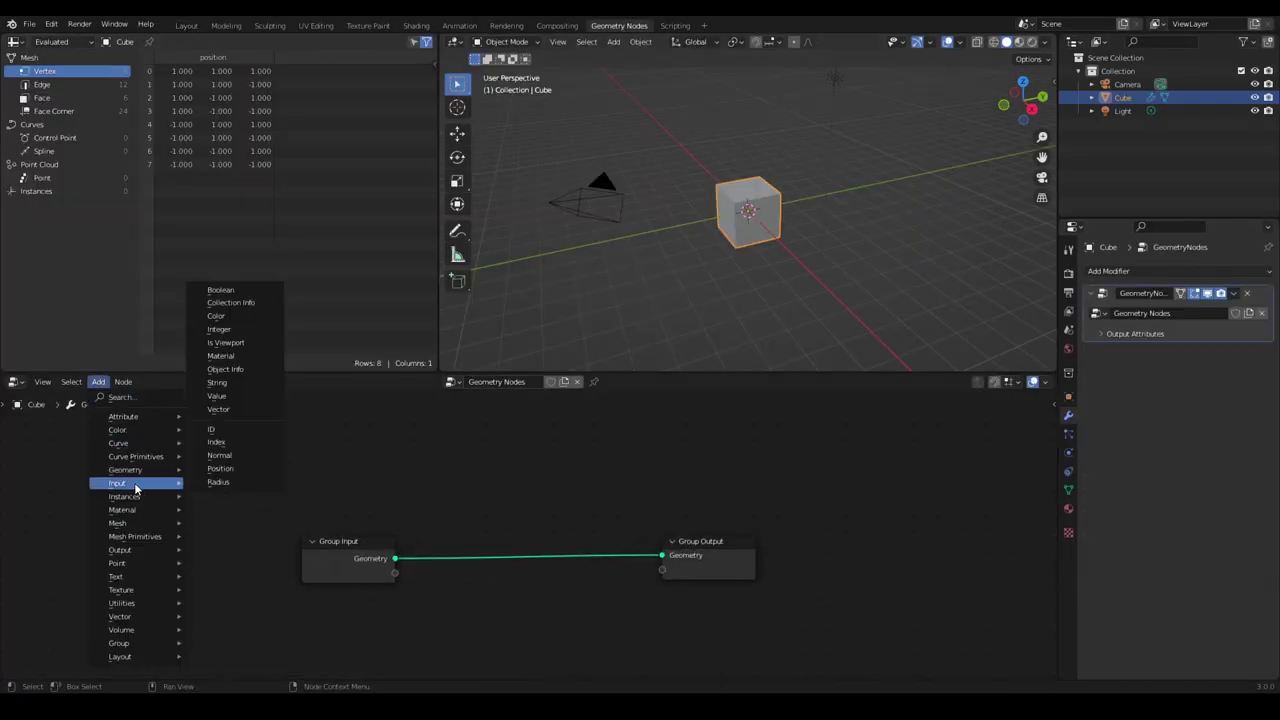
left_click(235, 430)
left_click(529, 562)
left_click(230, 602)
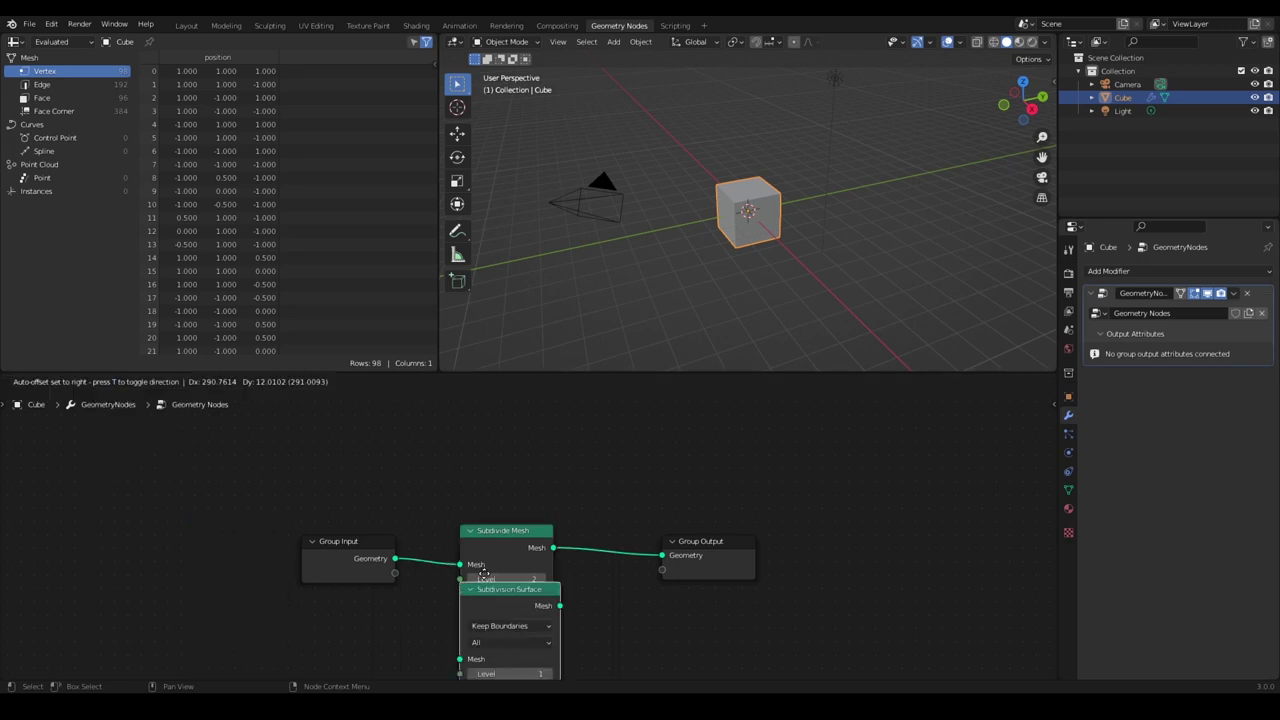
left_click(636, 520)
left_click(98, 381)
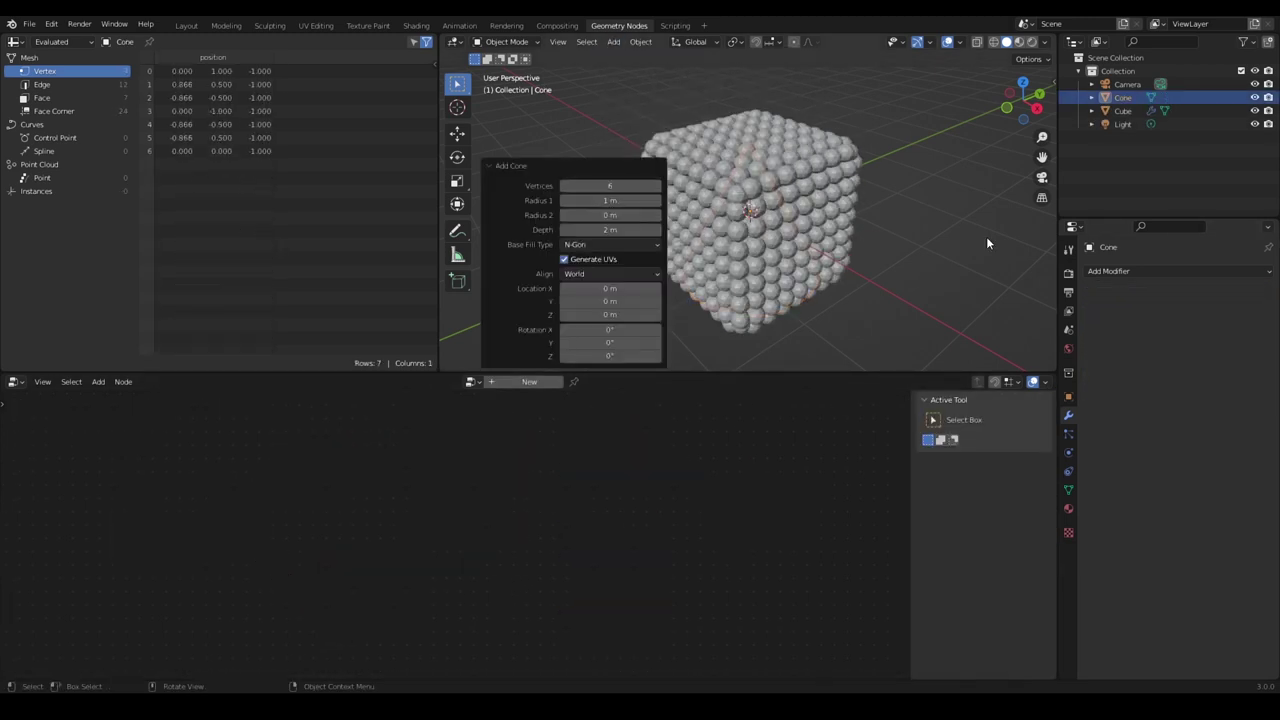
Step: Set the Subdivide Mesh level to 2
left_click(373, 497)
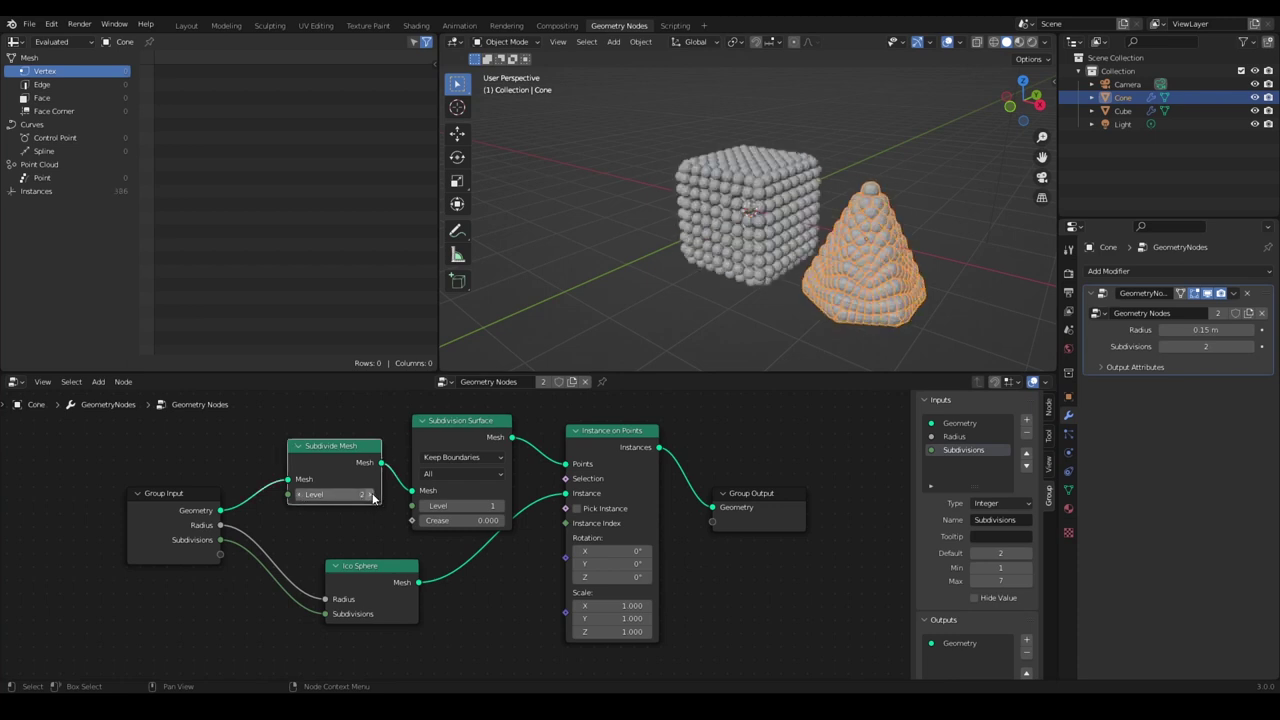
left_click(298, 496)
left_click(298, 496)
left_click(373, 497)
left_click(373, 497)
Step: Insert a Switch node before Instance on Points, wiring Subdivide Mesh into its True input
left_click(99, 382)
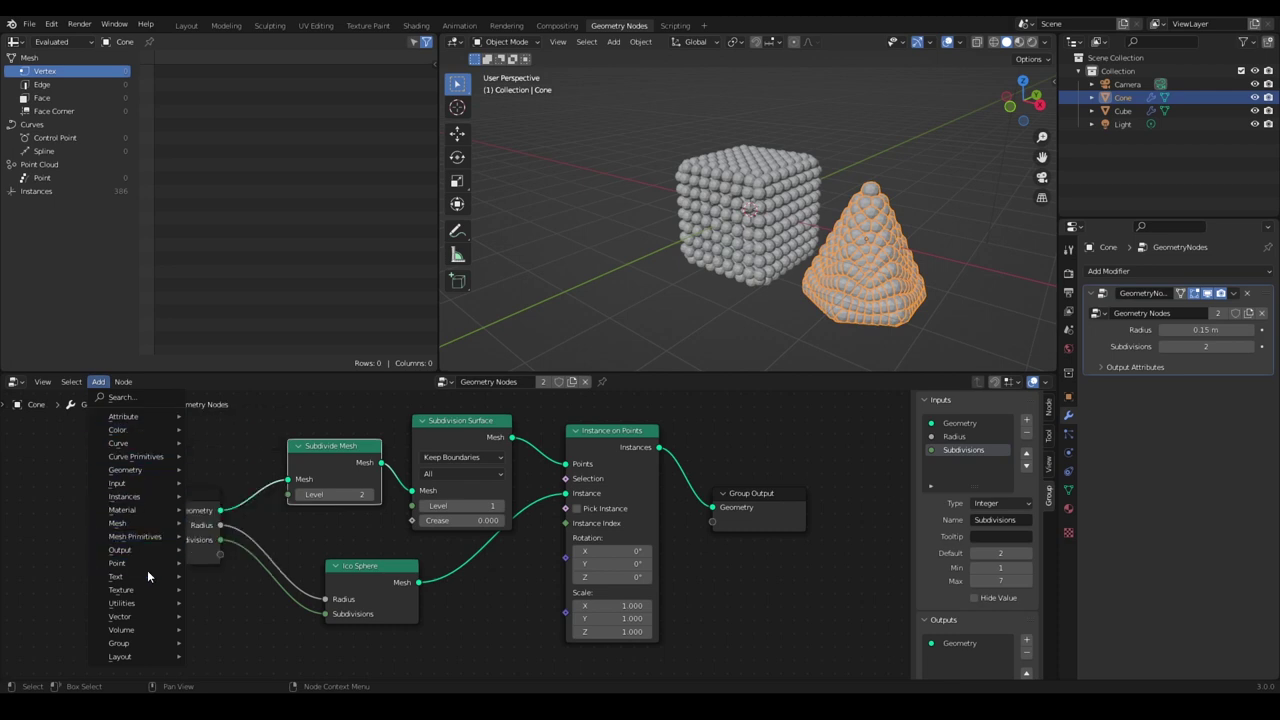
left_click(218, 601)
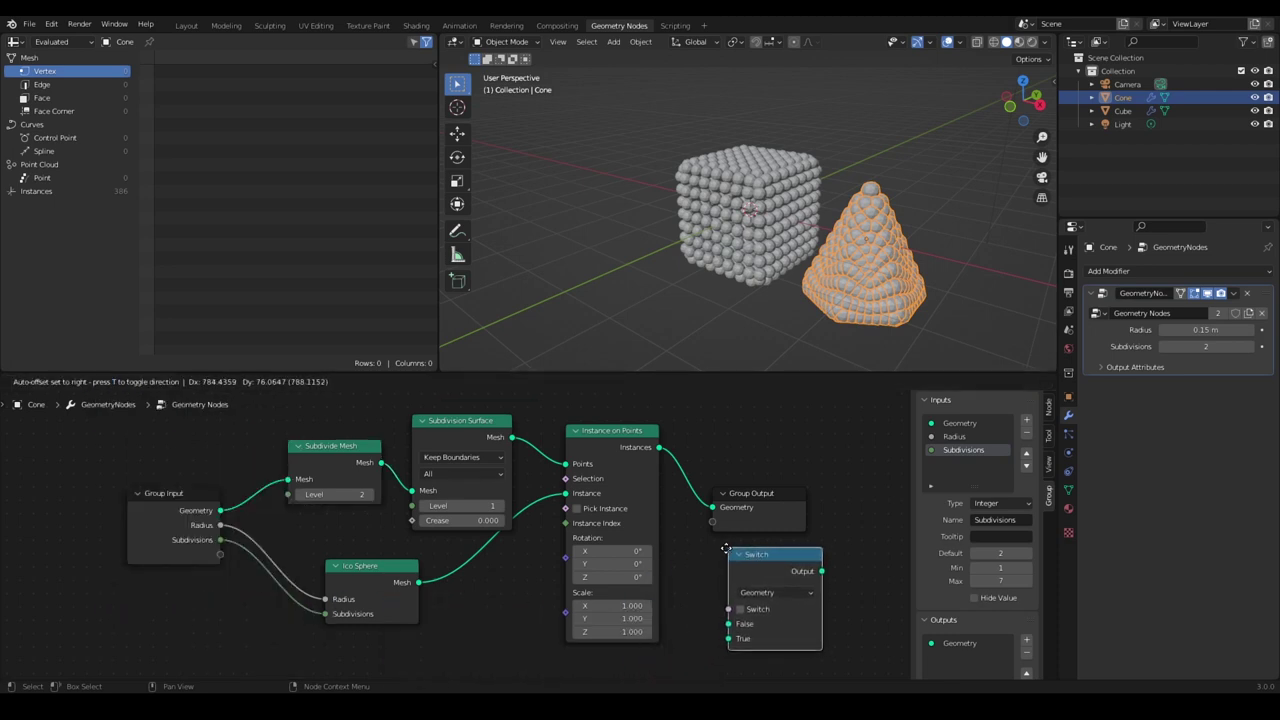
left_click(730, 598)
key("Home")
left_click_drag(860, 651, 640, 535)
left_click_drag(555, 507, 560, 457)
middle_click_drag(533, 542, 493, 475)
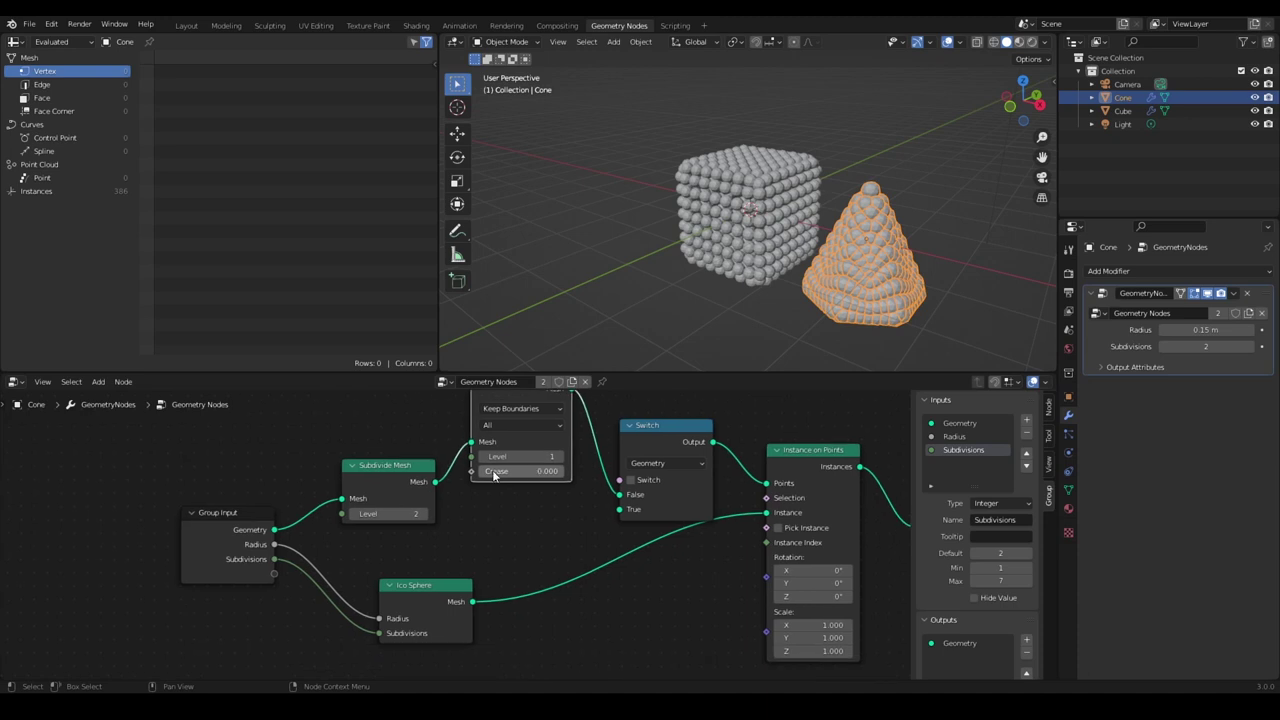
left_click_drag(623, 511, 622, 510)
middle_click_drag(622, 510, 555, 544)
Step: Toggle the Switch to compare dense and sparse sphere clouds, ending on sparse
left_click(564, 514)
left_click(566, 515)
left_click(566, 515)
left_click(566, 515)
left_click(566, 515)
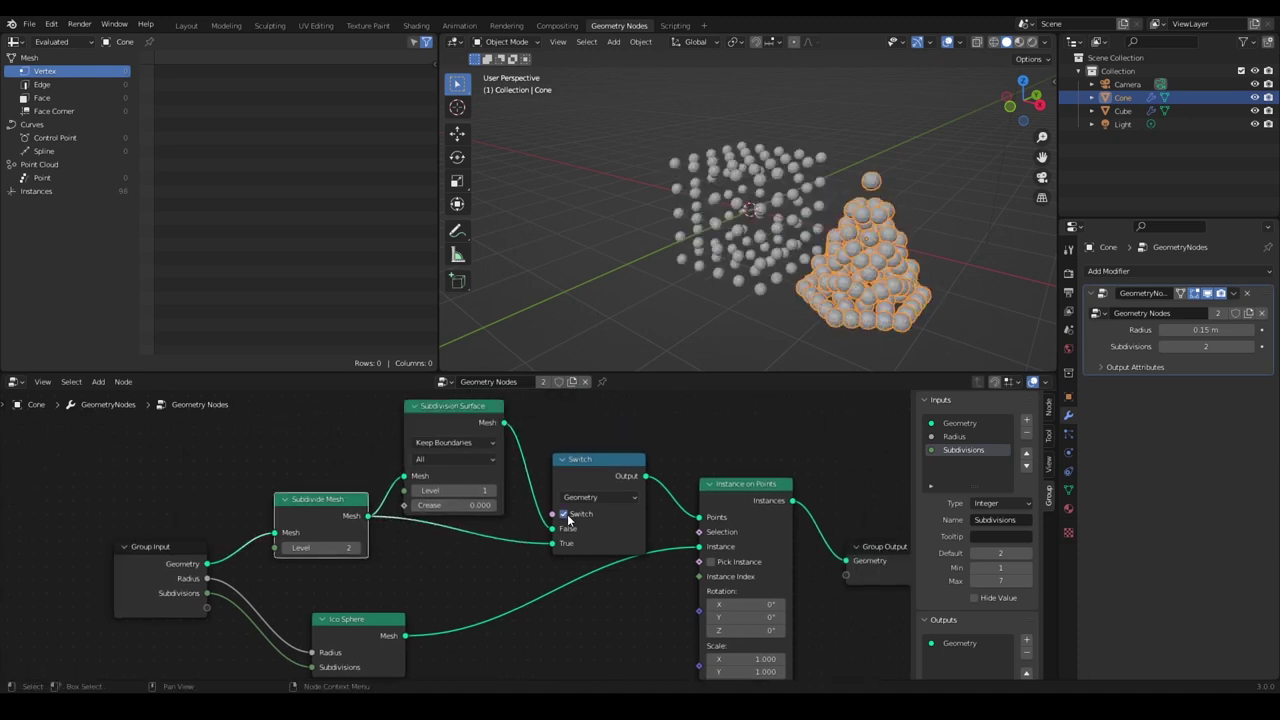
middle_click_drag(568, 518, 527, 500)
left_click(527, 500)
left_click(527, 500)
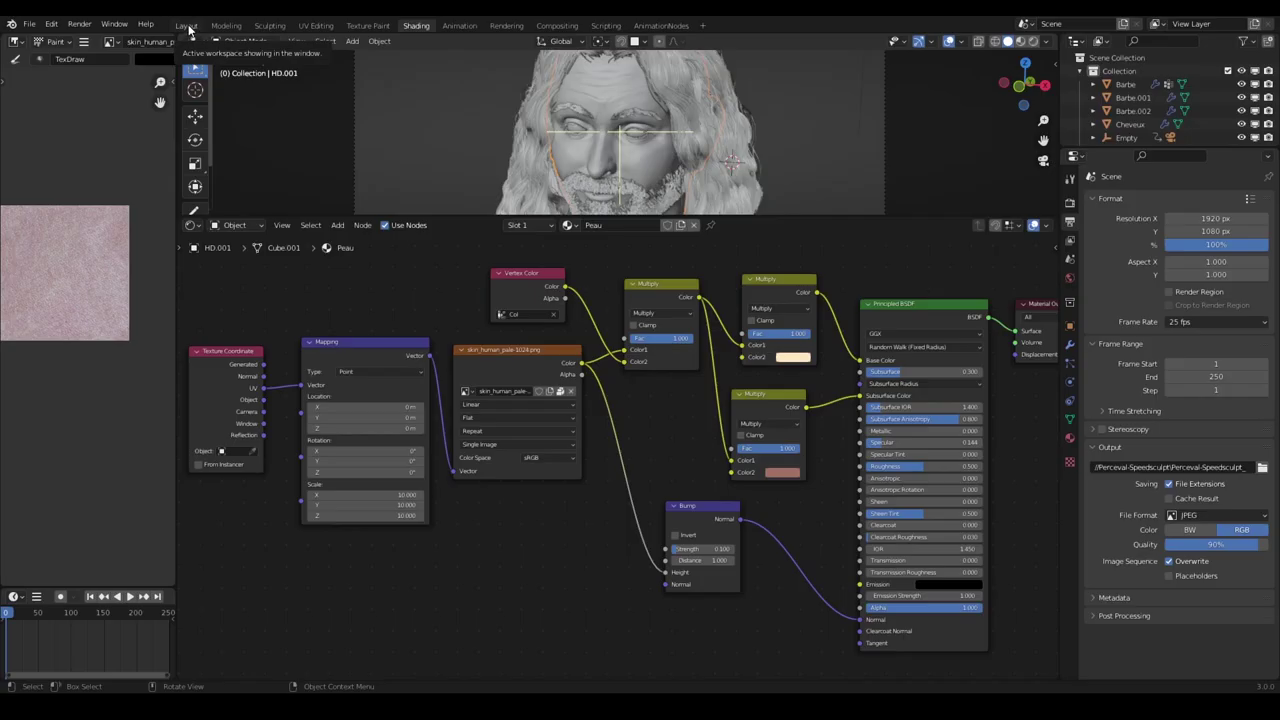
Step: Show the bearded man bust in the Layout workspace with a live Cycles render
left_click(187, 26)
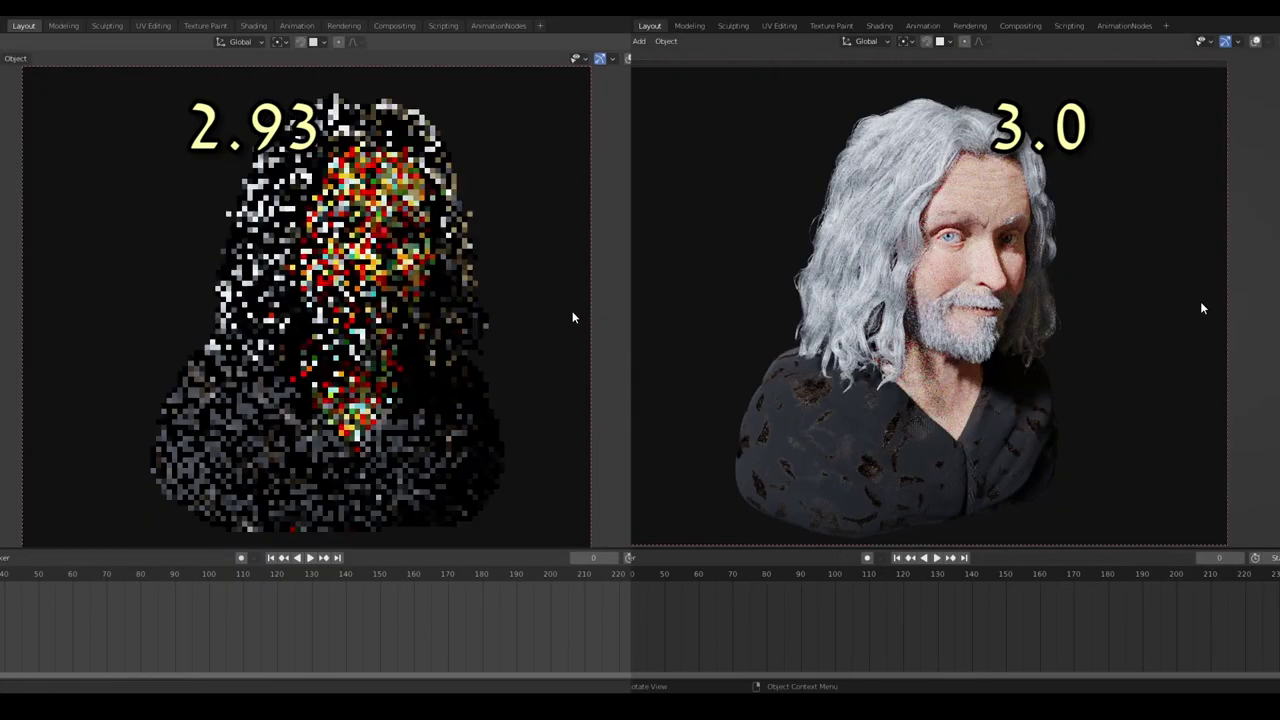
Step: Orbit both bearded busts to a three-quarter back view, comparing live Cycles noise in 2.93 and 3.0
mouse_move(1202, 308)
middle_mouse_down()
mouse_move(1117, 341)
mouse_move(629, 340)
middle_mouse_up()
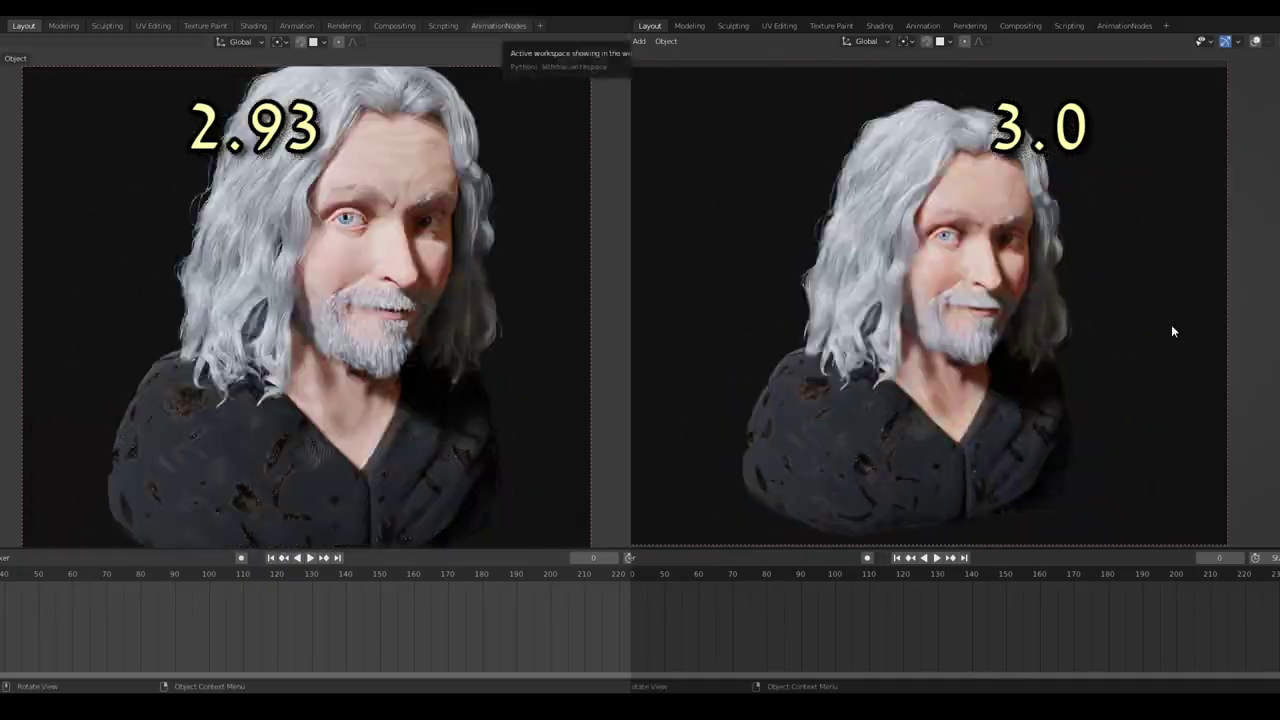
middle_click_drag(478, 329, 157, 340)
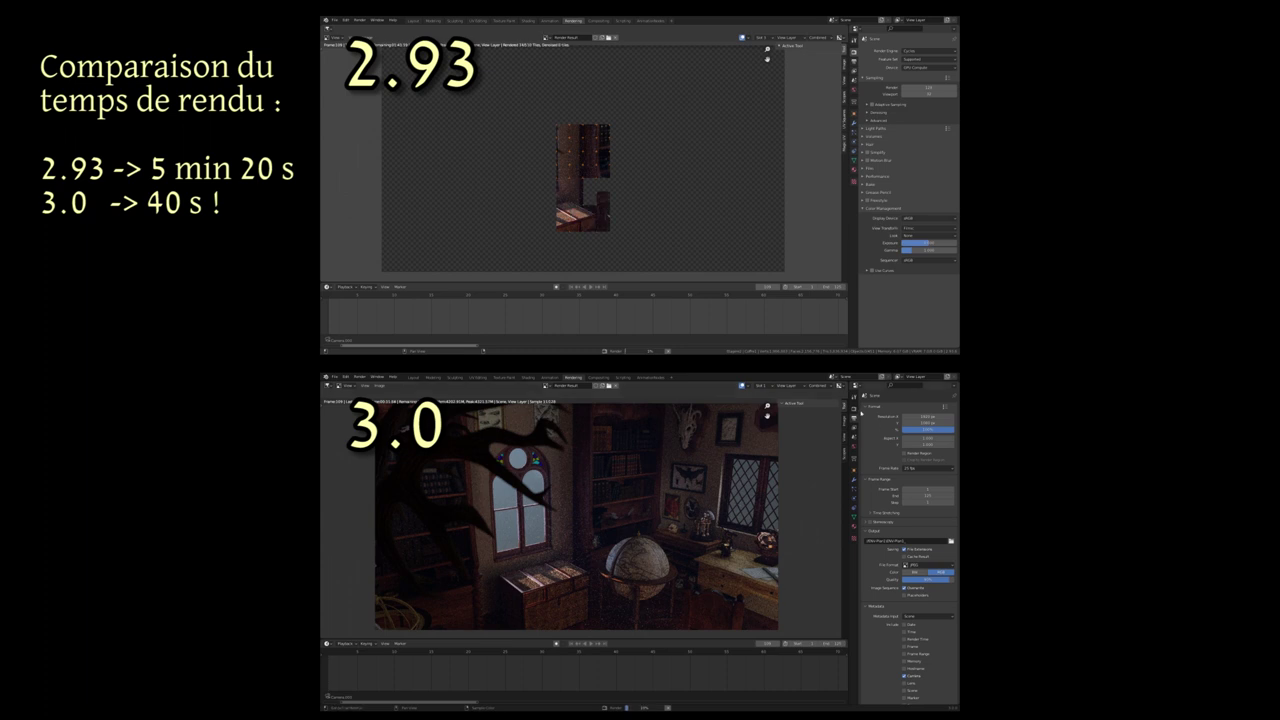
Step: Set the Cycles render sampling Time Limit to 120 seconds
left_click(854, 408)
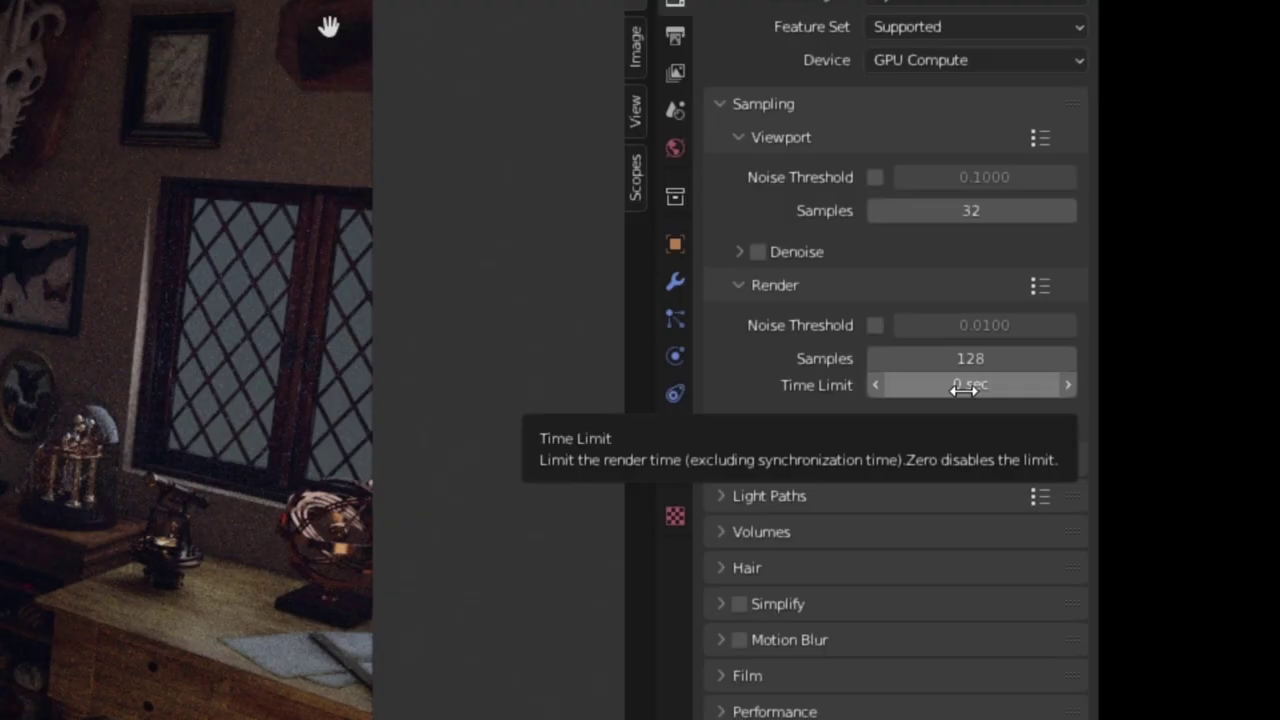
left_click(970, 384)
type("120")
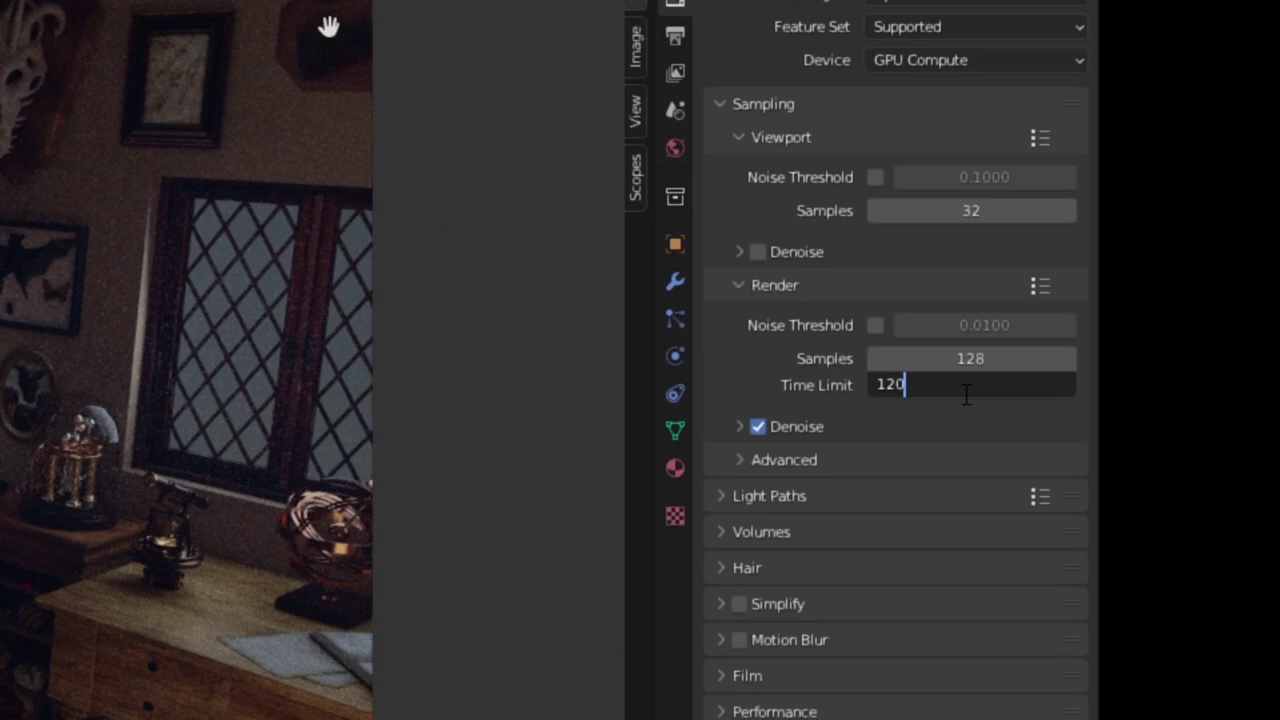
key("Return")
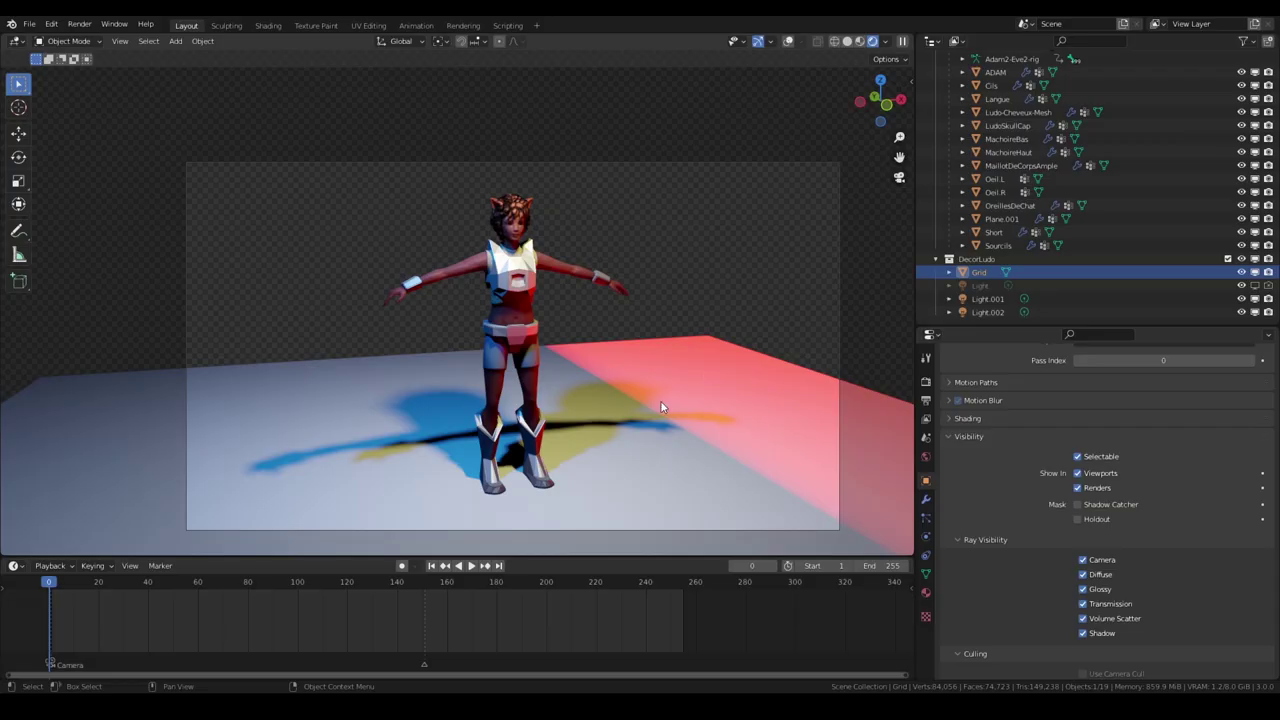
Step: Enable Shadow Catcher in the floor Grid's visibility settings
middle_click_drag(1126, 502, 1123, 553, "ctrl")
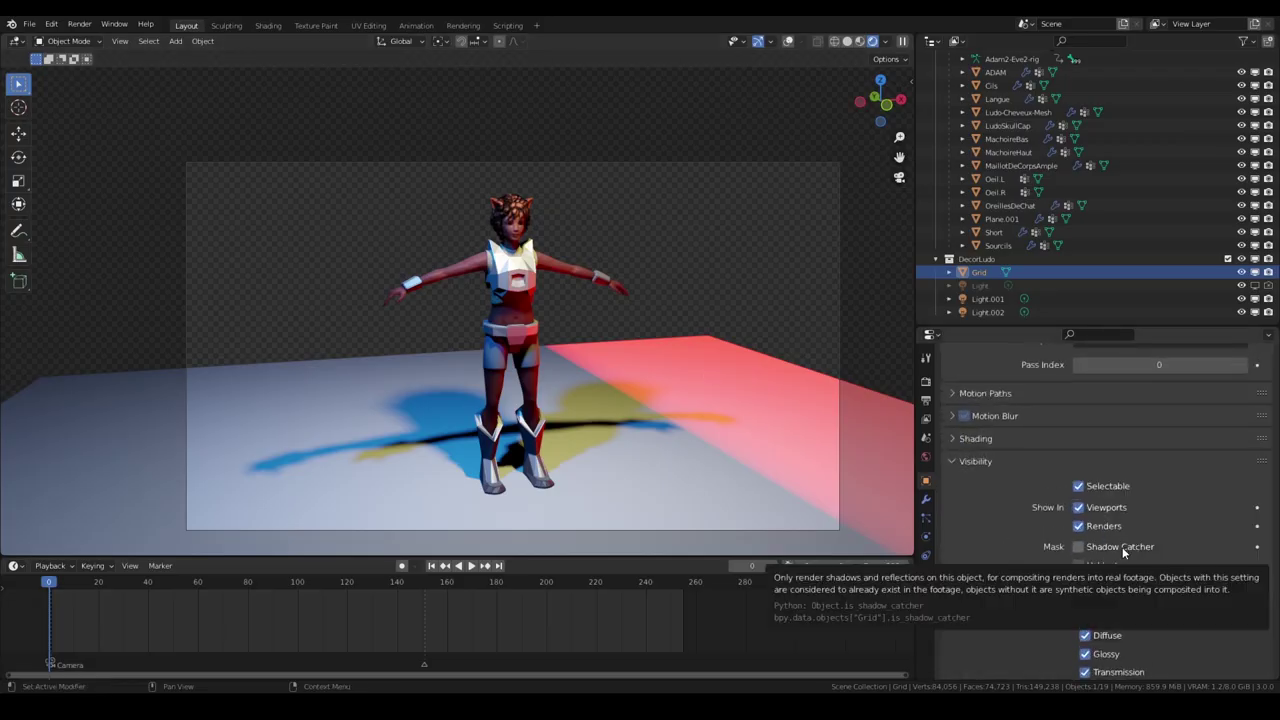
left_click(1123, 550)
mouse_move(767, 428)
middle_mouse_down("shift")
mouse_move(745, 441)
mouse_move(784, 404)
mouse_move(674, 423)
mouse_move(731, 434)
mouse_move(766, 406)
middle_mouse_up("shift")
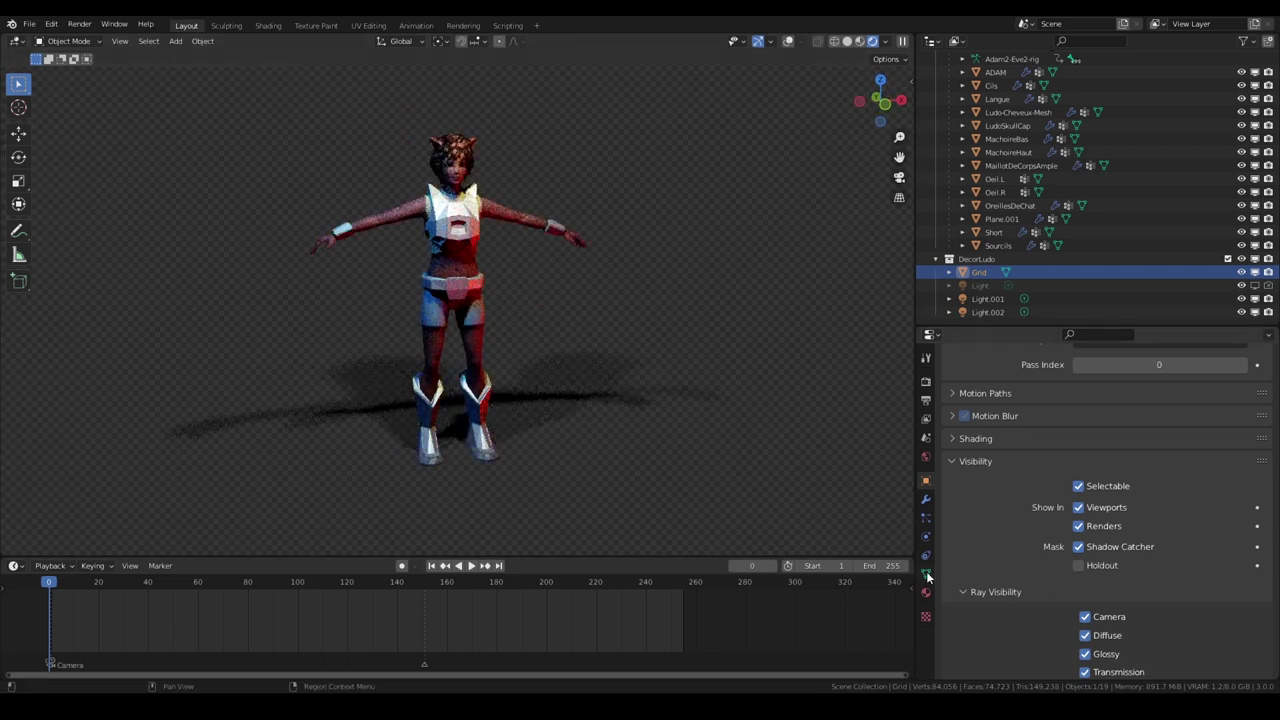
Step: Clear the Holdout and Shadow Catcher options in Light.001's visibility settings
left_click(987, 298)
left_click(1088, 543)
left_click(1088, 545)
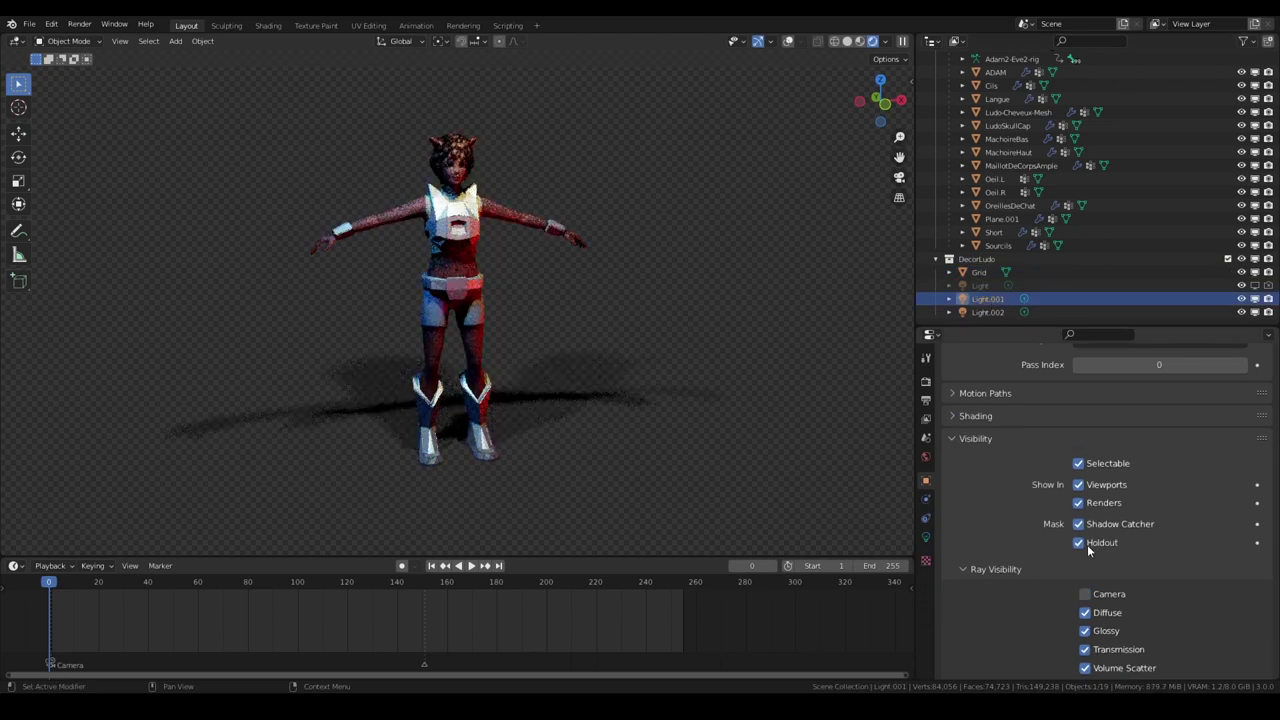
left_click(1094, 523)
middle_click_drag(720, 458, 699, 467)
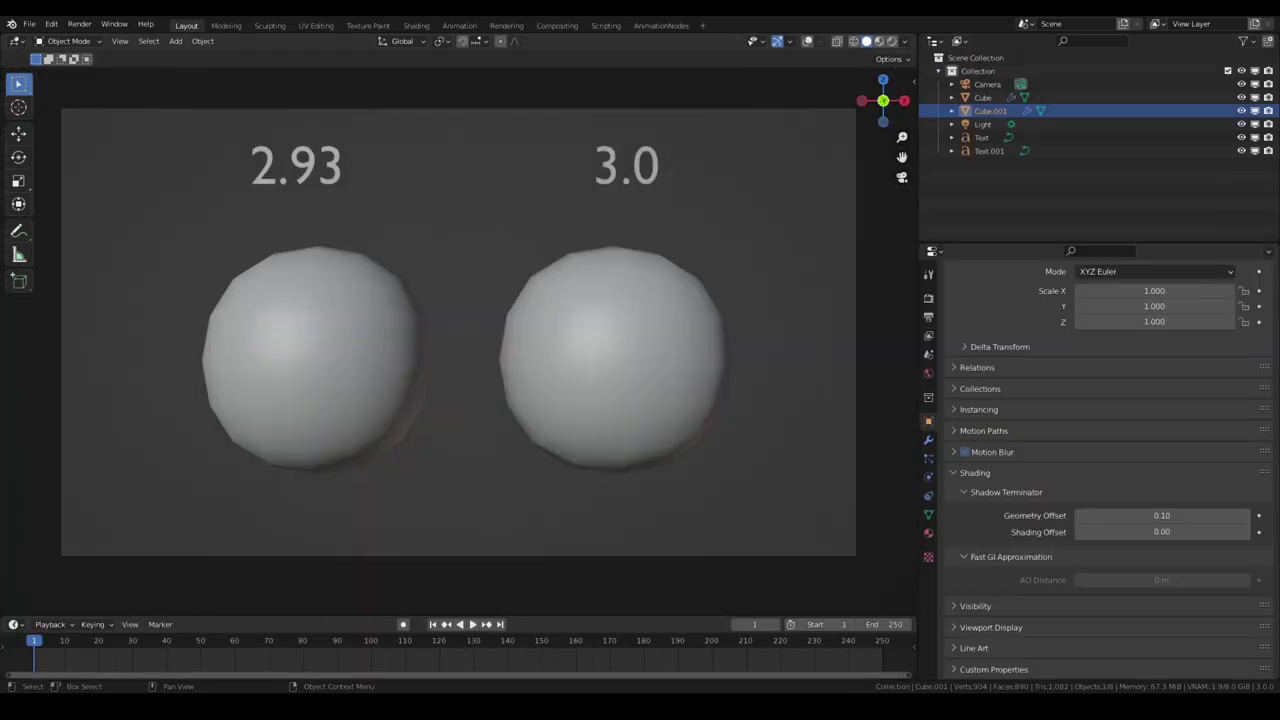
Step: In rendered shading, set Subsurface Method to Random Walk with Subsurface Anisotropy 0.7
left_click(892, 44)
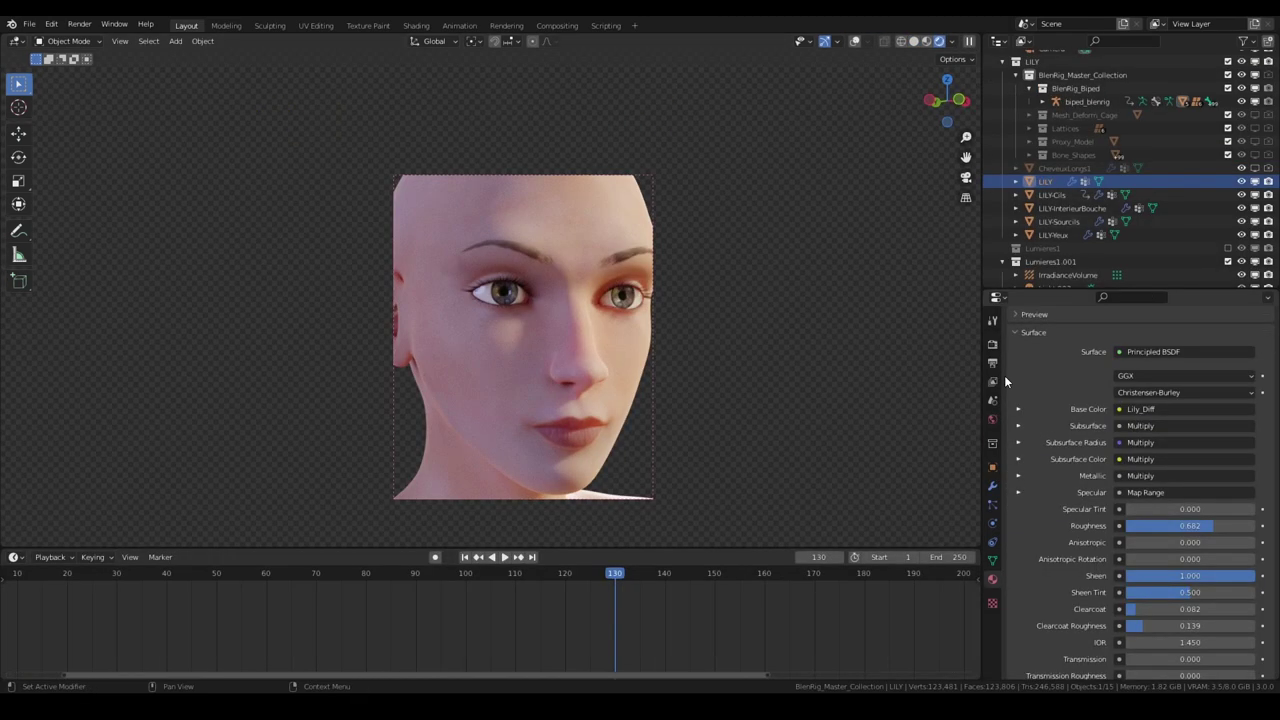
left_click(1183, 393)
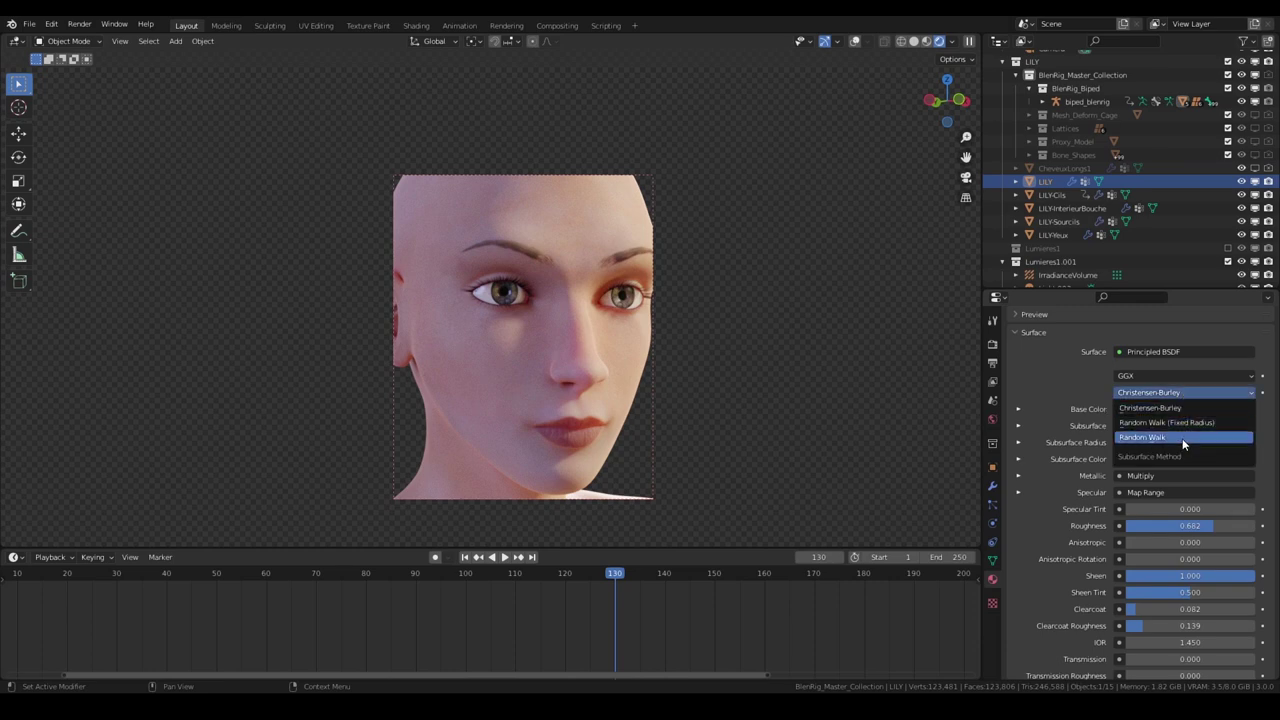
left_click(1182, 438)
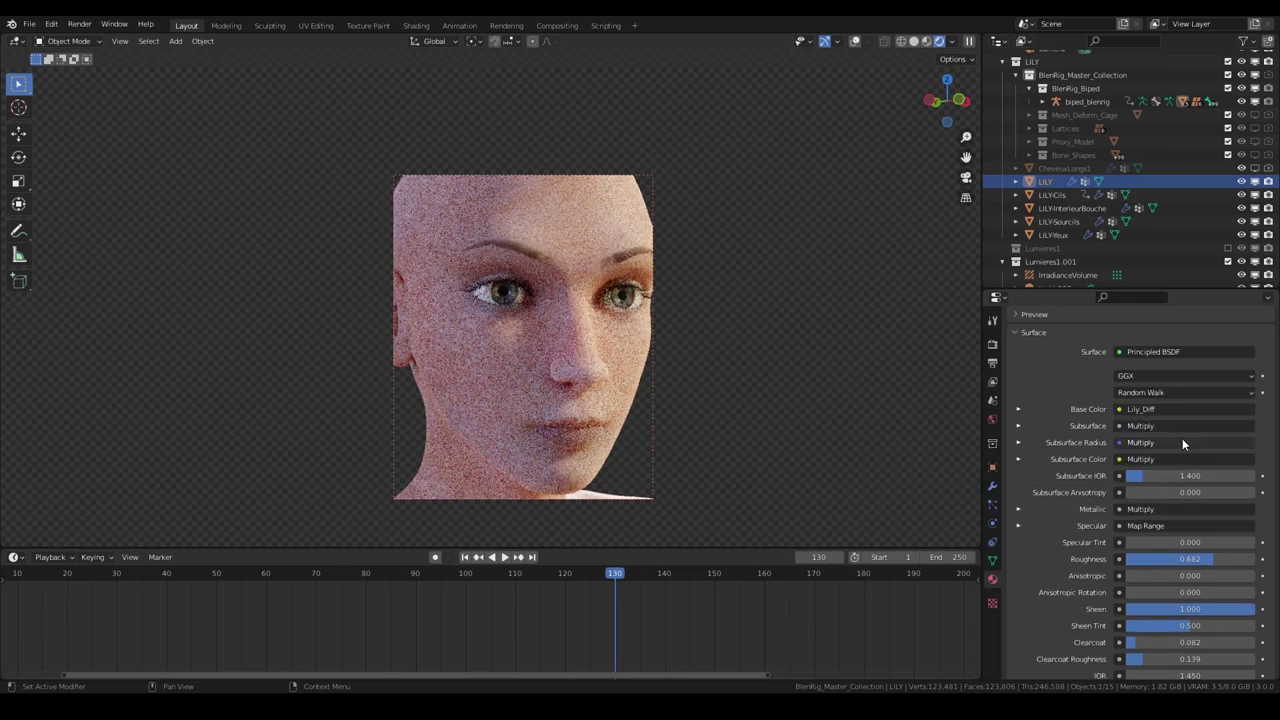
left_click(1179, 493)
type("0")
key("Return")
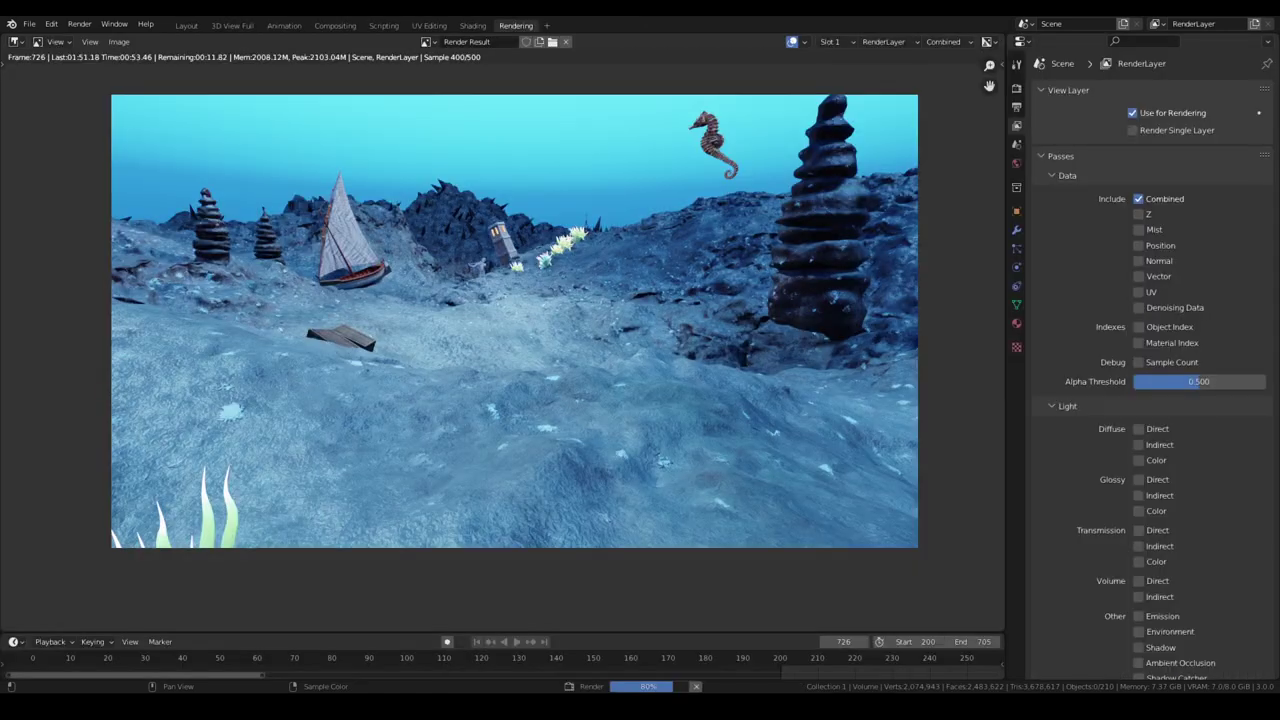
Step: Switch the underwater render's displayed pass from Combined to Position
left_click(943, 41)
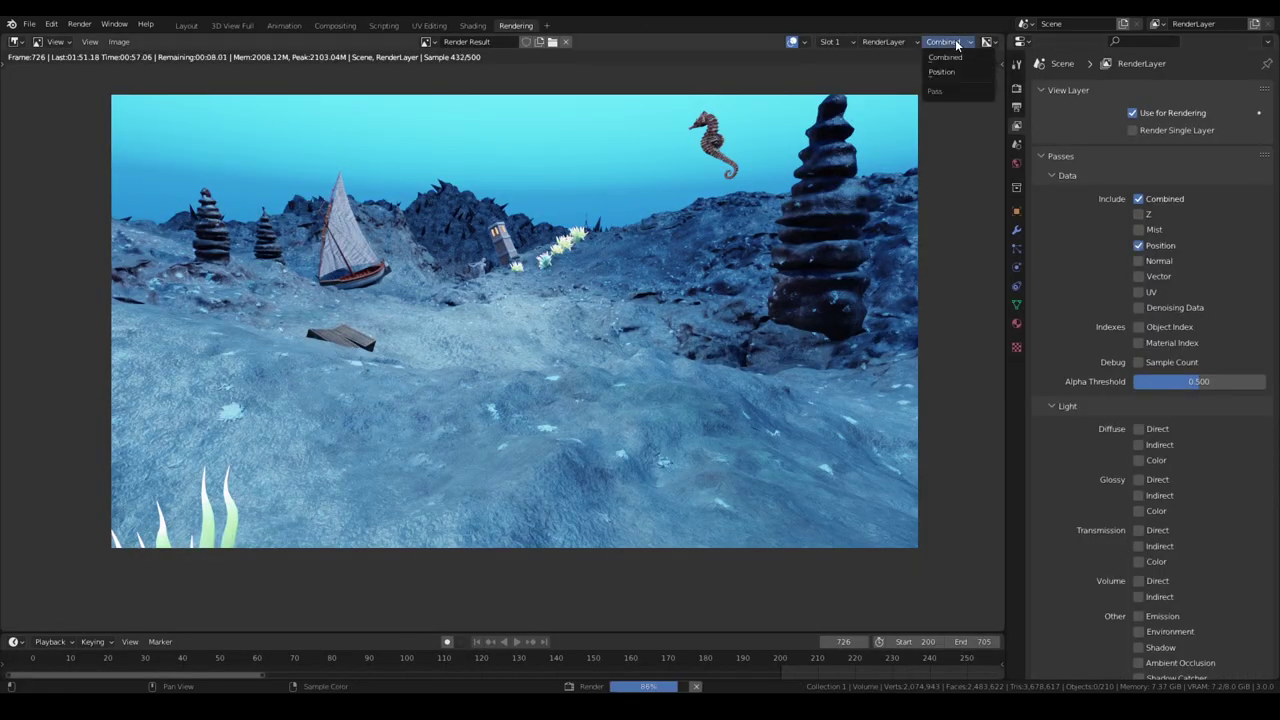
left_click(948, 74)
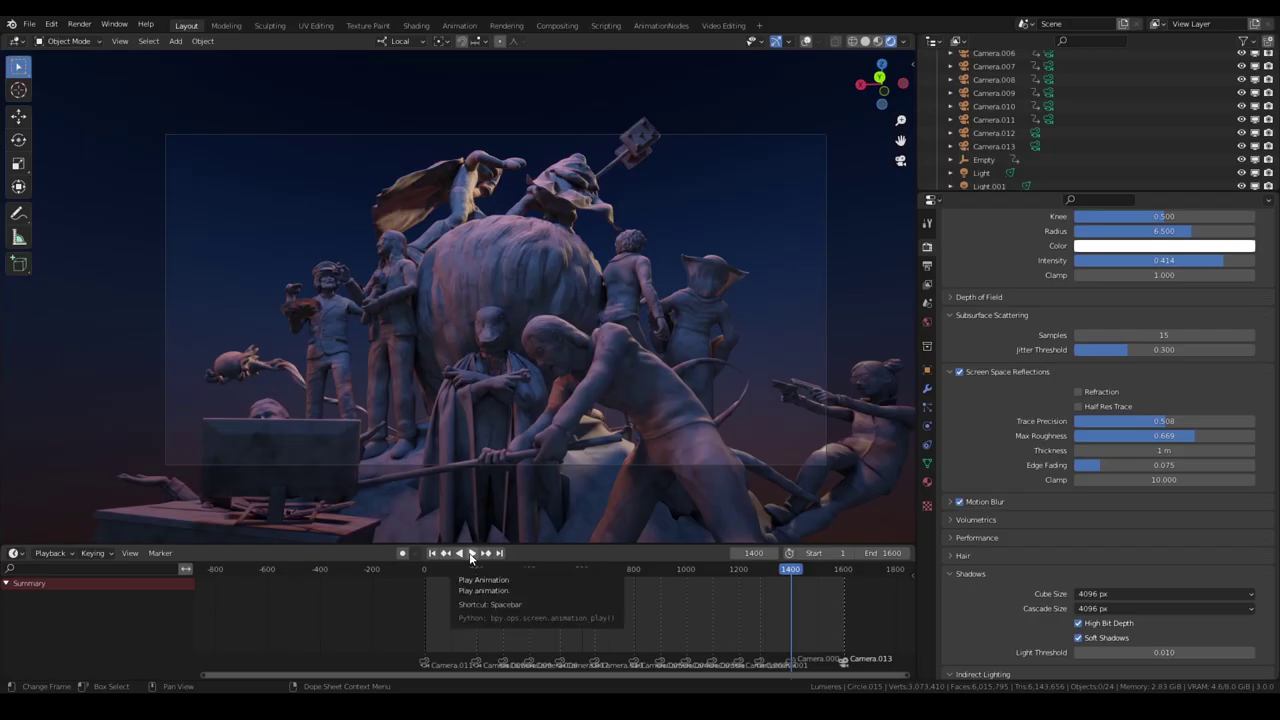
Step: Start Timeline playback of the EEVEE sculpted-figures animation
left_click(470, 555)
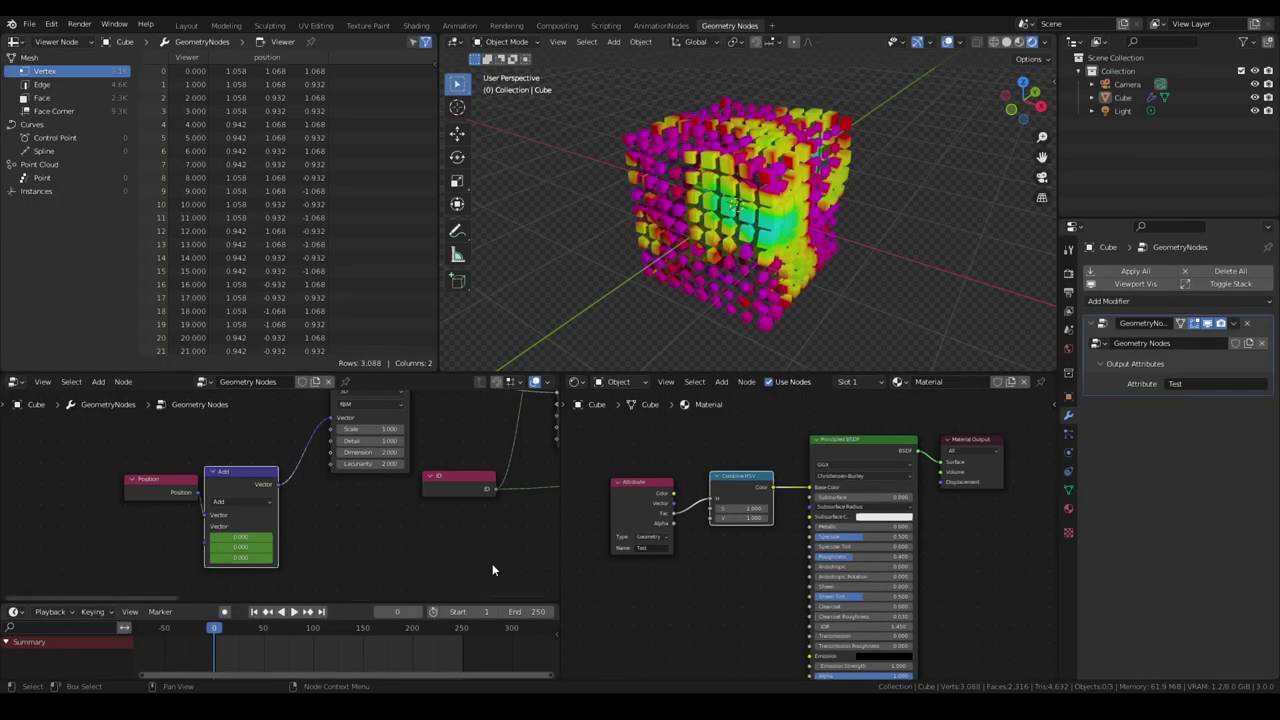
Step: Play the smoke simulation, wire Wavelength colour into Blackbody Tint, and orbit around the domain
key("space")
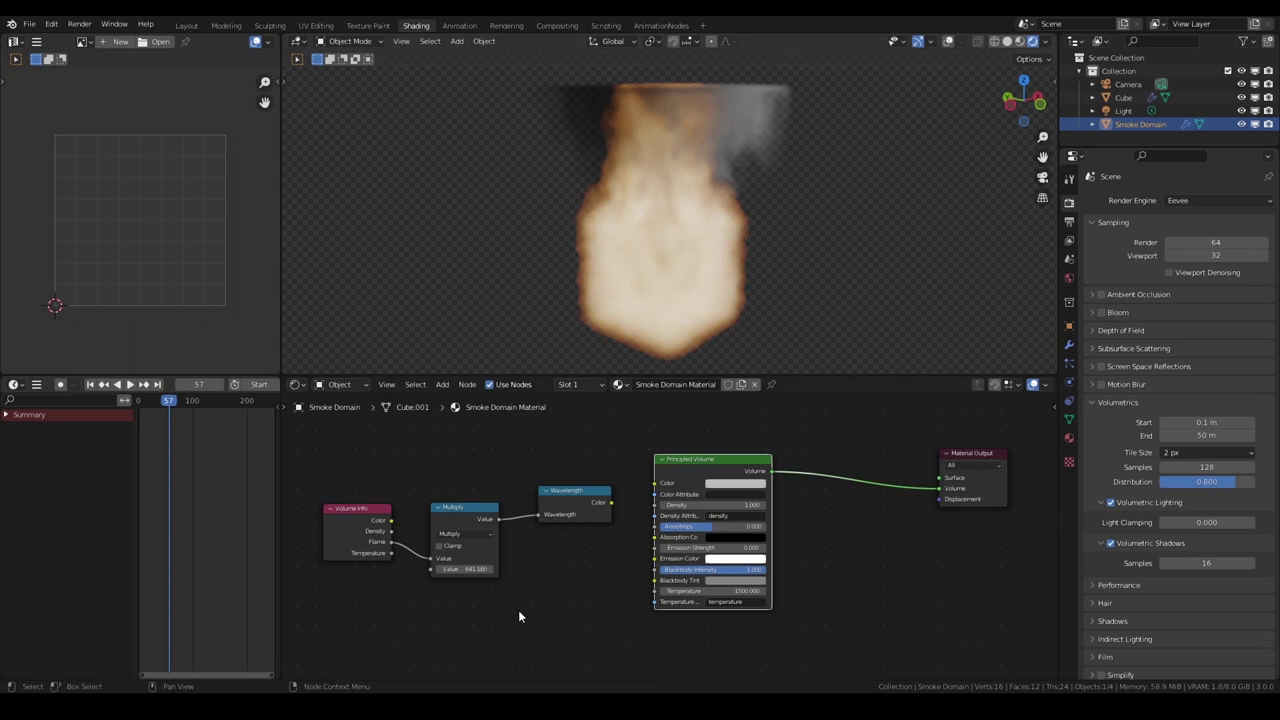
left_click_drag(610, 503, 657, 580)
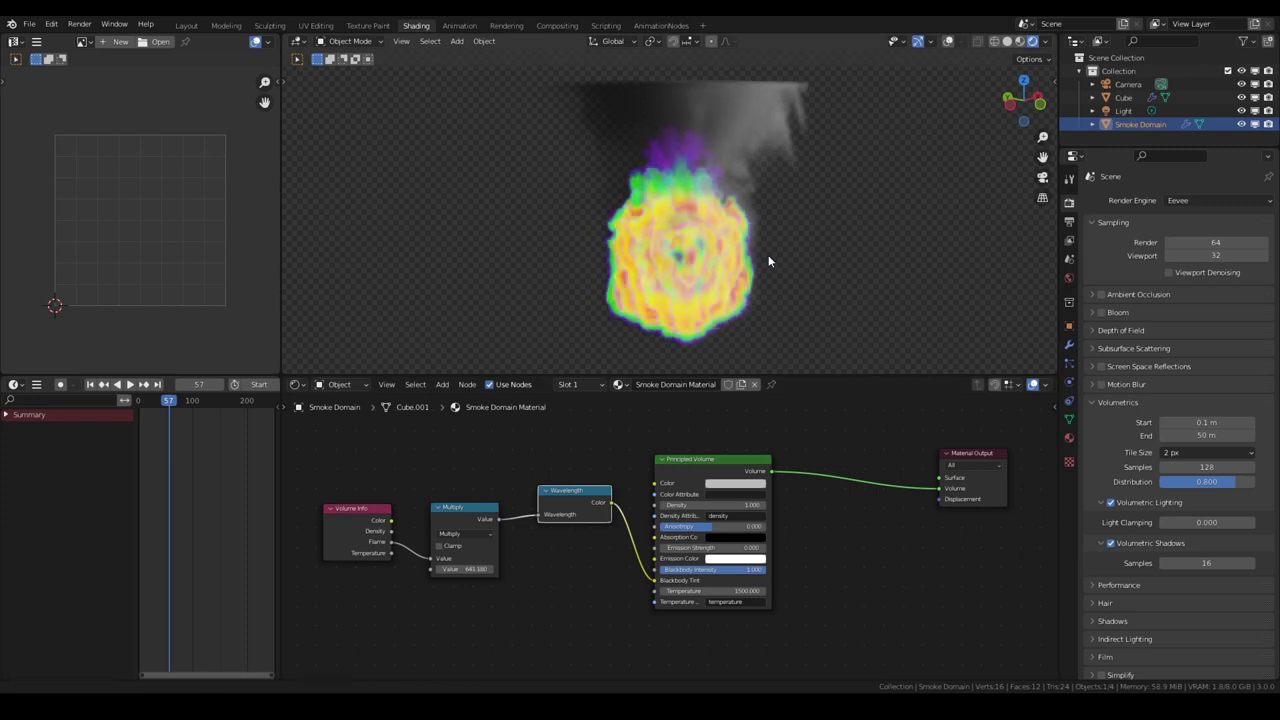
middle_click_drag(740, 254, 584, 203)
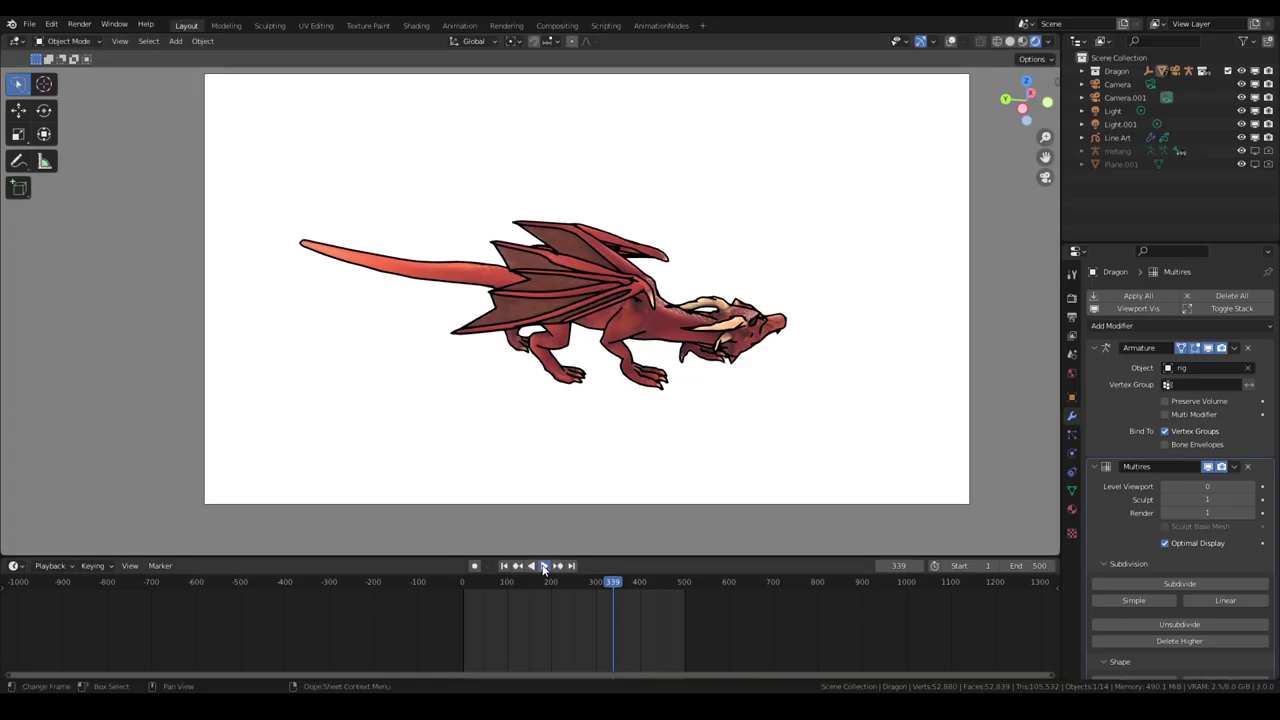
Step: Start Timeline playback of the red line-art dragon animation
left_click(544, 567)
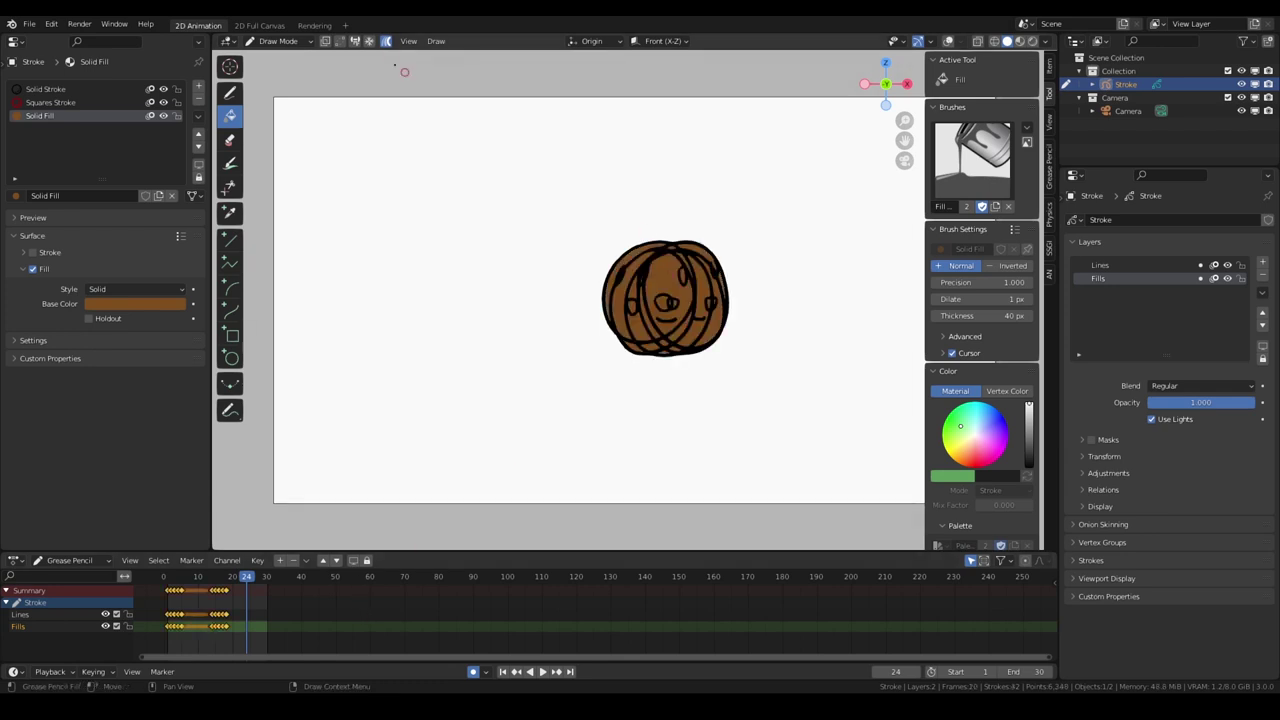
Step: Play the ball and dashed-stroke animations, stretch strokes into curly tails, and show keyframe options
key("space")
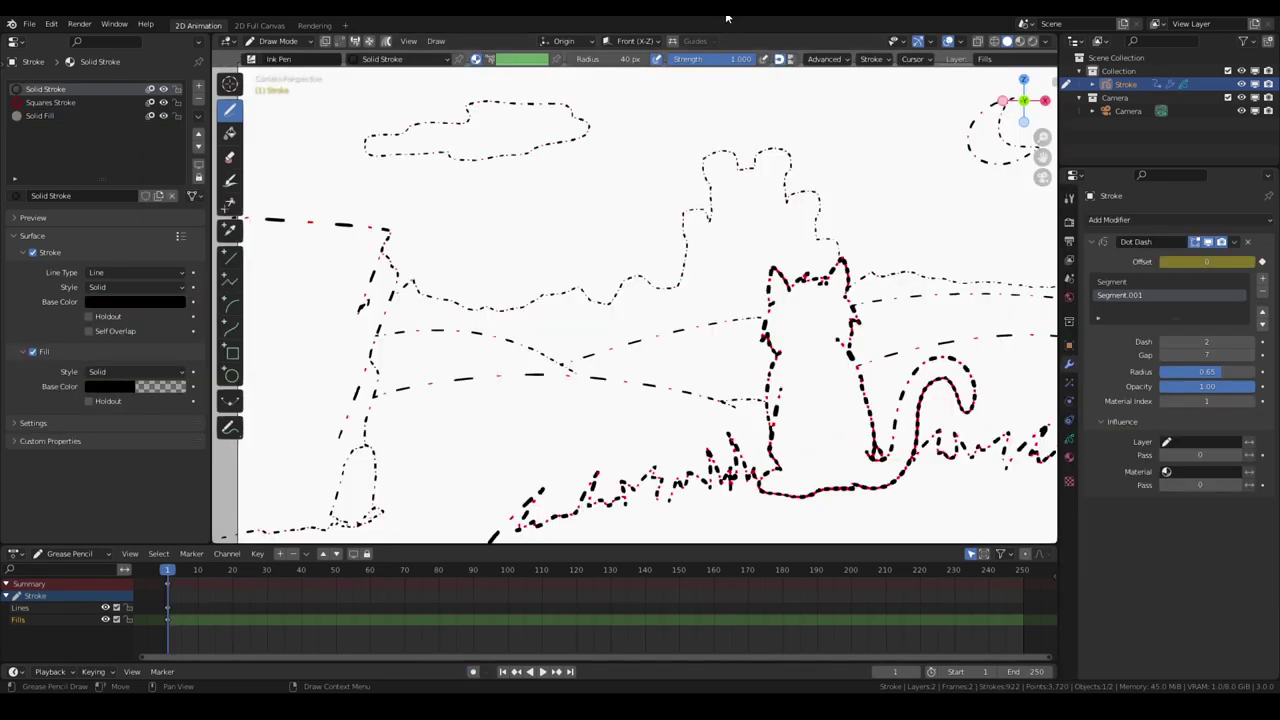
key("space")
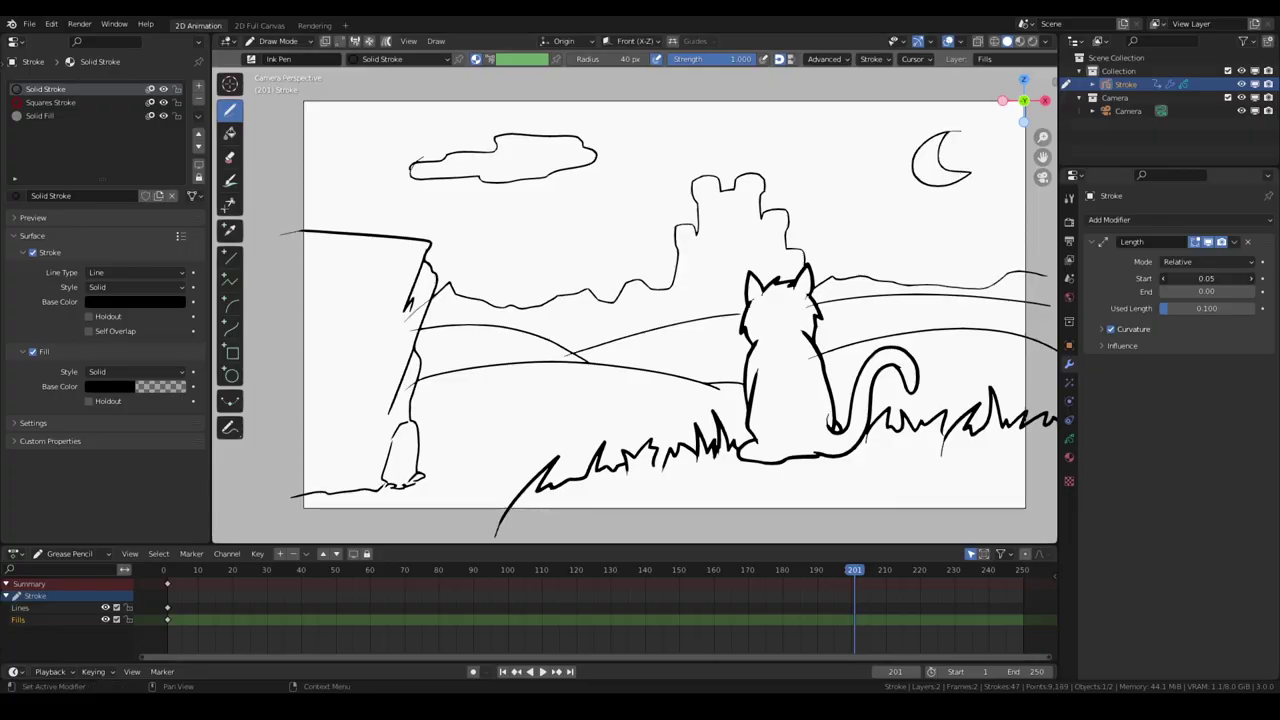
mouse_move(1206, 278)
left_mouse_down()
mouse_move(1240, 291)
mouse_move(1170, 278)
mouse_move(1195, 291)
left_mouse_up()
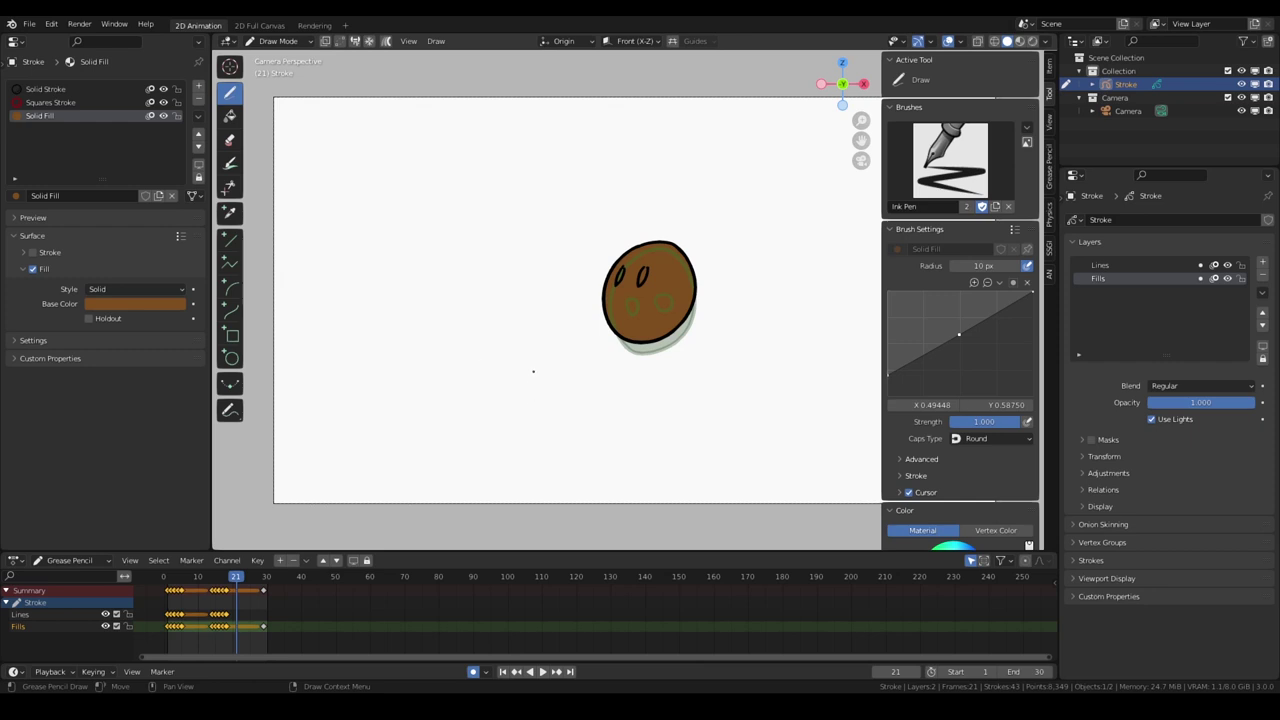
key("i")
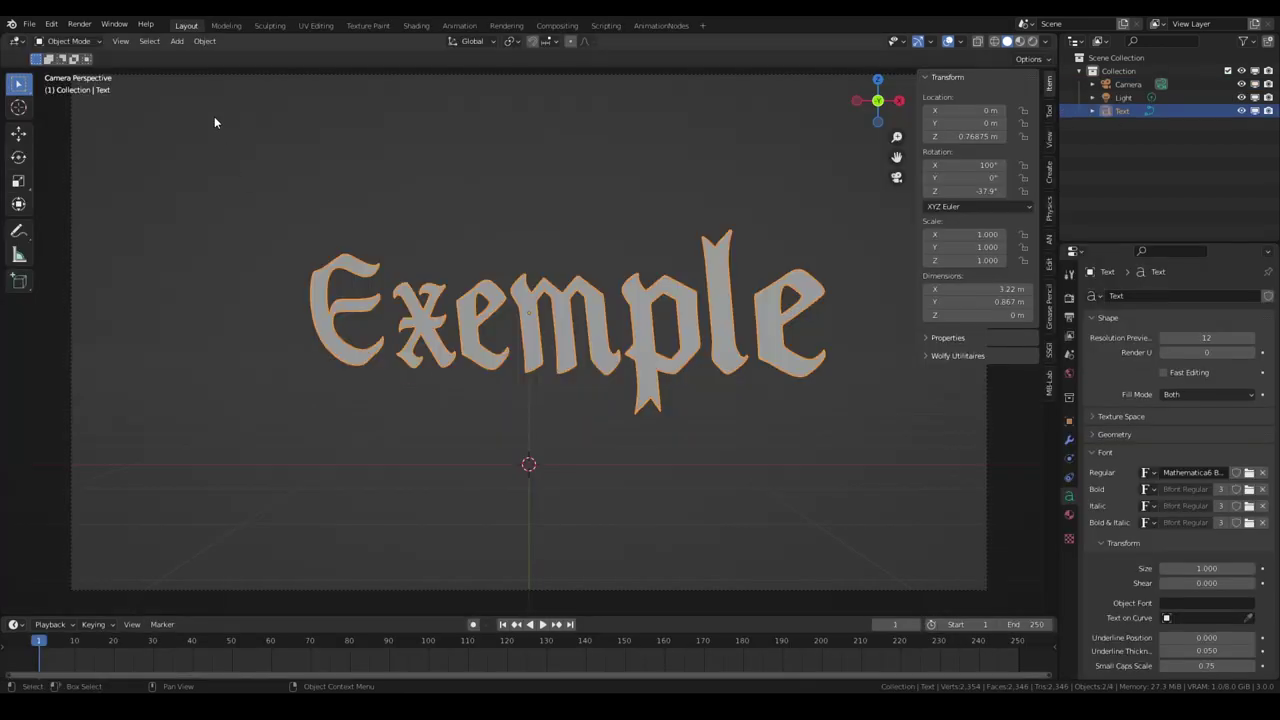
Step: Convert the Exemple text to Grease Pencil and make a library override of the Vi character
left_click(205, 41)
left_click(366, 434)
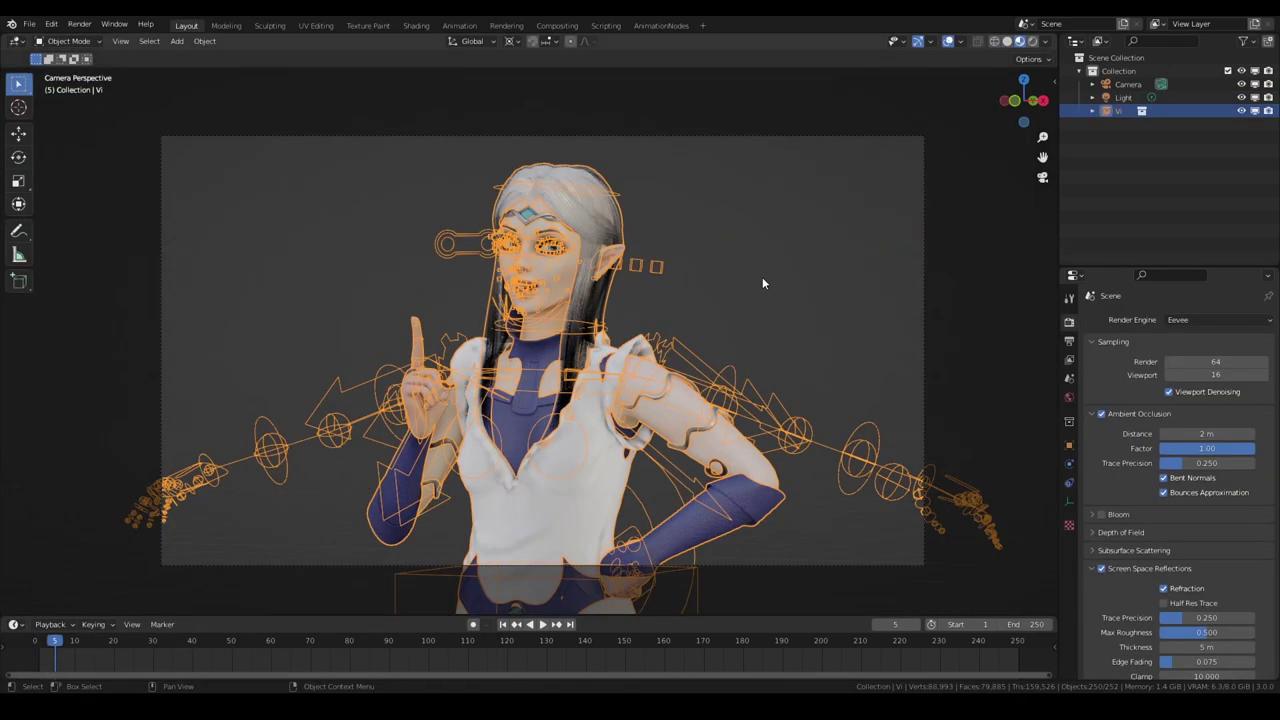
key("F3")
key("Return")
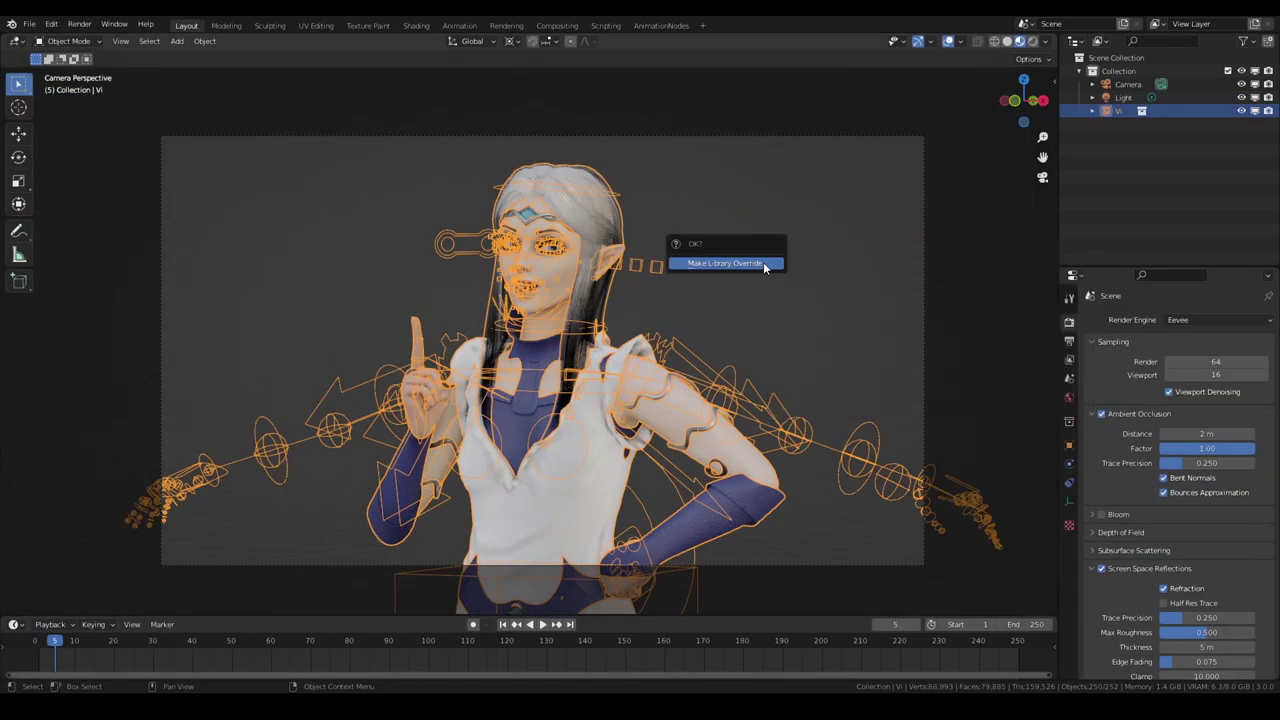
left_click(763, 266)
left_click(1079, 177)
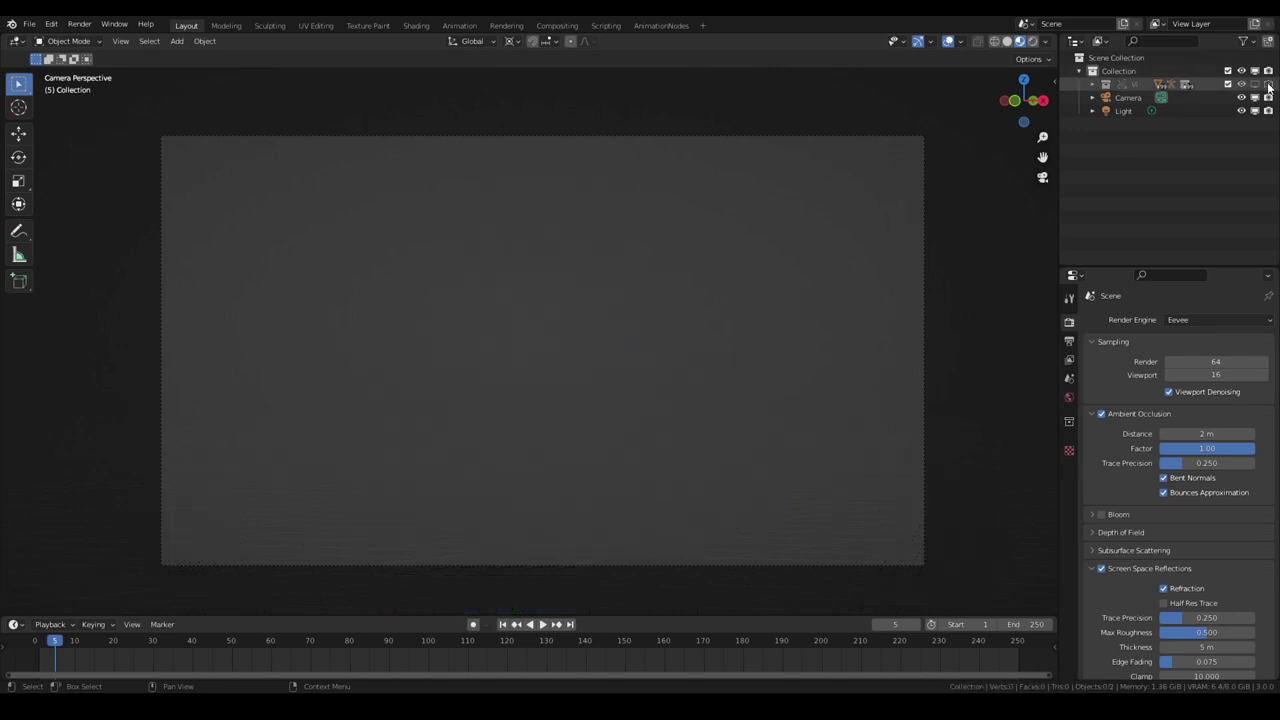
left_click(1093, 85)
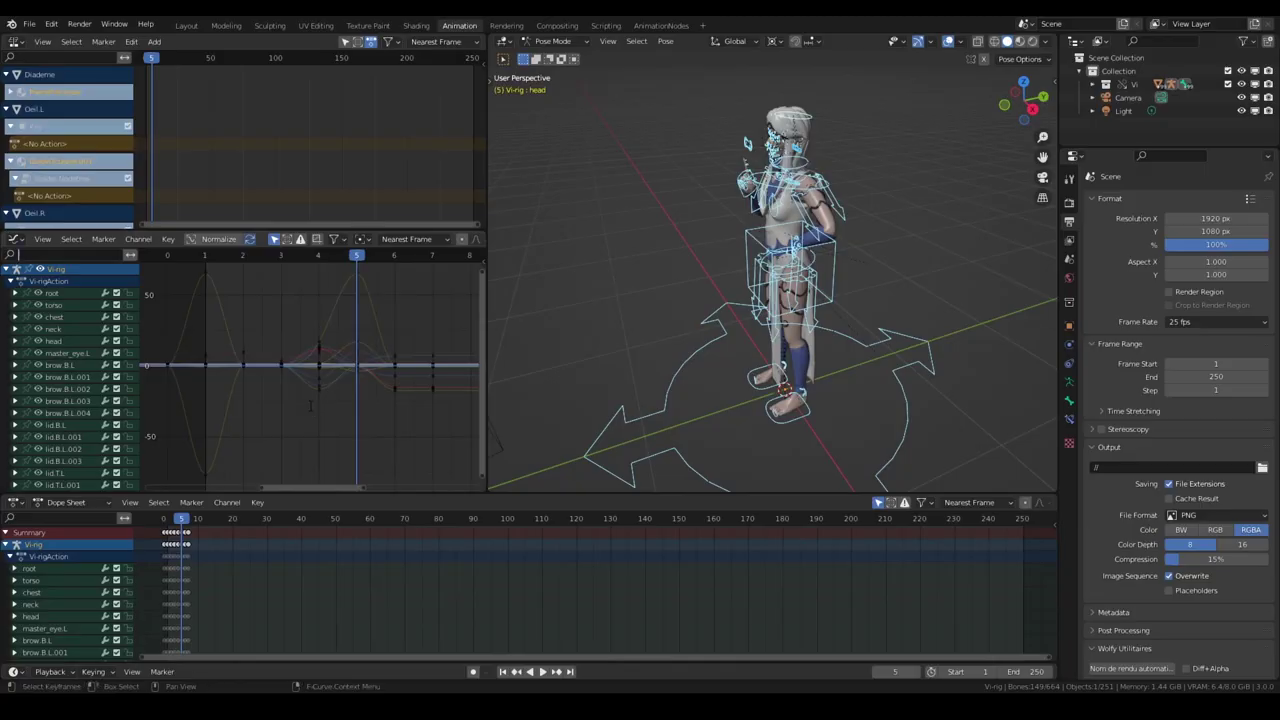
Step: Filter the Graph Editor channels to 'location' and select all their keyframes
type("loca")
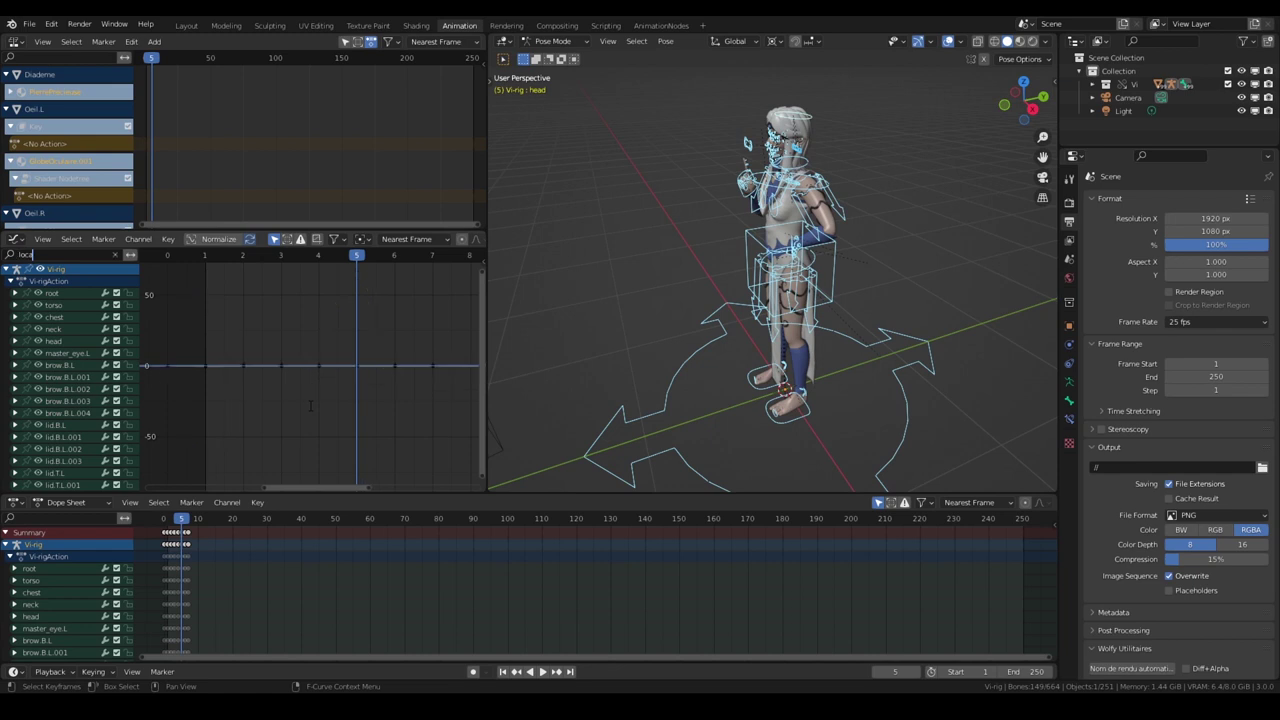
type("tion")
key("Return")
key("a")
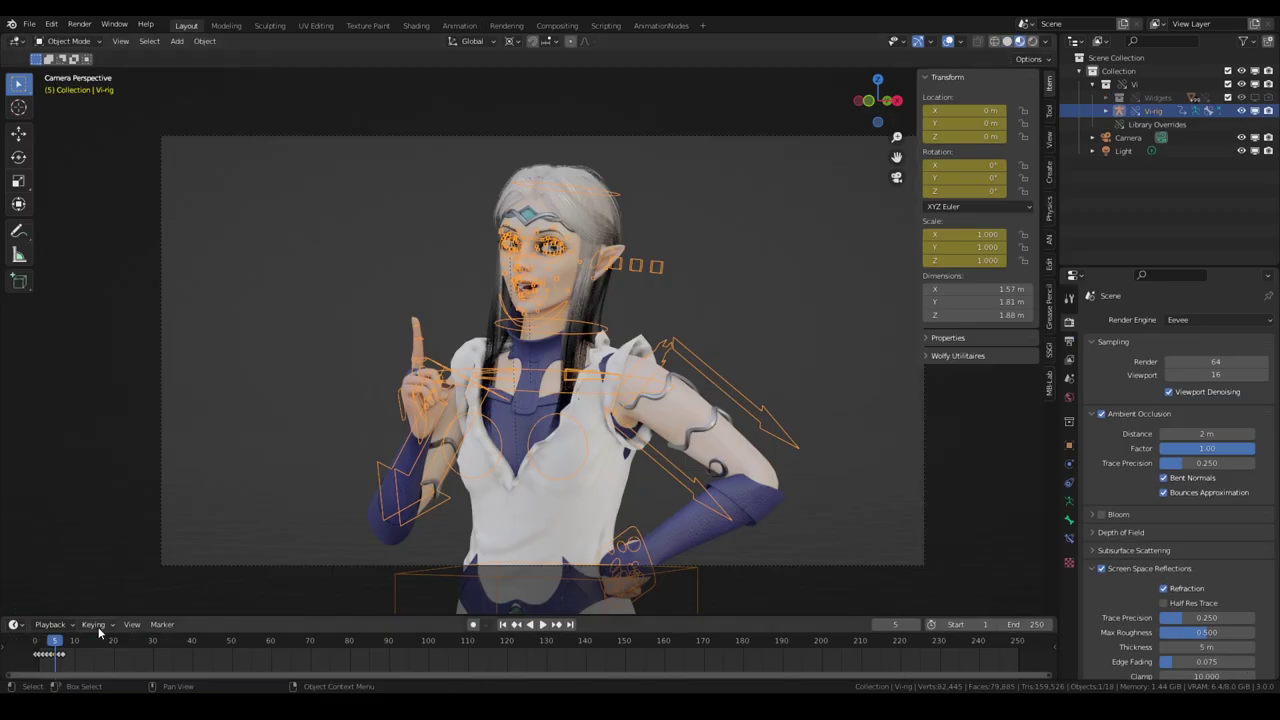
Step: Delete the rig's keyframes using the Location & Rotation keying set
left_click(95, 625)
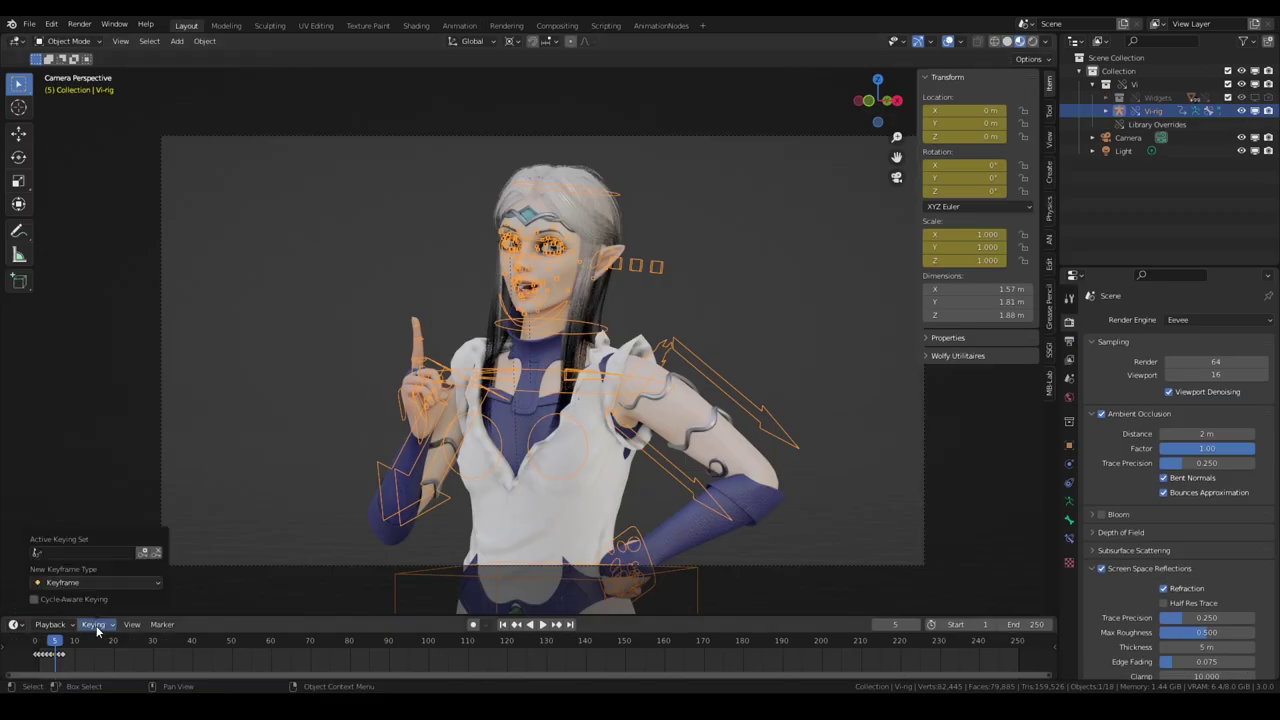
left_click(90, 553)
left_click(103, 467)
key("alt+i")
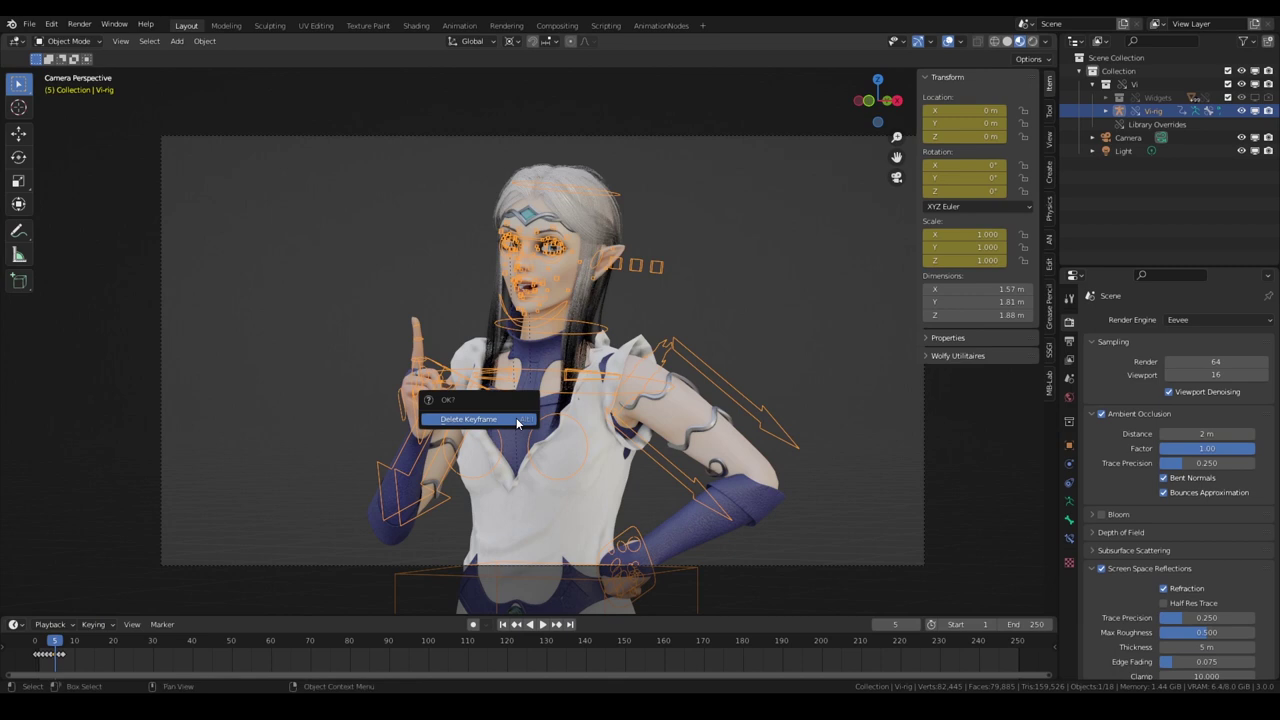
left_click(516, 421)
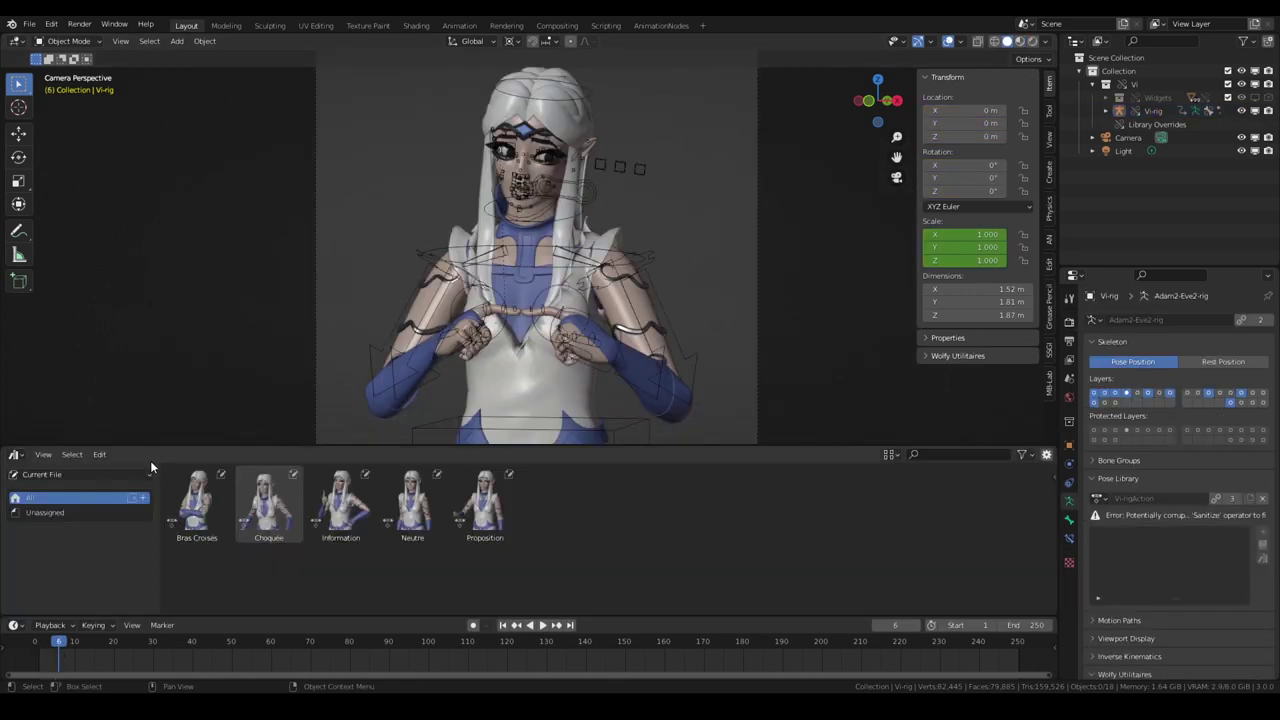
Step: Select the character's armature and switch it into Pose Mode
left_click(485, 505)
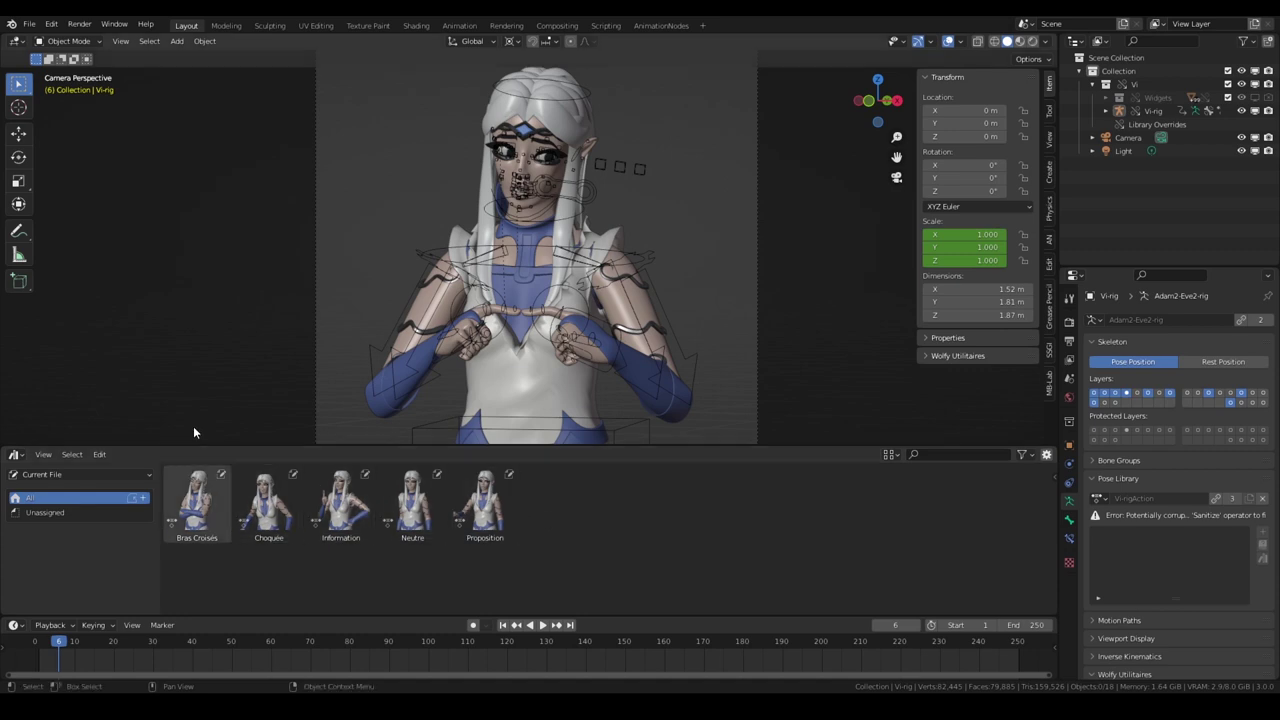
left_click(373, 357)
left_click(65, 41)
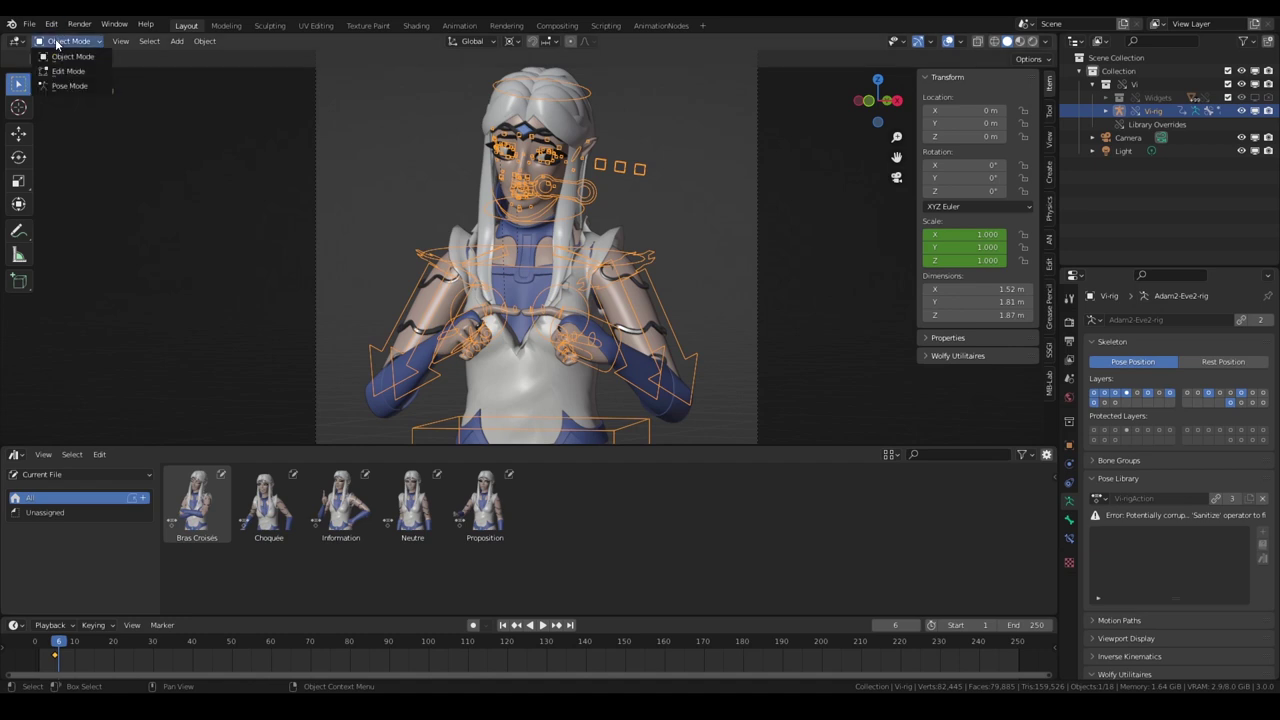
left_click(62, 71)
Step: Save the current pose as a new pose asset named Désolée
left_click(1050, 408)
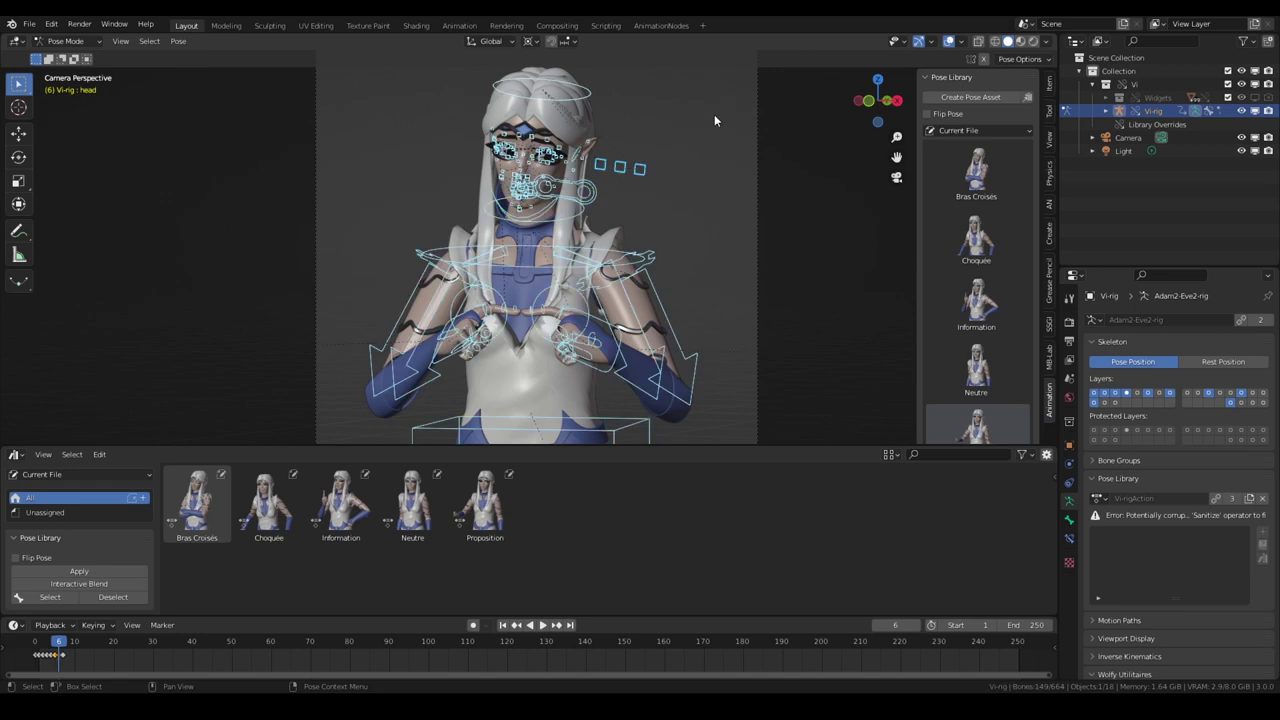
left_click(979, 96)
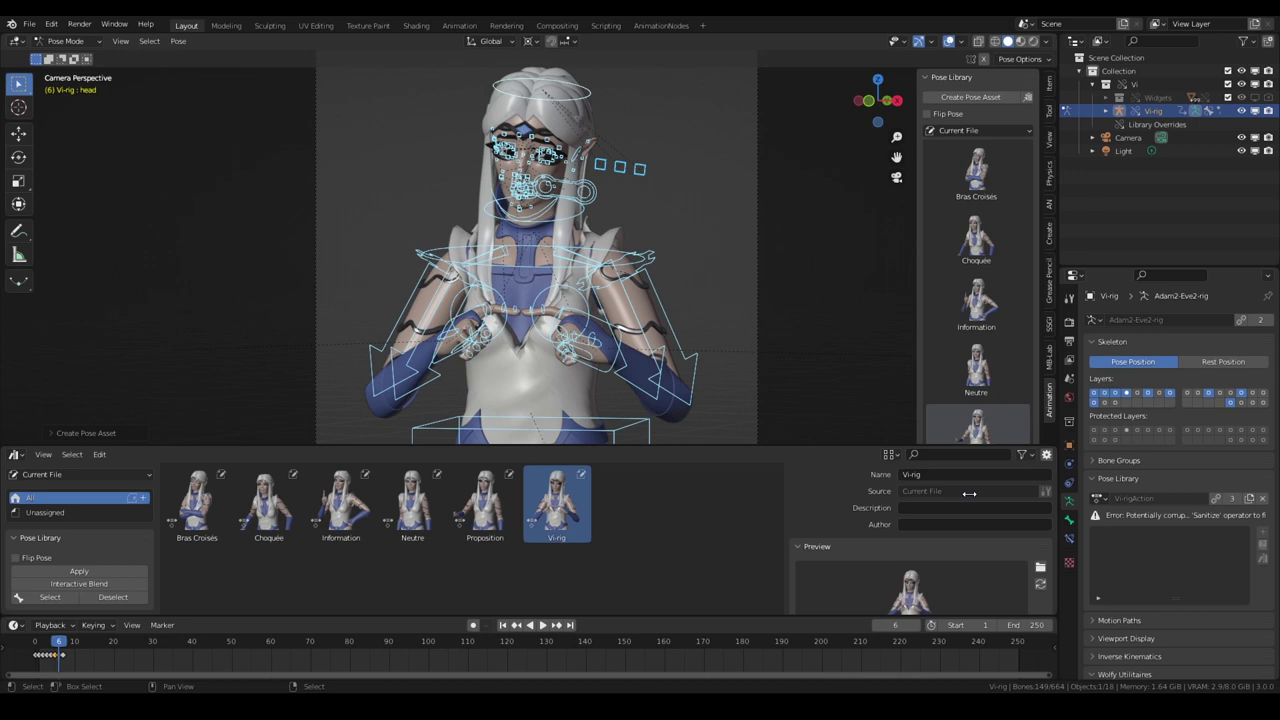
left_click(1046, 454)
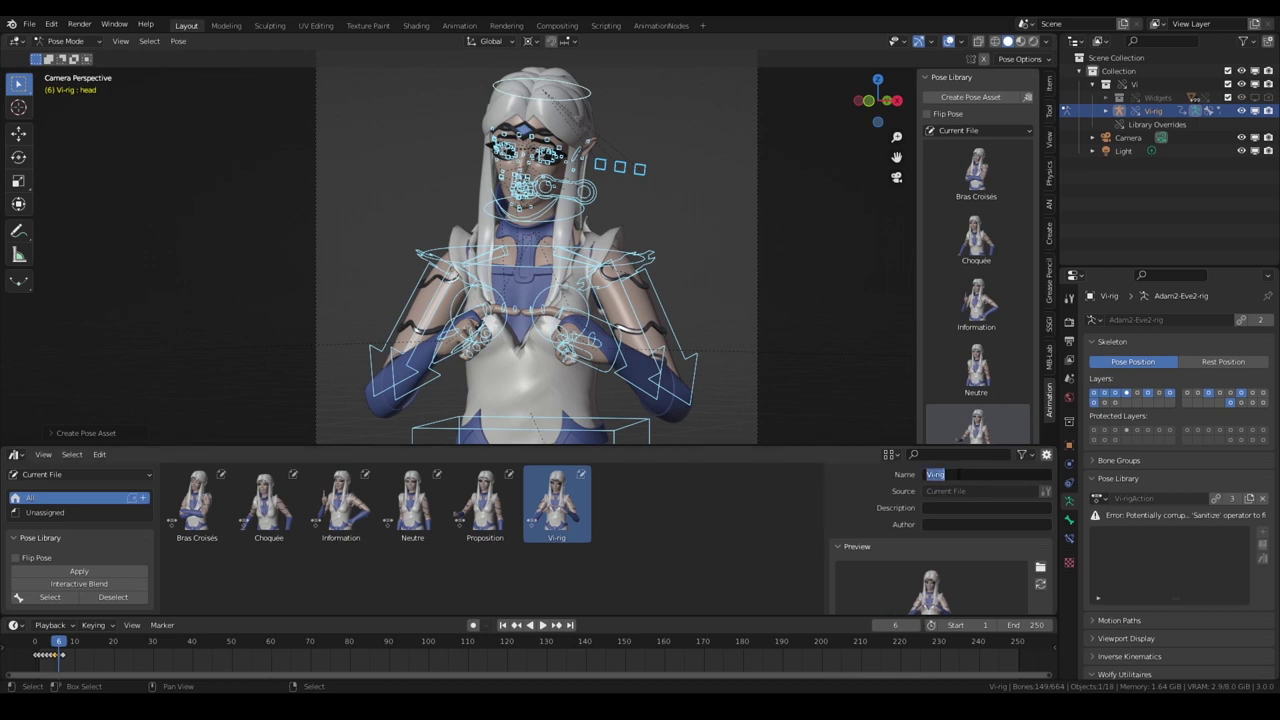
type("Desolée")
key("Return")
Step: Try the Information, Choquée and Bras Croisés poses, ending on the Neutre pose
left_click(662, 573)
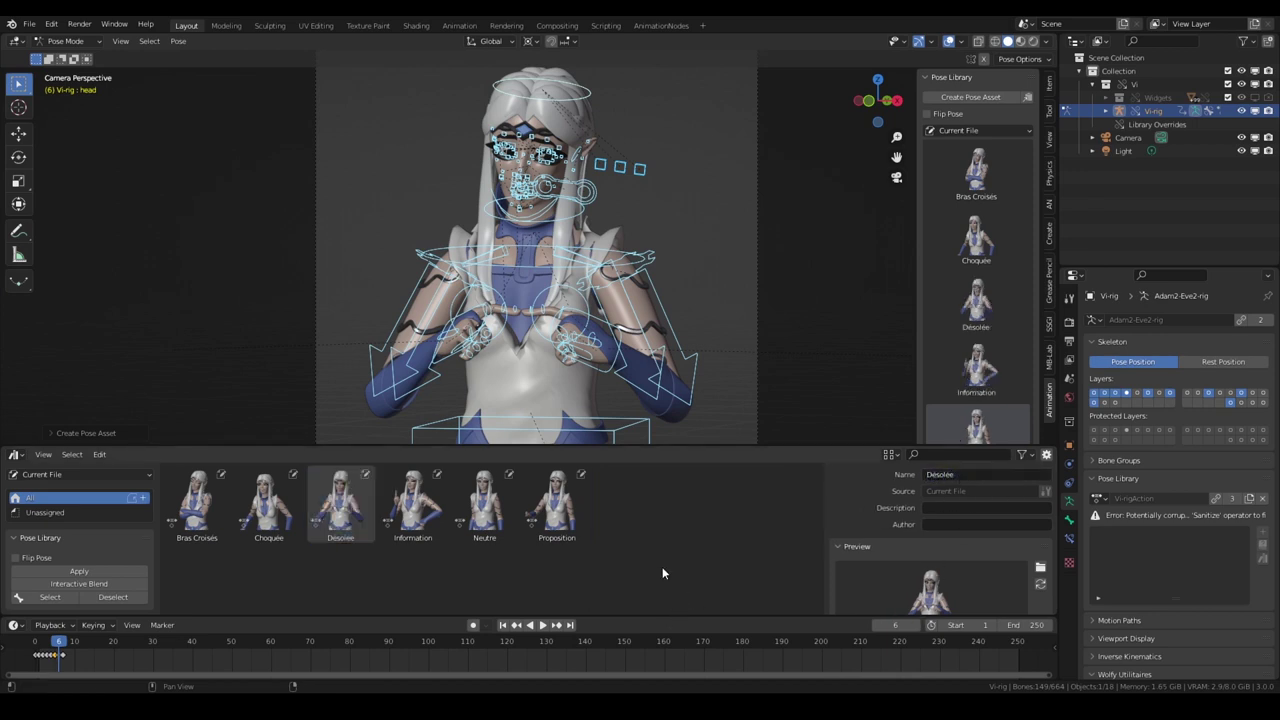
scroll(988, 360, "down", 1)
left_click(966, 340)
left_click(984, 218)
left_click(980, 158)
left_click(980, 410)
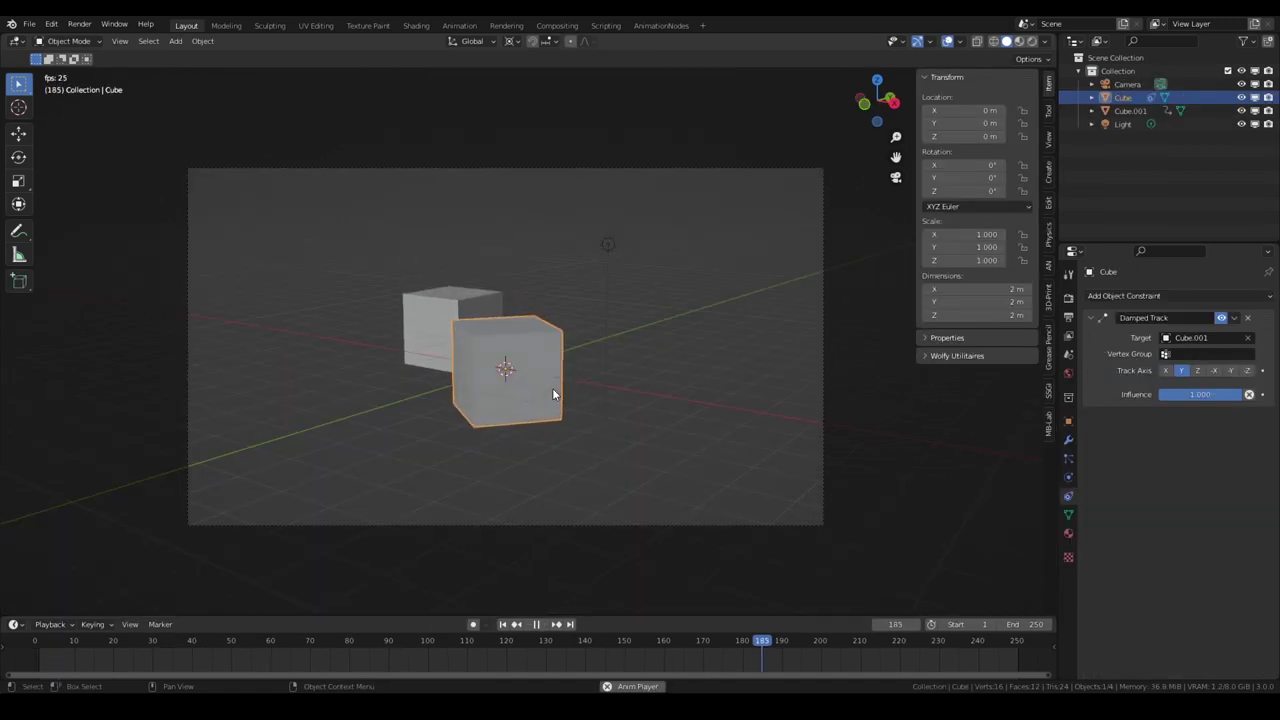
Step: Stop playback and duplicate the cube's Damped Track constraint
key("Escape")
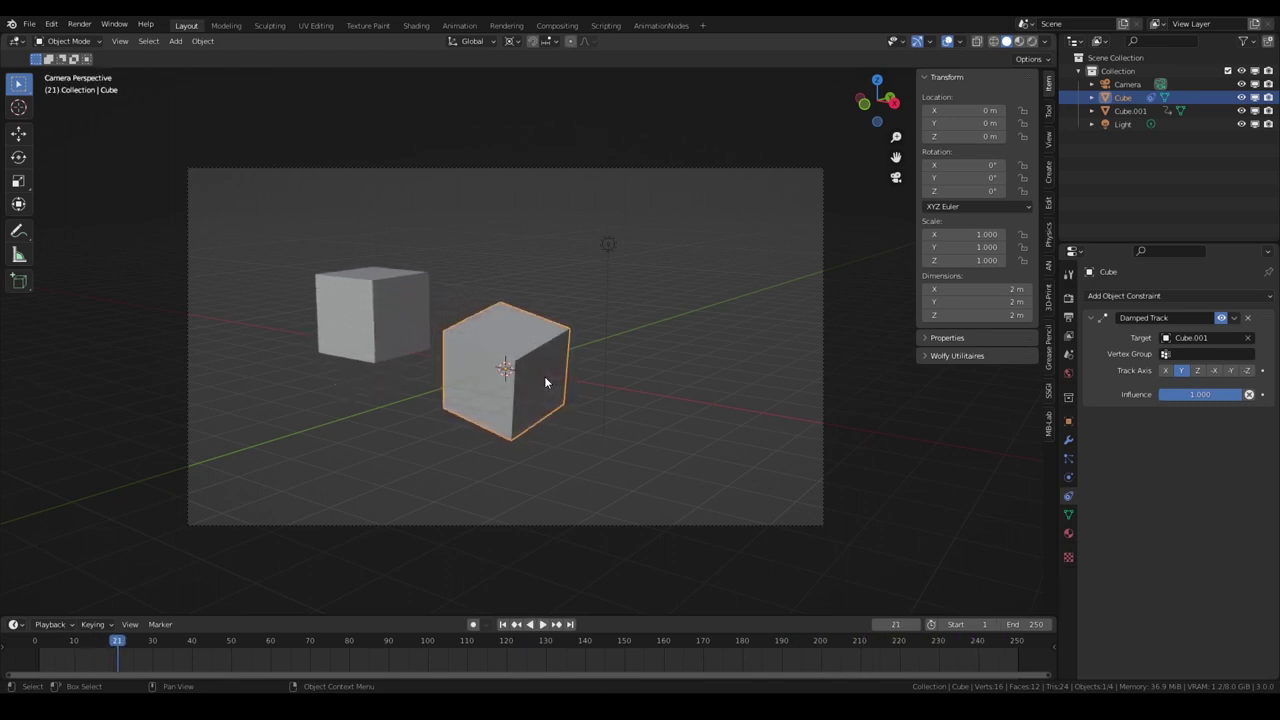
left_click(1236, 318)
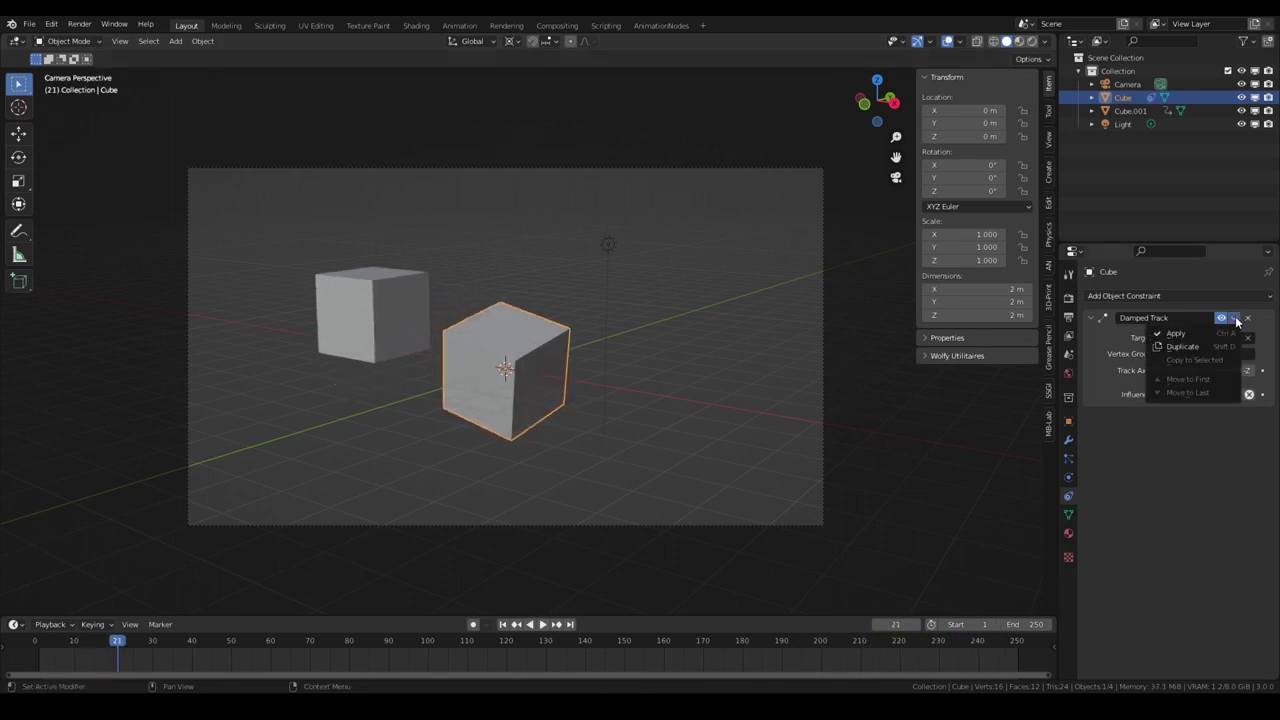
left_click(1225, 346)
Step: Copy Damped Track.001 onto Cube.001, leaving Cube.001 selected
left_click(380, 307, "shift")
left_click(505, 370, "shift")
left_click(1234, 416)
left_click(1195, 460)
left_click(386, 306)
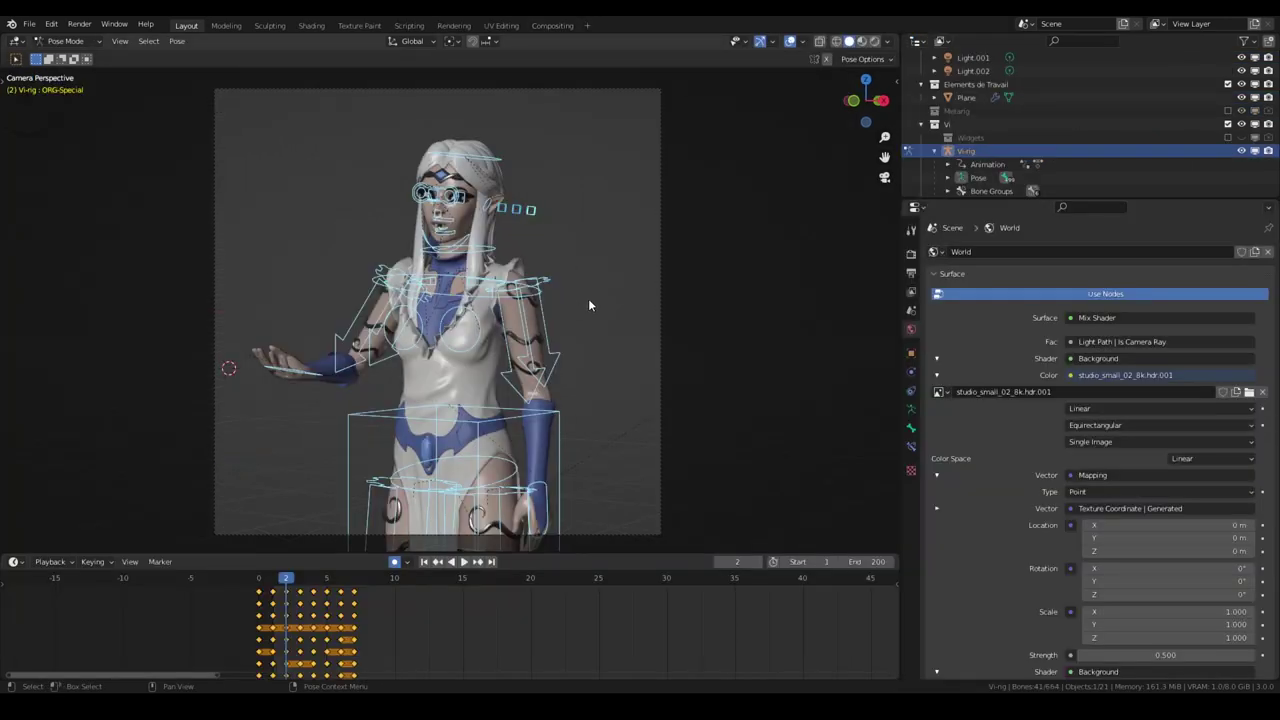
Step: Run Blend to Neighbor from the Pose menu's In-Betweens options
left_click(177, 41)
mouse_move(206, 135)
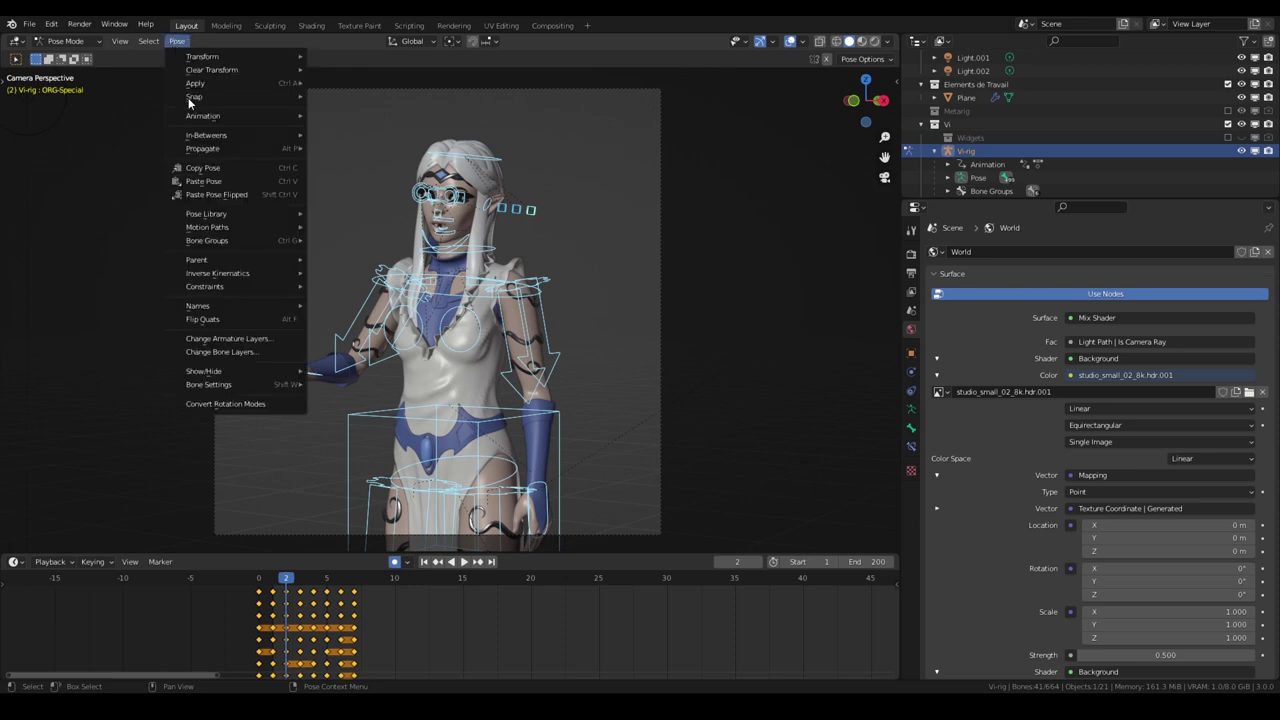
left_click(371, 201)
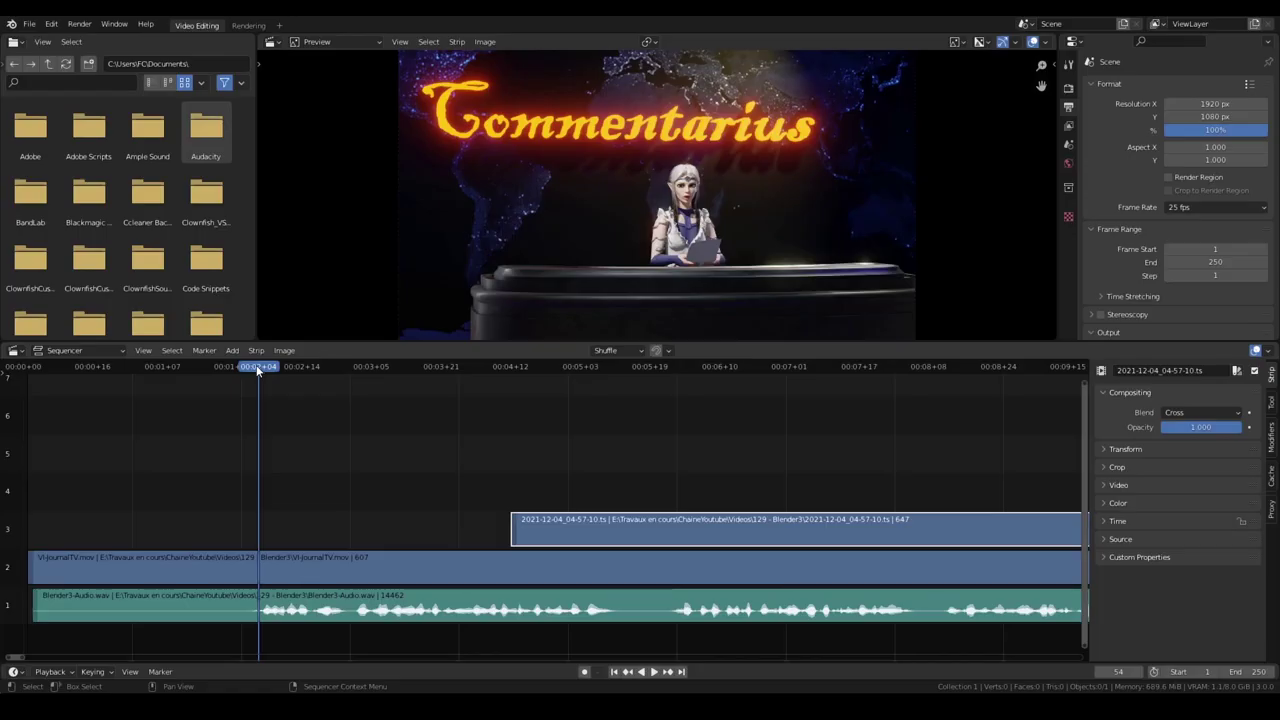
Step: Scrub to the website clip, stop playback and frame all strips in the sequencer
left_click_drag(258, 370, 712, 381)
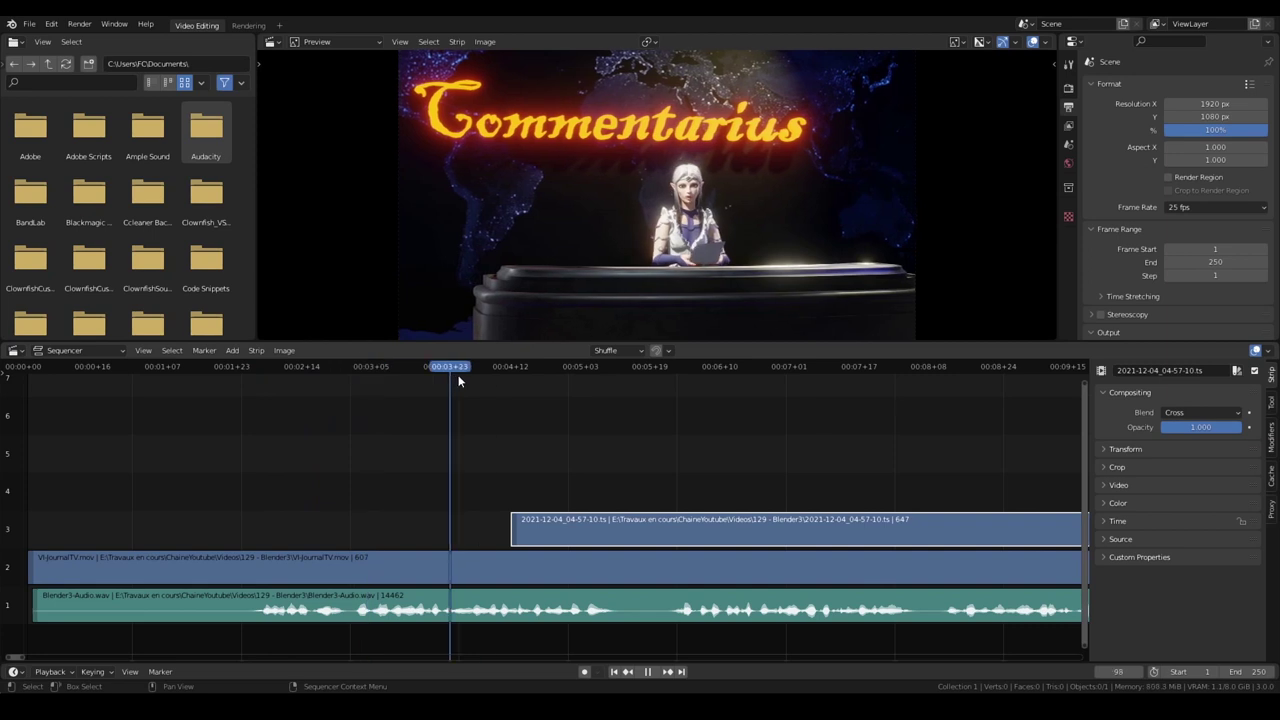
key("Escape")
mouse_move(488, 372)
middle_mouse_down()
mouse_move(289, 380)
mouse_move(443, 463)
mouse_move(465, 638)
middle_mouse_up()
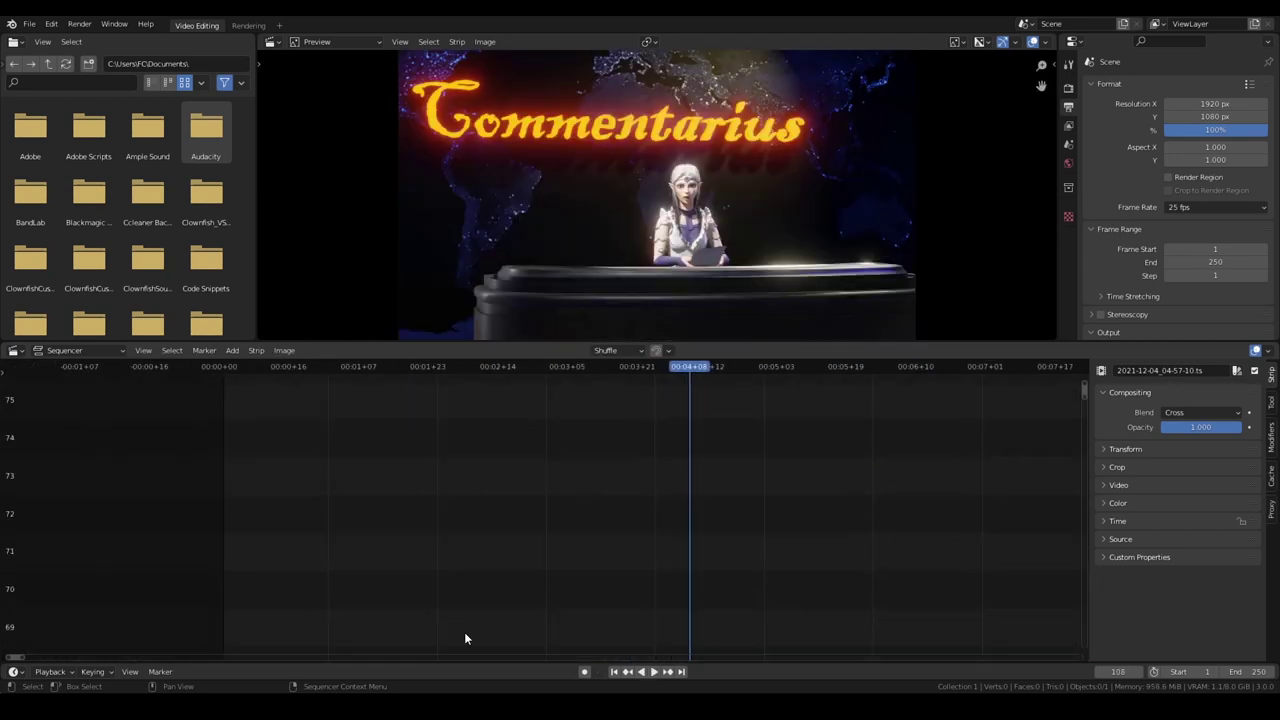
left_click(1125, 449)
key("Home")
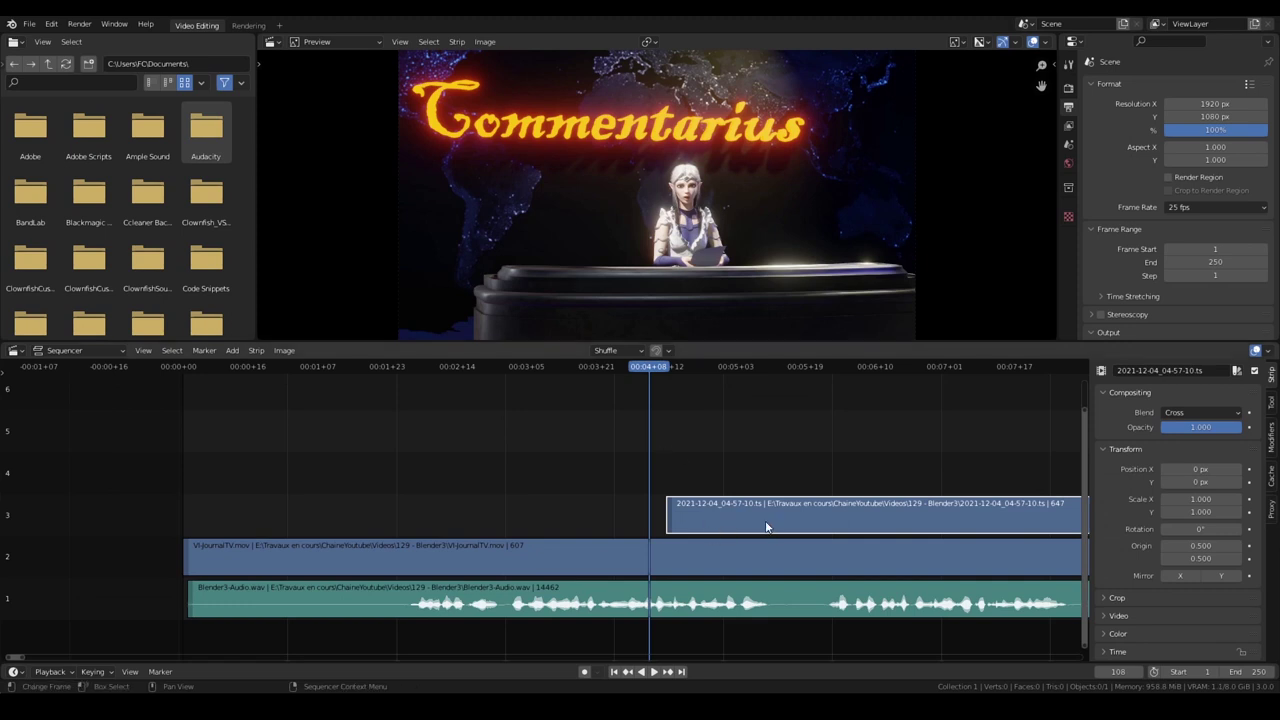
Step: Tag the website clip yellow and the VI-JournalTV.mov clip orange
left_click(1237, 370)
left_click(1184, 345)
left_click(640, 548)
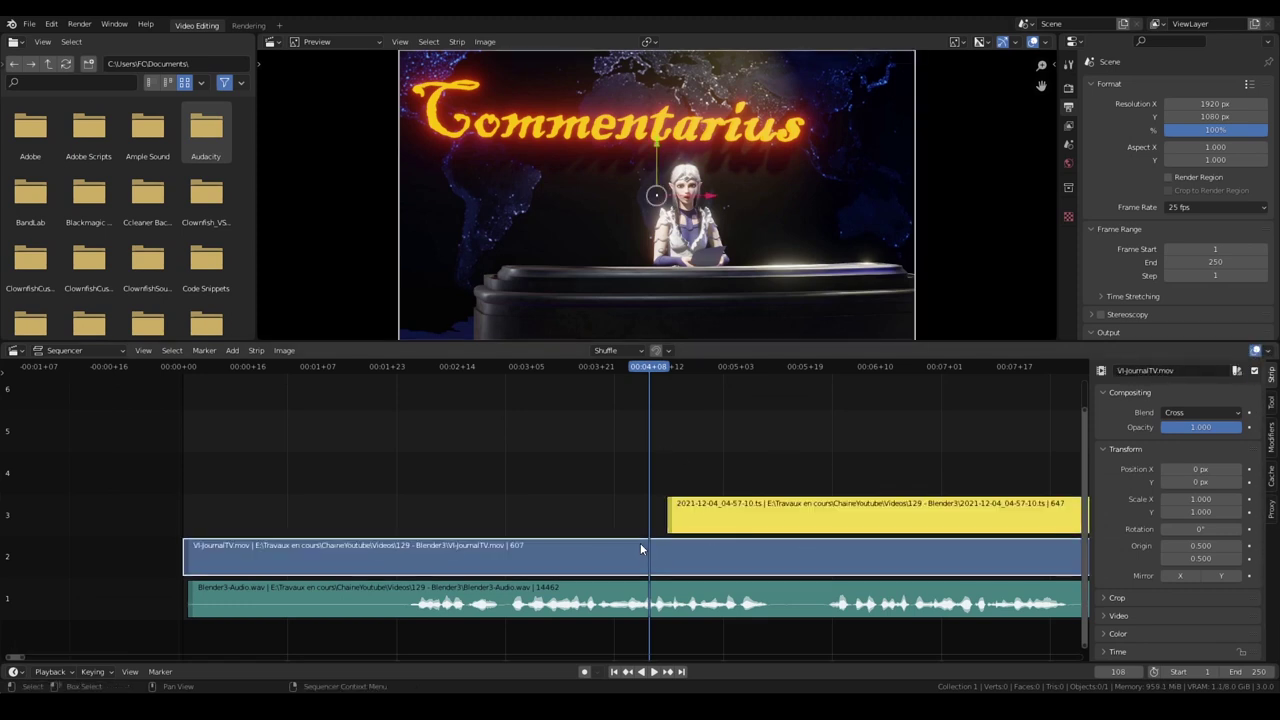
left_click(1236, 370)
left_click(1169, 345)
left_click(772, 515)
Step: Rotate the website picture to 339° in the preview
key("t")
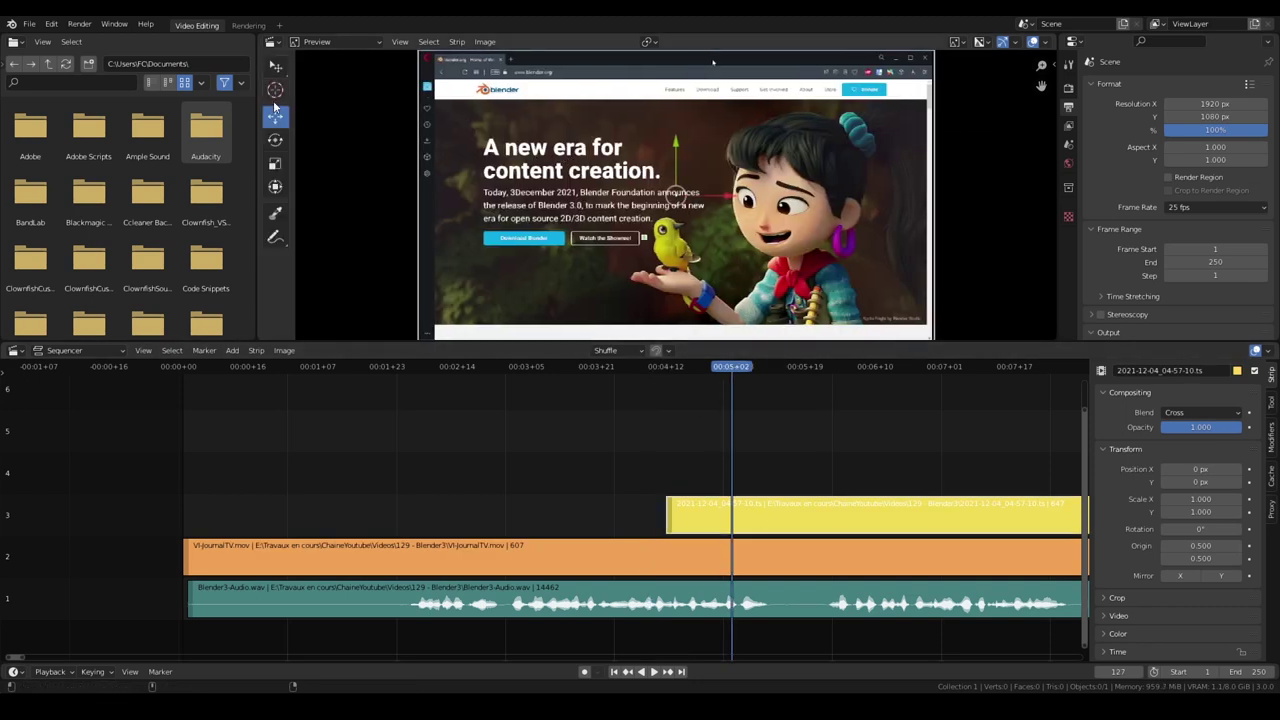
left_click(275, 139)
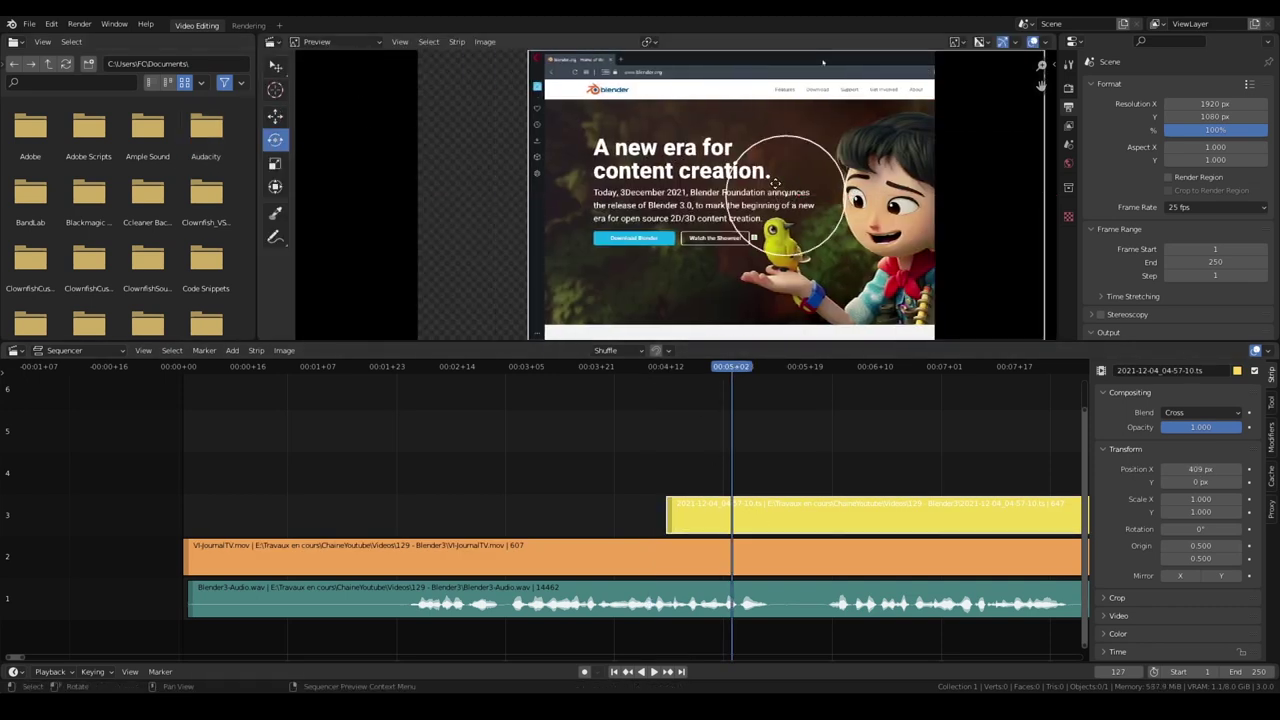
left_click_drag(823, 62, 924, 218)
Step: Shrink the website picture to 0.39 scale and move it toward the upper left
key("s")
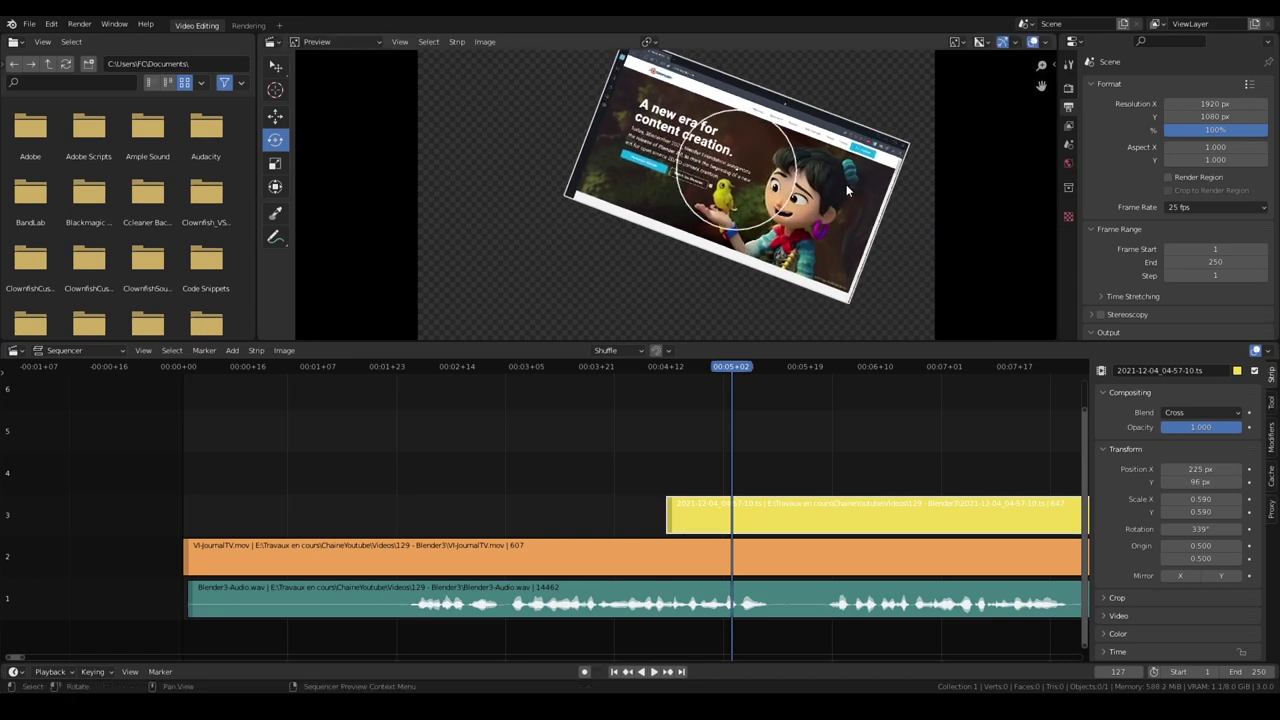
key("s")
key("r")
left_click(799, 240)
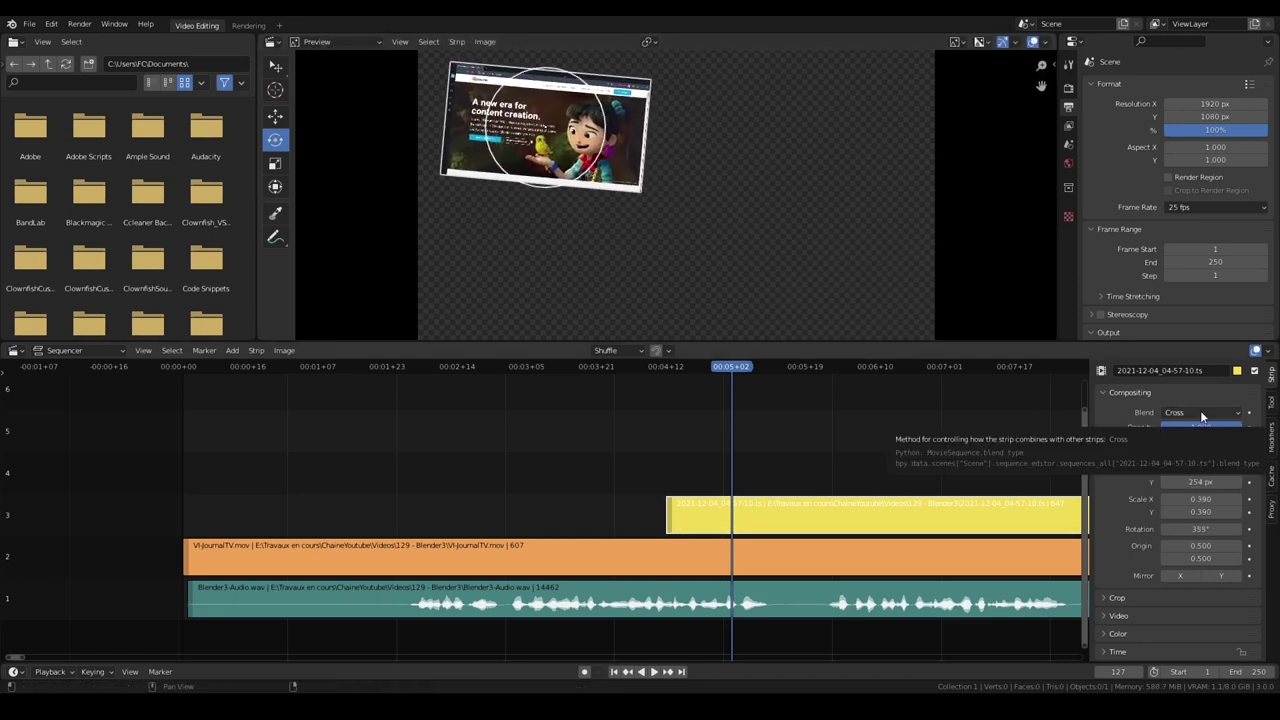
Step: Set the website clip to Alpha Over blending and place it at the lower left
left_click(1231, 413)
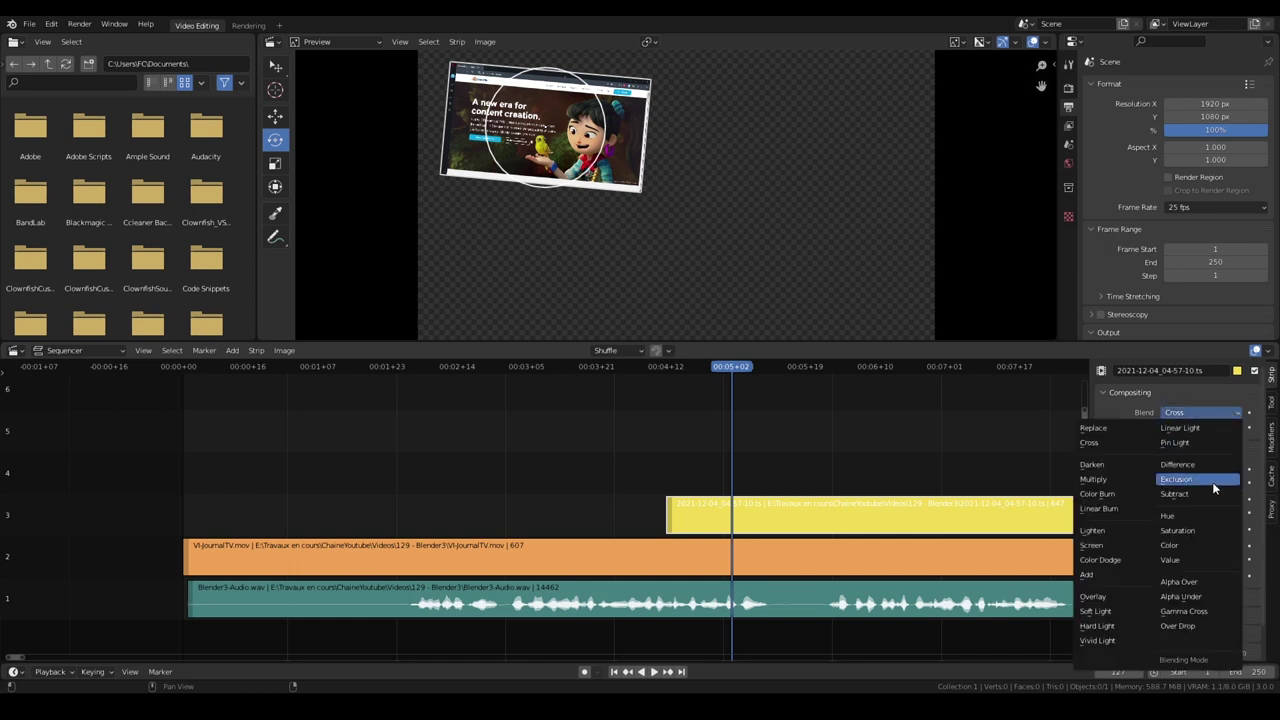
left_click(1200, 582)
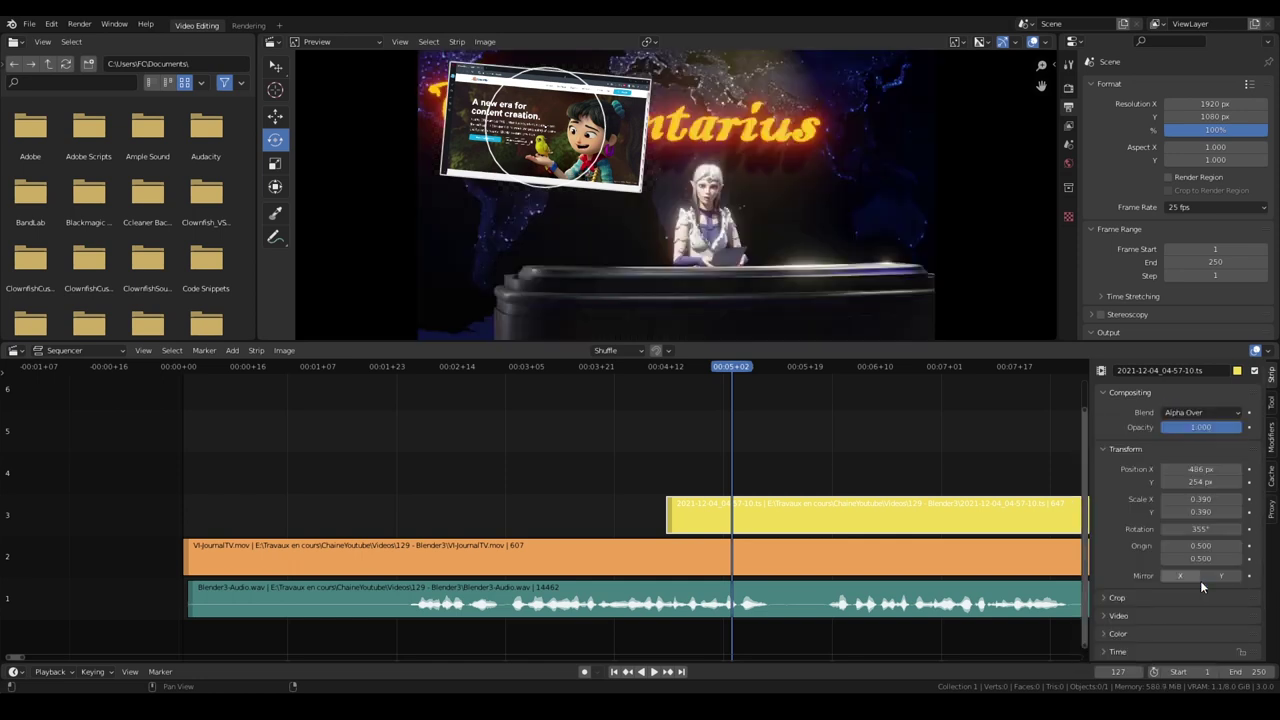
left_click(275, 116)
mouse_move(533, 135)
left_mouse_down()
mouse_move(676, 130)
mouse_move(529, 242)
left_mouse_up()
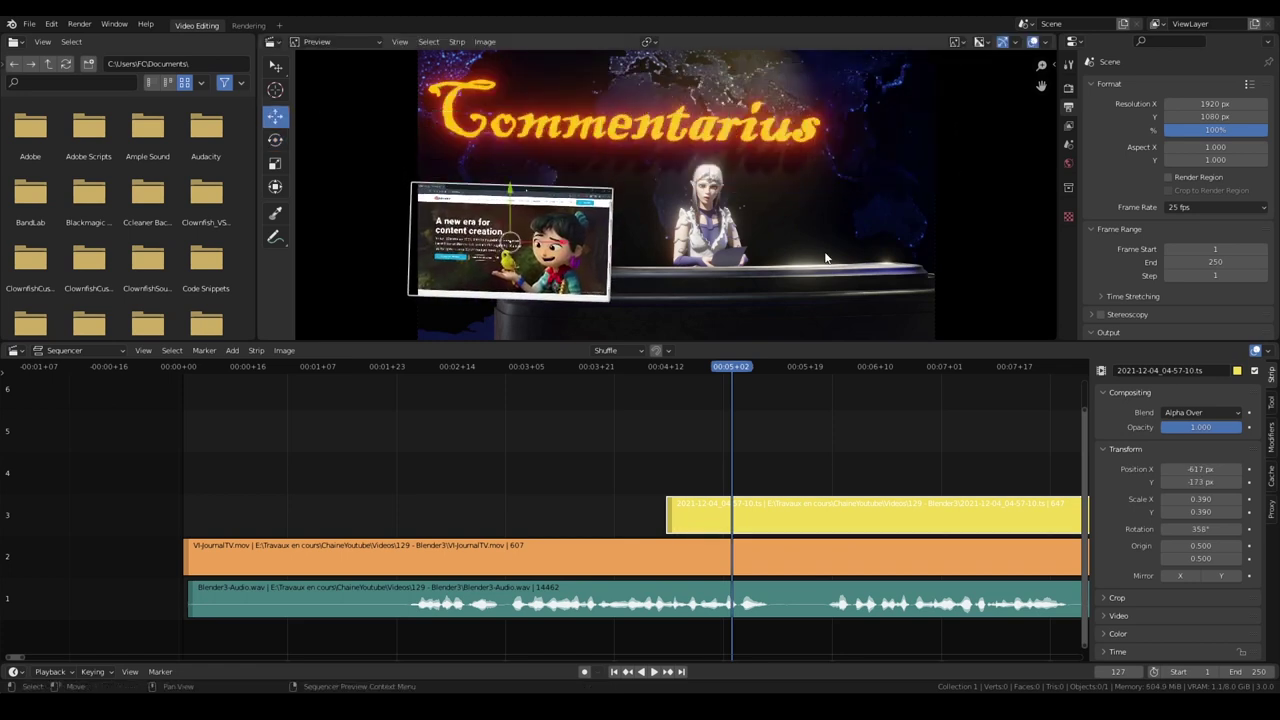
key("space")
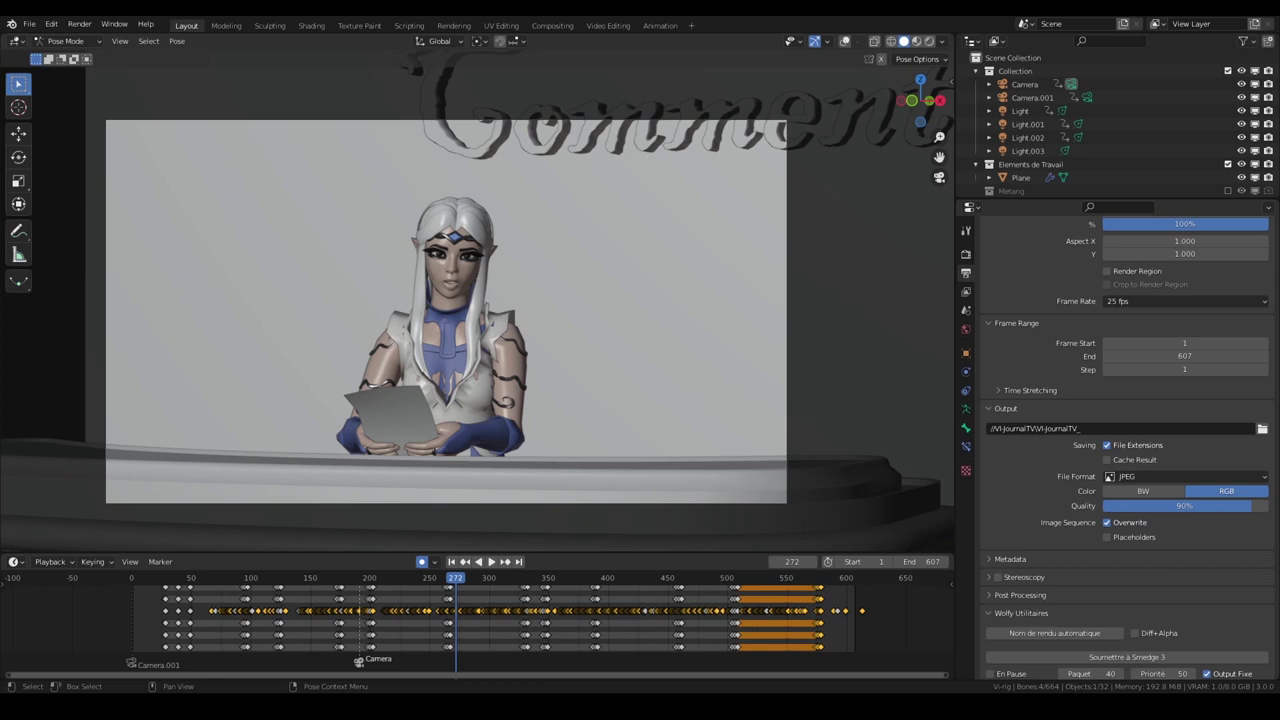
left_click(29, 24)
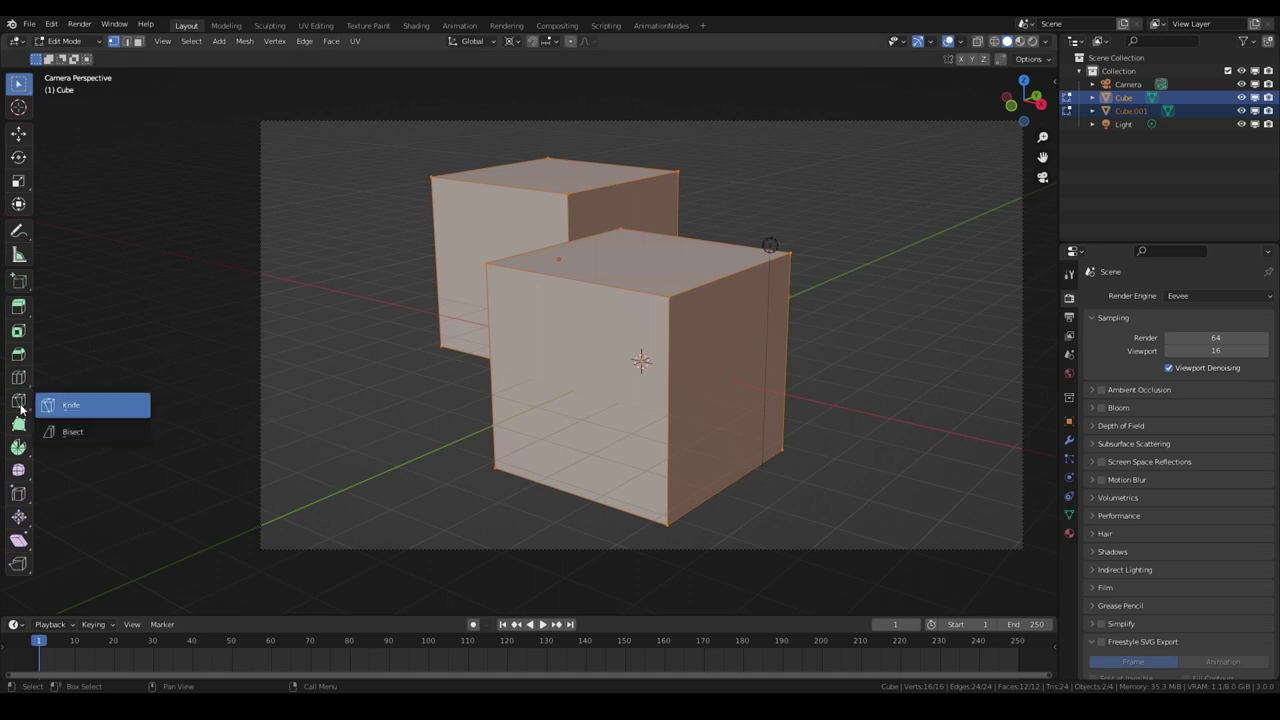
Step: Make a knife cut through the cube, then clear the MeshCache modifier's vertex group
left_click(18, 400)
left_click(72, 60)
left_click(435, 258)
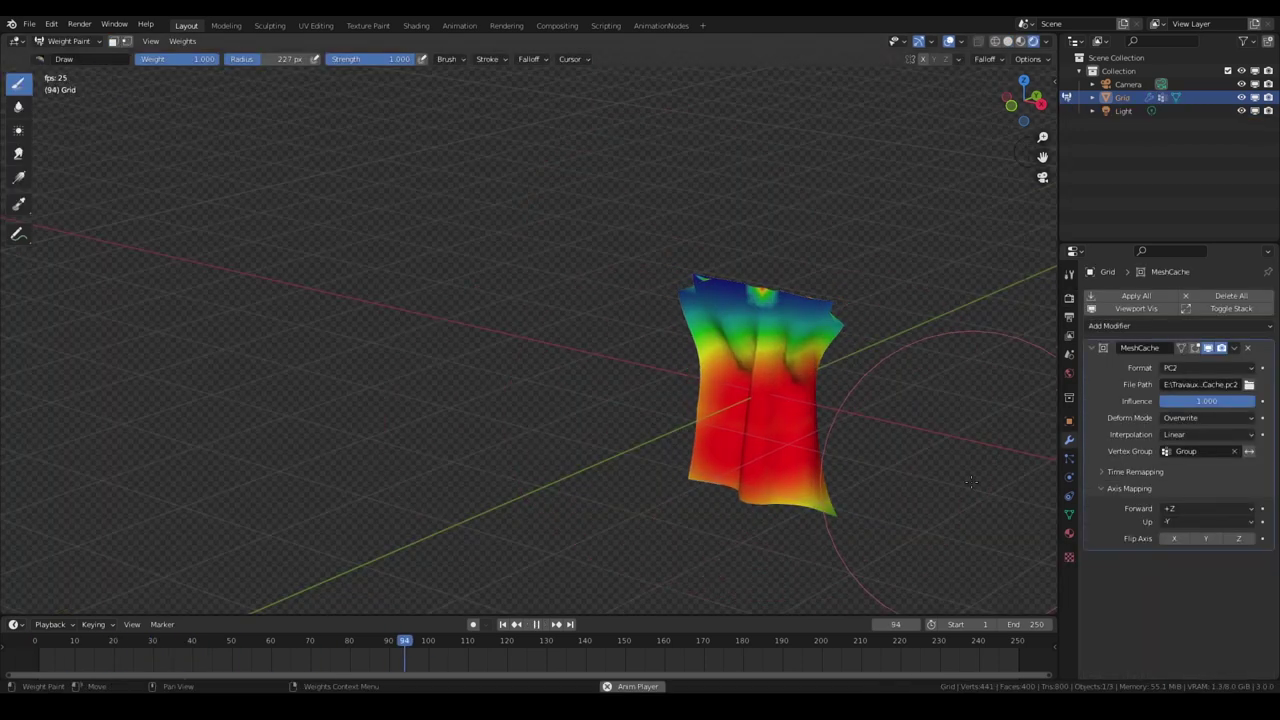
left_click_drag(830, 510, 606, 363)
left_click(1234, 451)
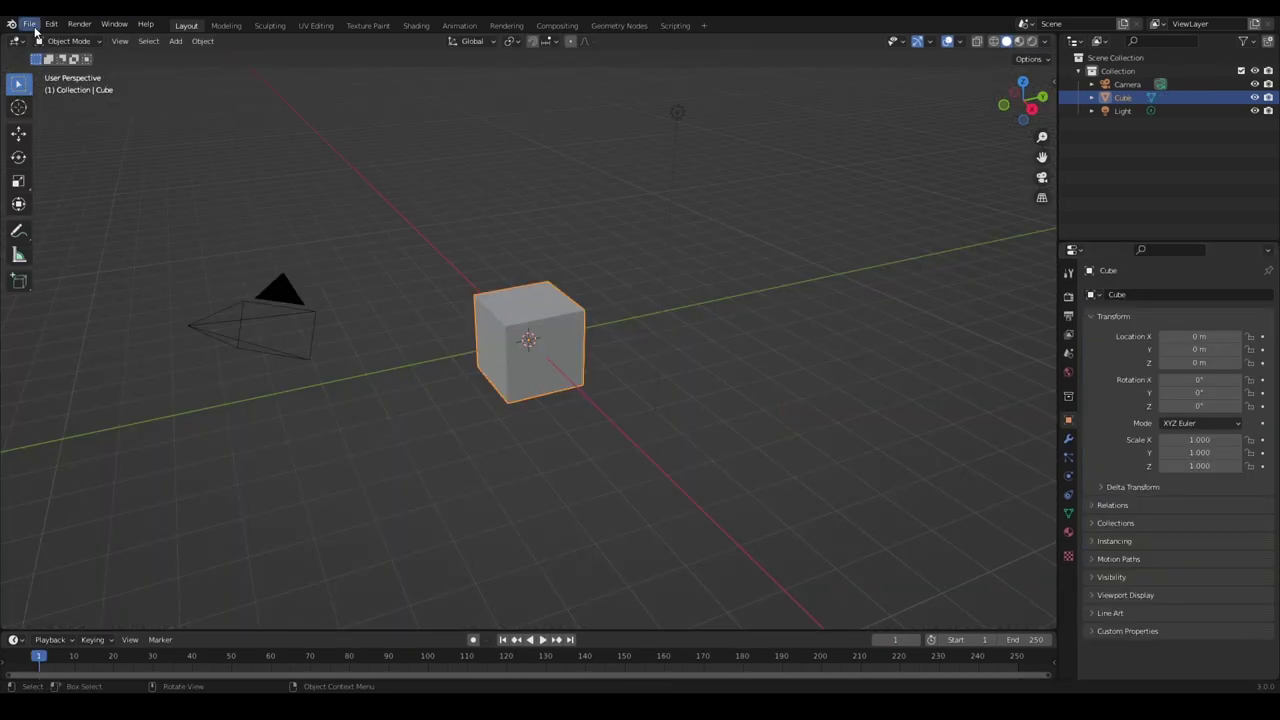
Step: Review Alembic export options for the Downloads folder, then show the import formats
left_click(29, 23)
mouse_move(50, 217)
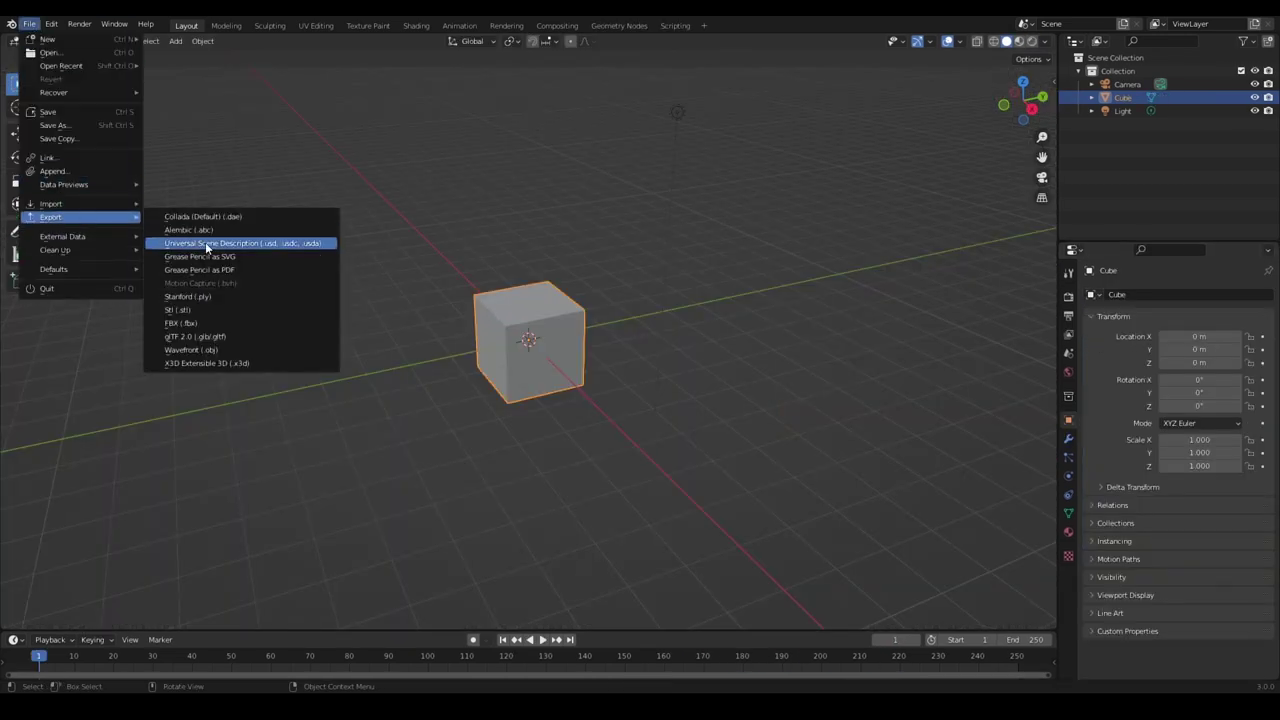
left_click(203, 240)
left_click(340, 350)
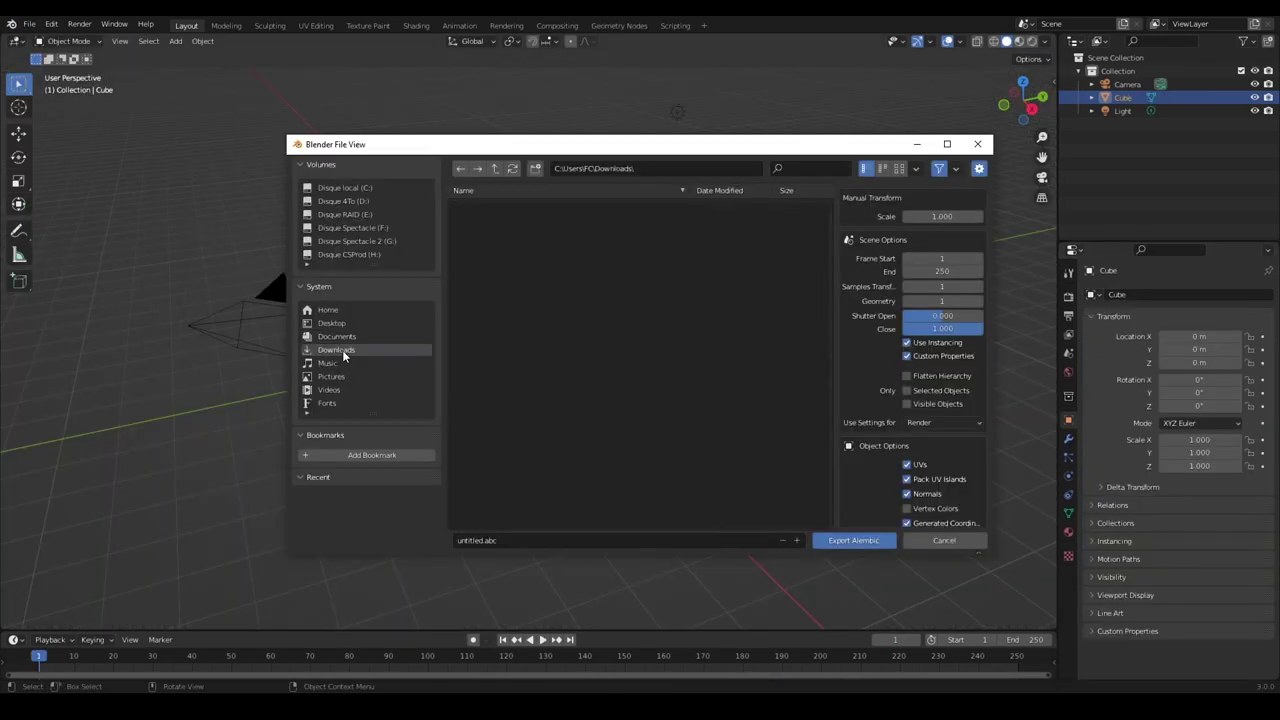
scroll(920, 463, "down", 5)
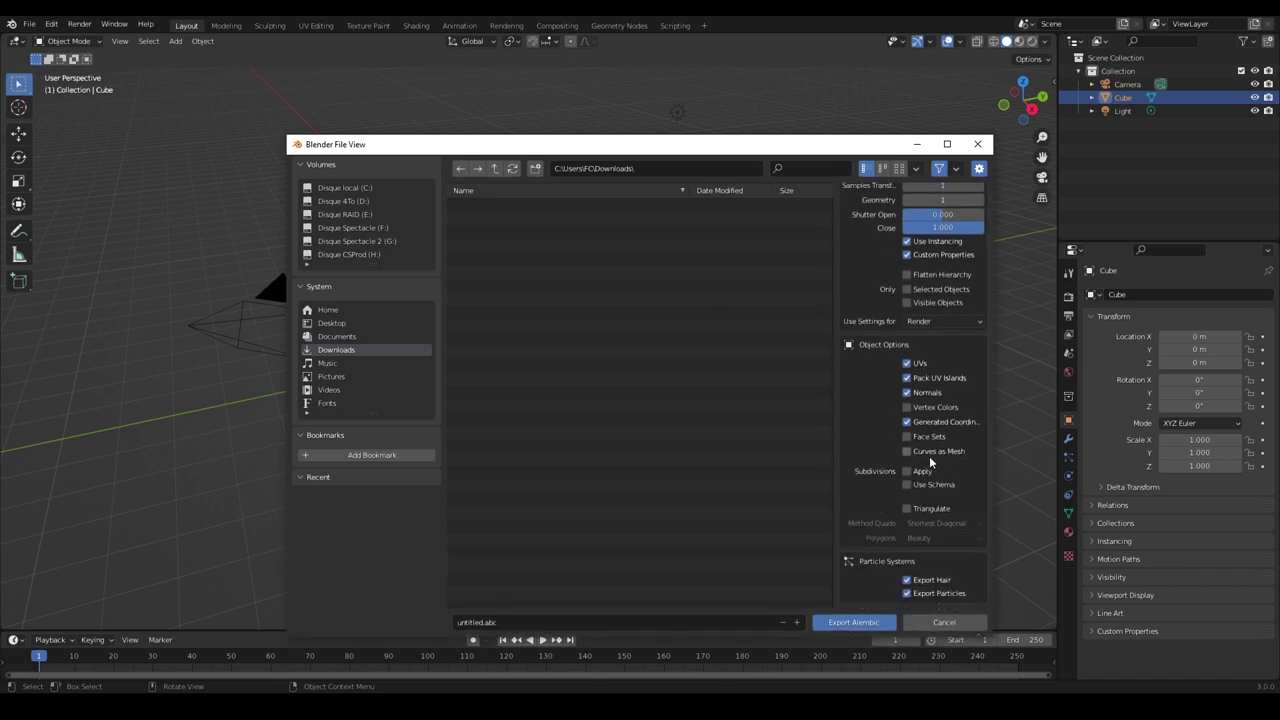
left_click(29, 23)
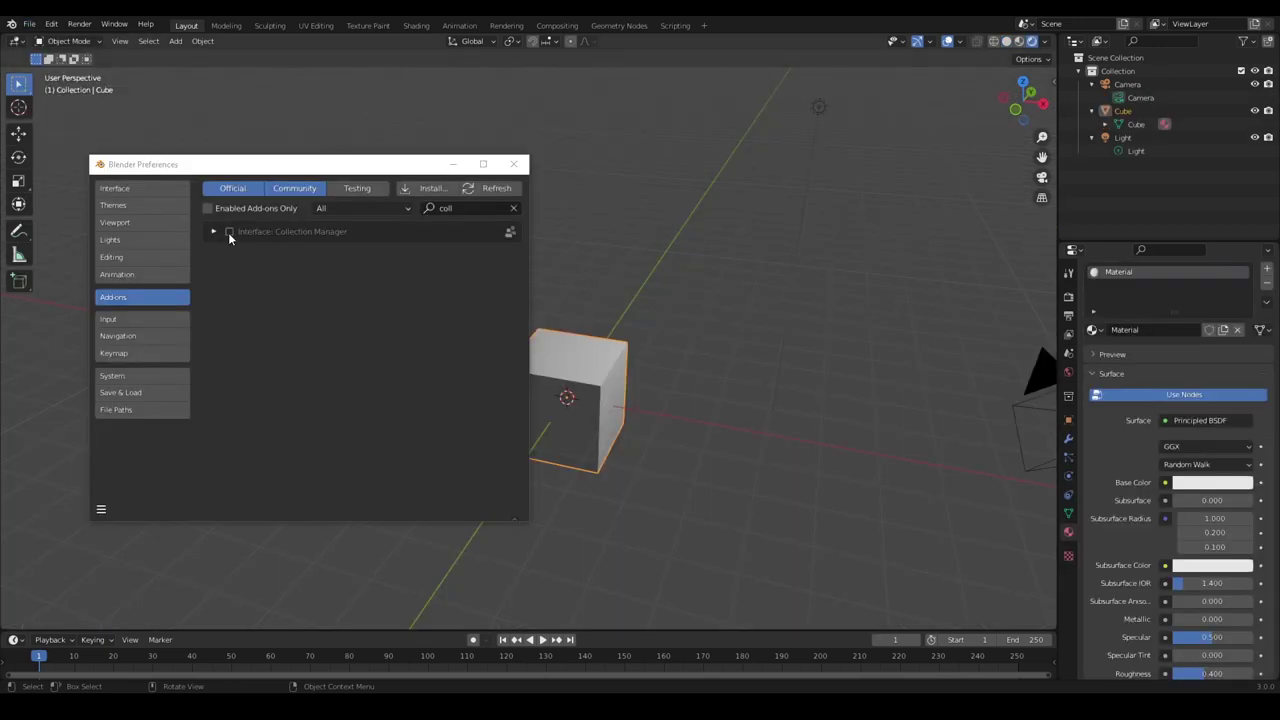
Step: Enable the Collection Manager and BlenderKit add-ons, dismiss BlenderKit's welcome, and close Preferences
left_click(229, 232)
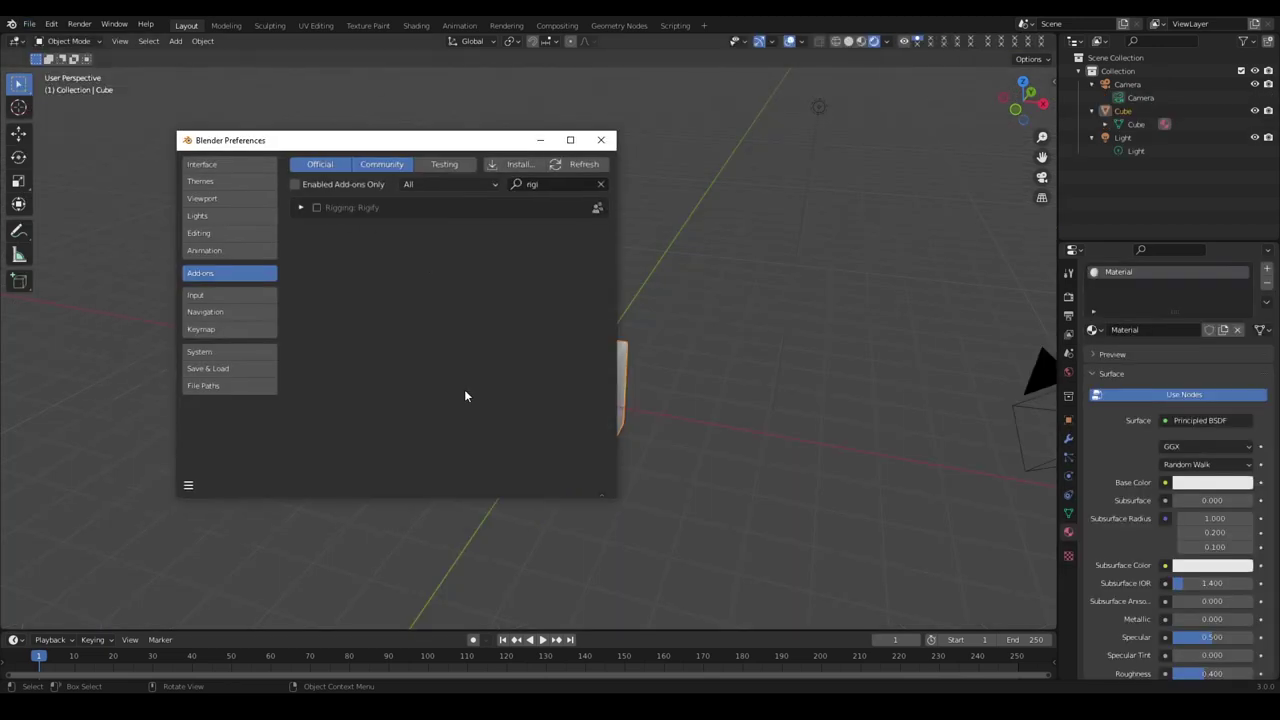
left_click(301, 209)
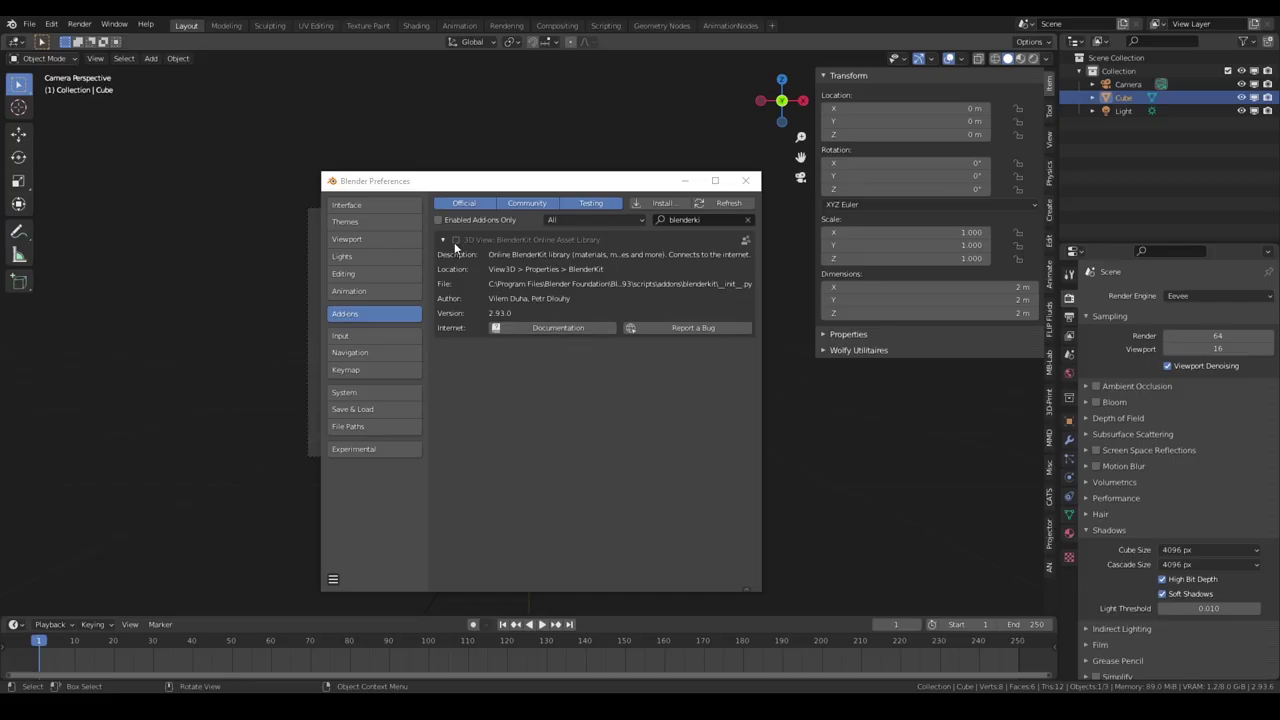
left_click(455, 240)
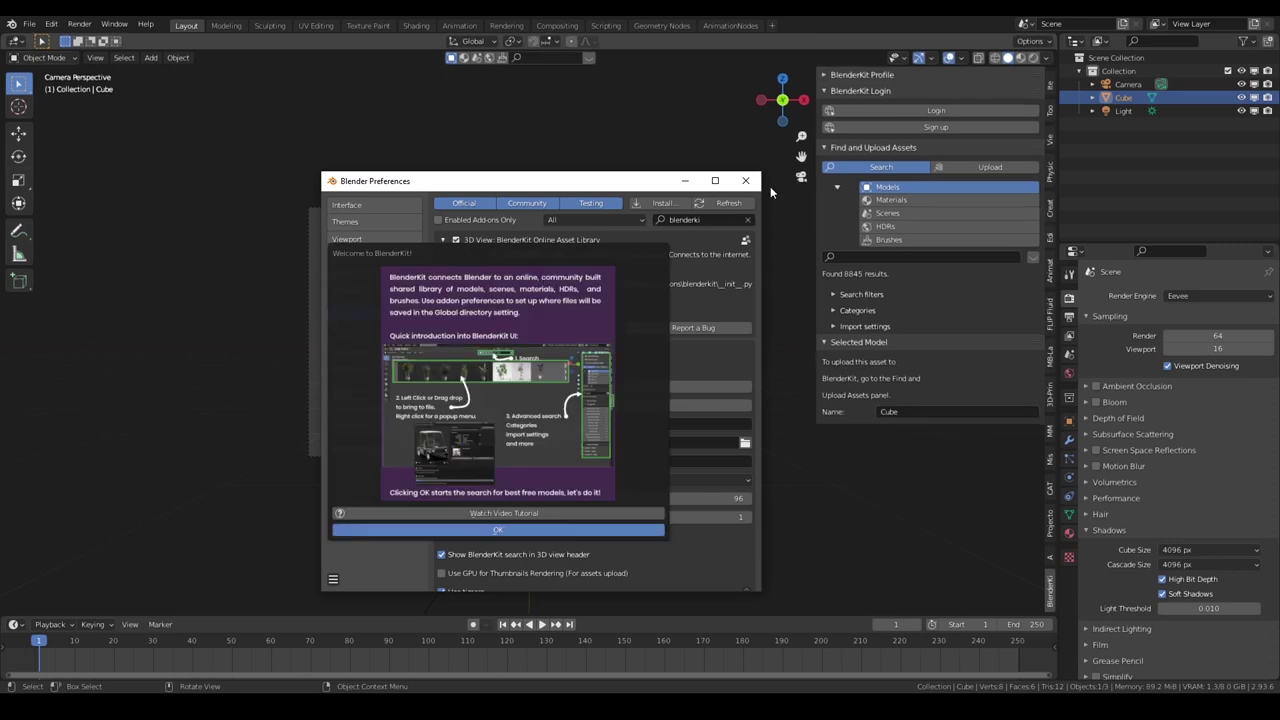
left_click(626, 529)
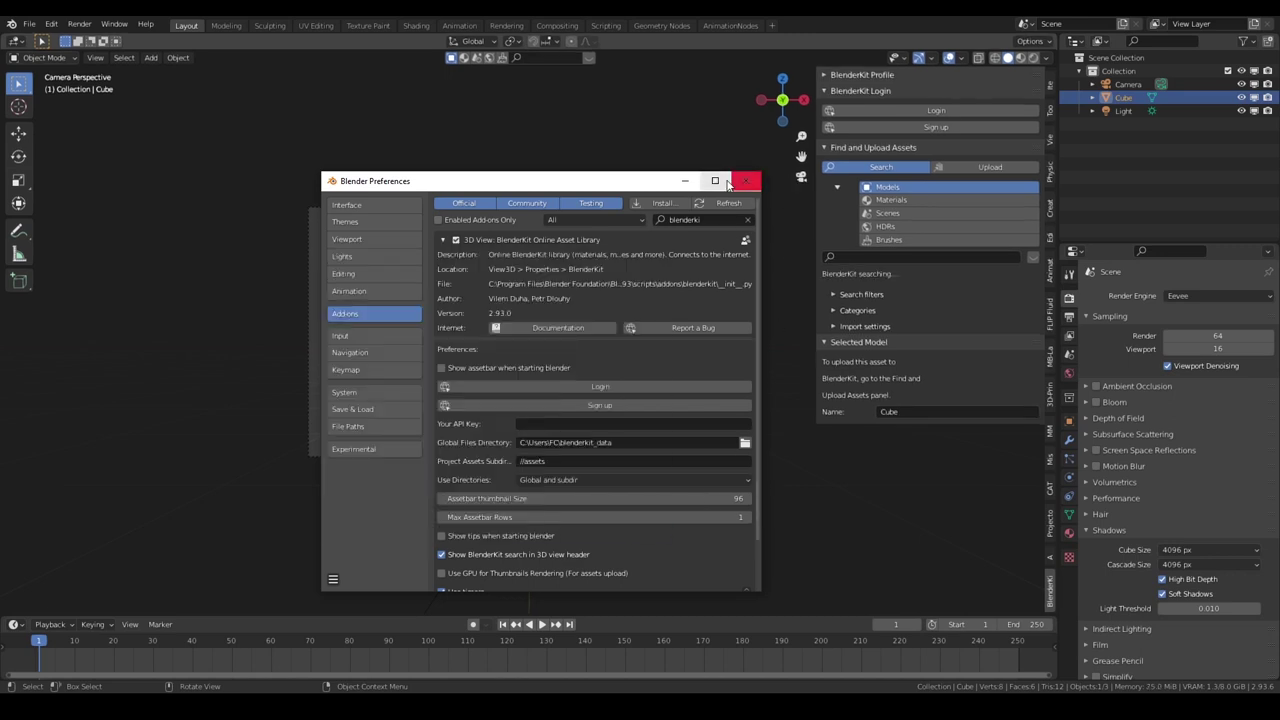
left_click(745, 180)
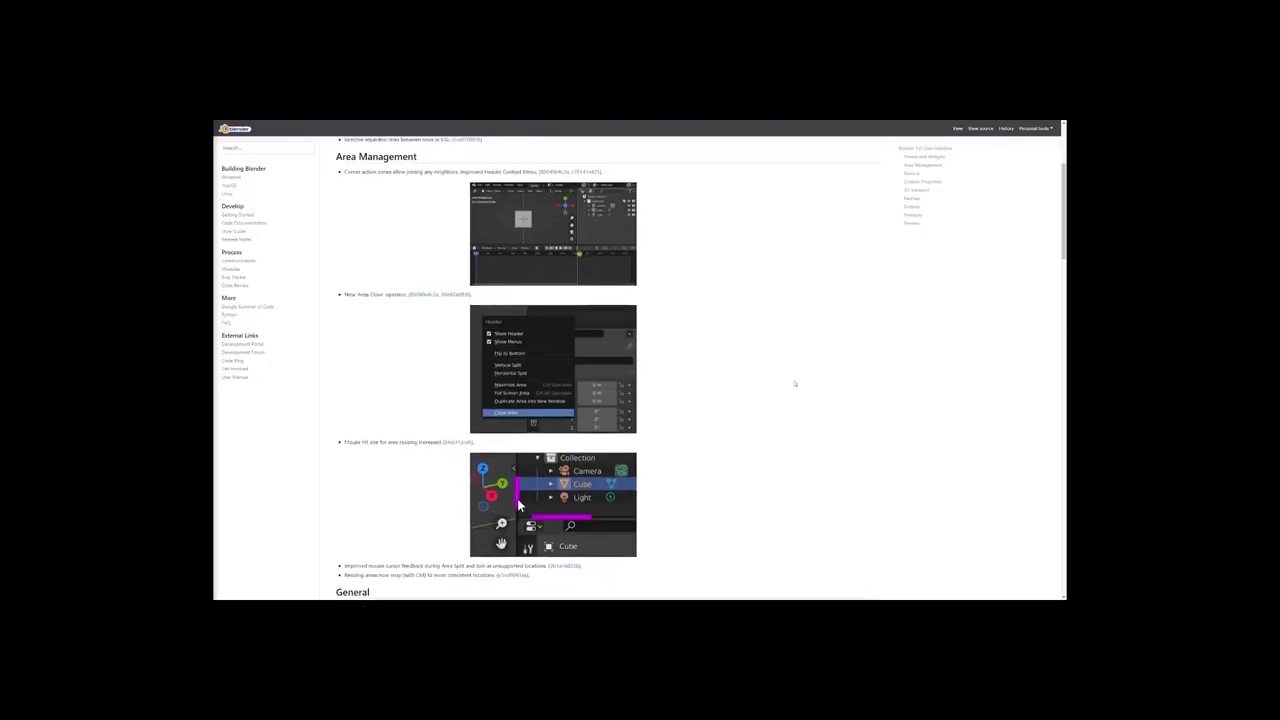
scroll(795, 383, "down", 1)
scroll(795, 383, "down", 1)
scroll(795, 383, "down", 1)
scroll(795, 383, "down", 1)
scroll(795, 383, "down", 1)
scroll(795, 383, "down", 1)
scroll(795, 383, "down", 1)
scroll(795, 383, "down", 1)
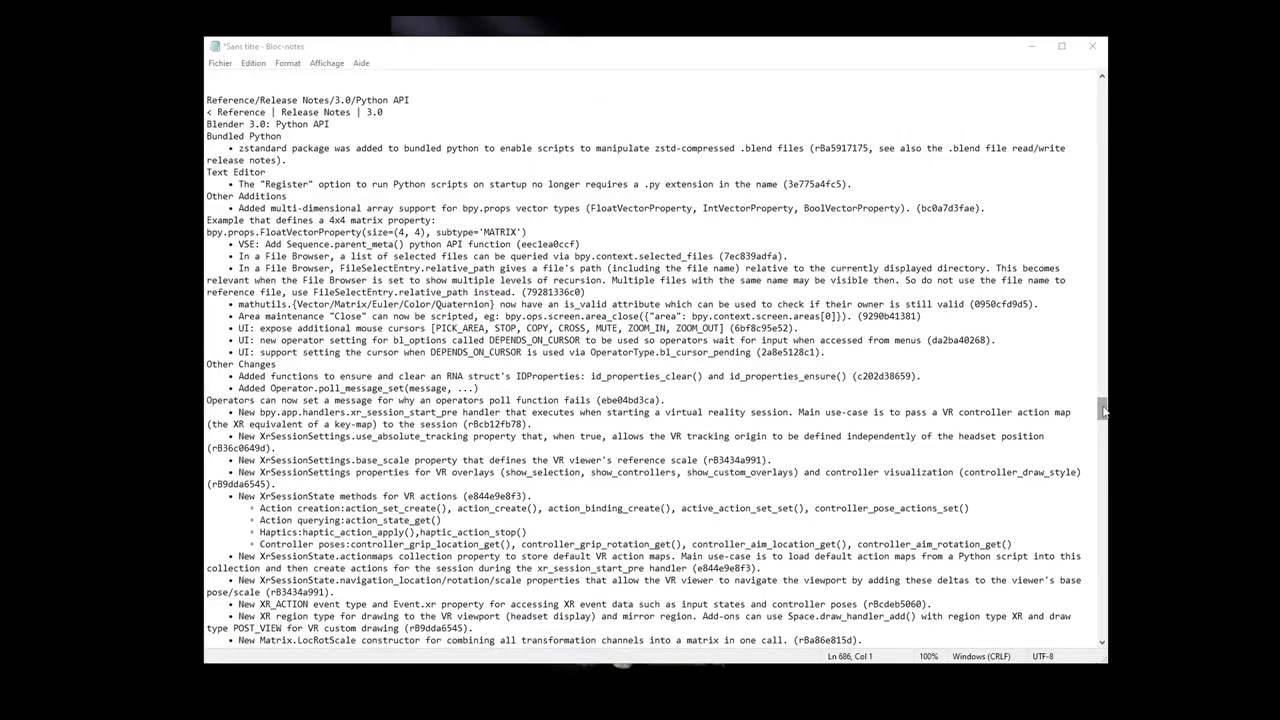
left_click_drag(1104, 410, 1106, 446)
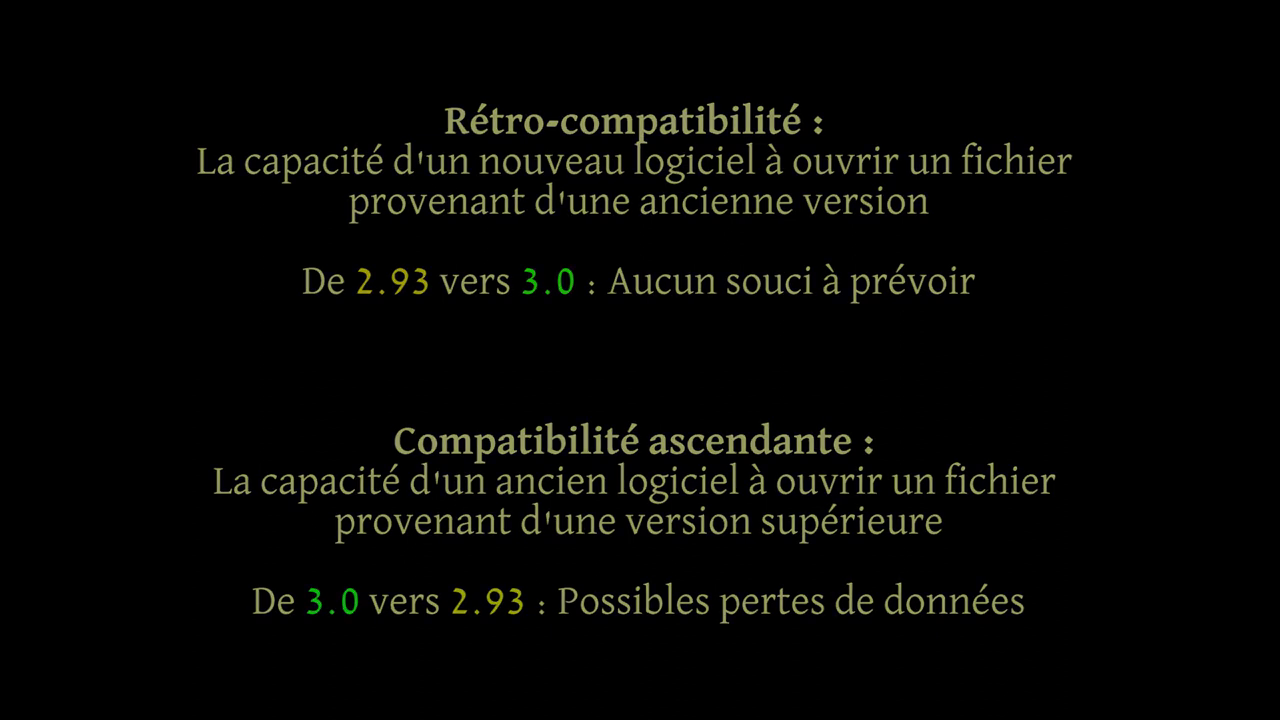
scroll(1016, 480, "down", 1)
scroll(1016, 480, "down", 1)
scroll(1016, 480, "down", 2)
scroll(1016, 480, "down", 2)
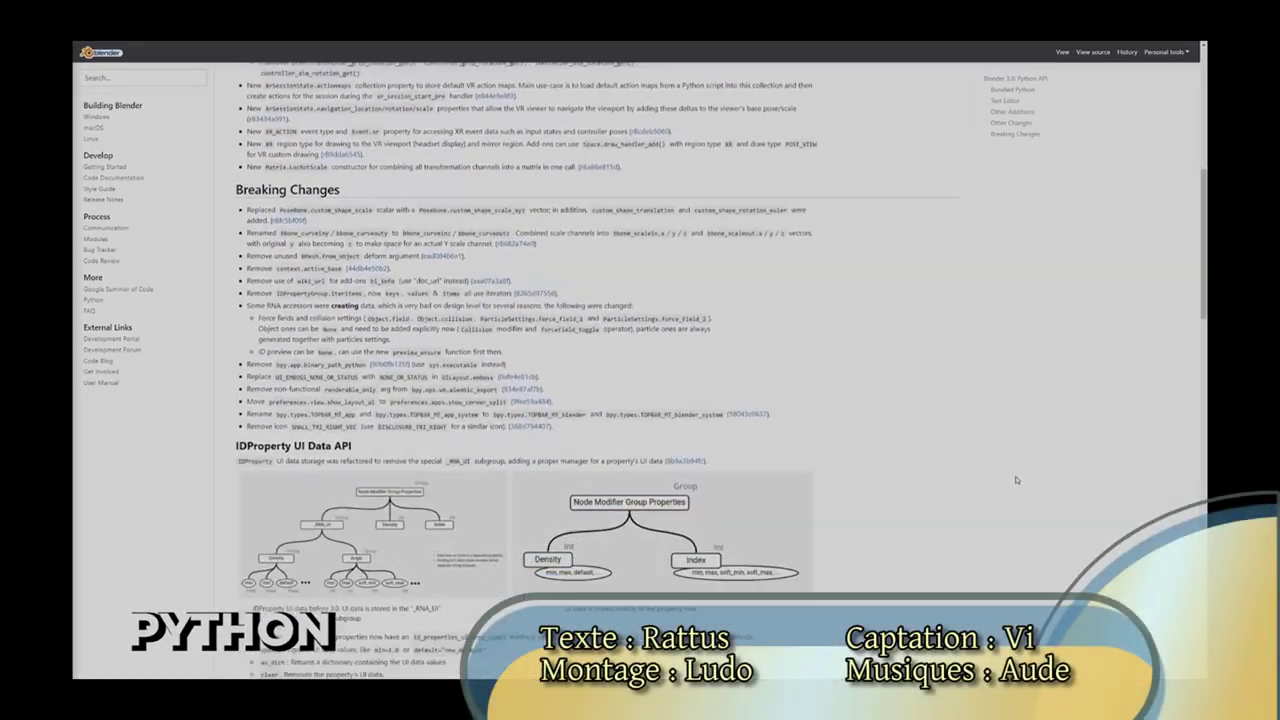
scroll(1016, 480, "down", 3)
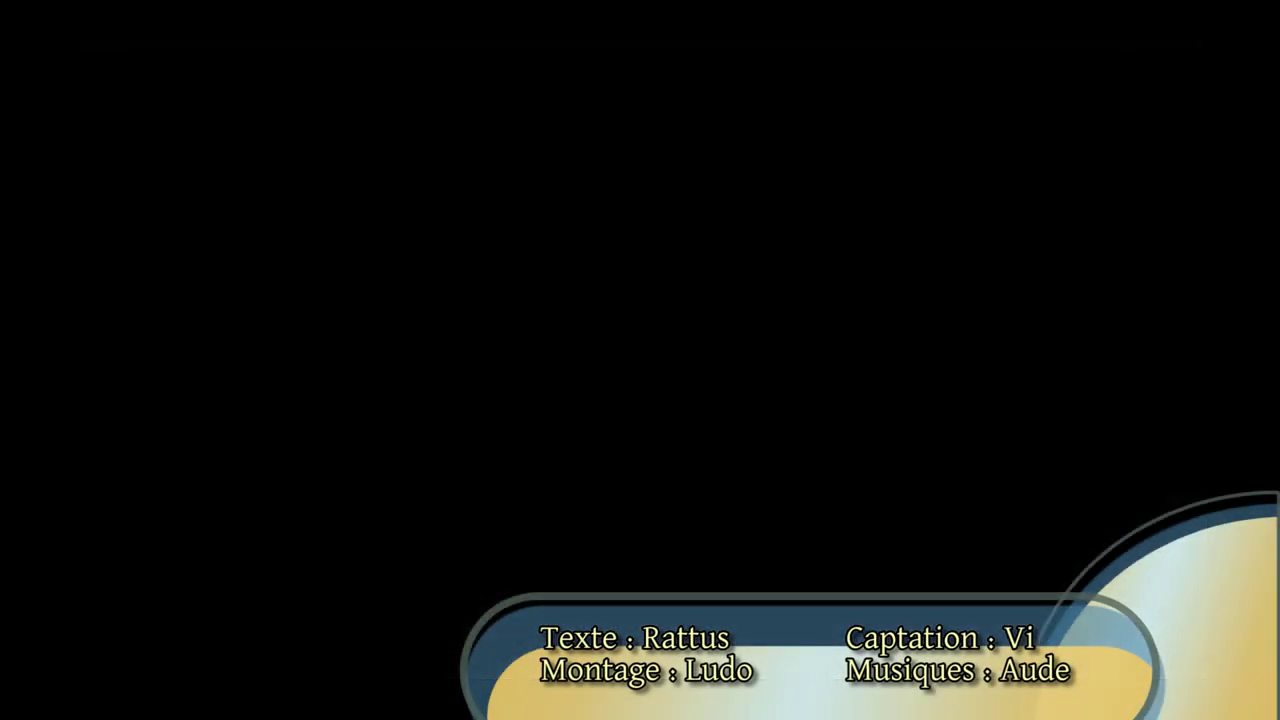